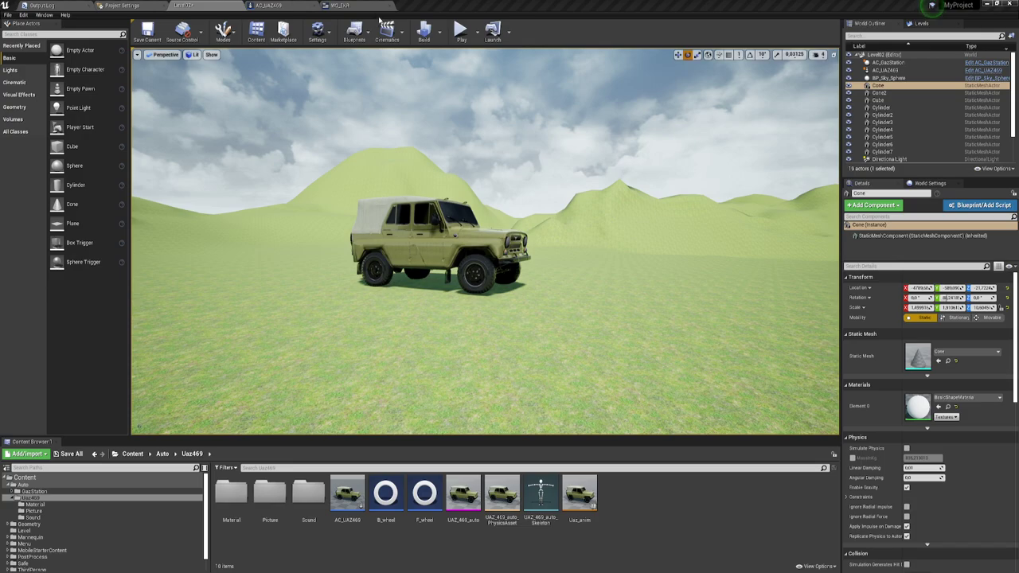
Open the WG_EKR dashboard widget and select its root canvas and the 'N' TextBlock_0
left_click(353, 8)
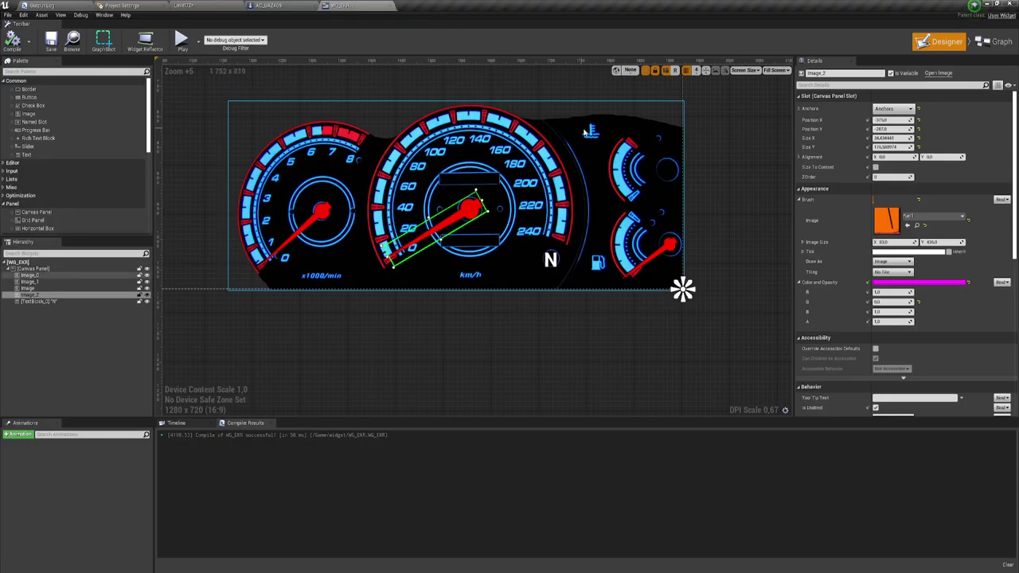
right_click_drag(562, 83, 559, 94)
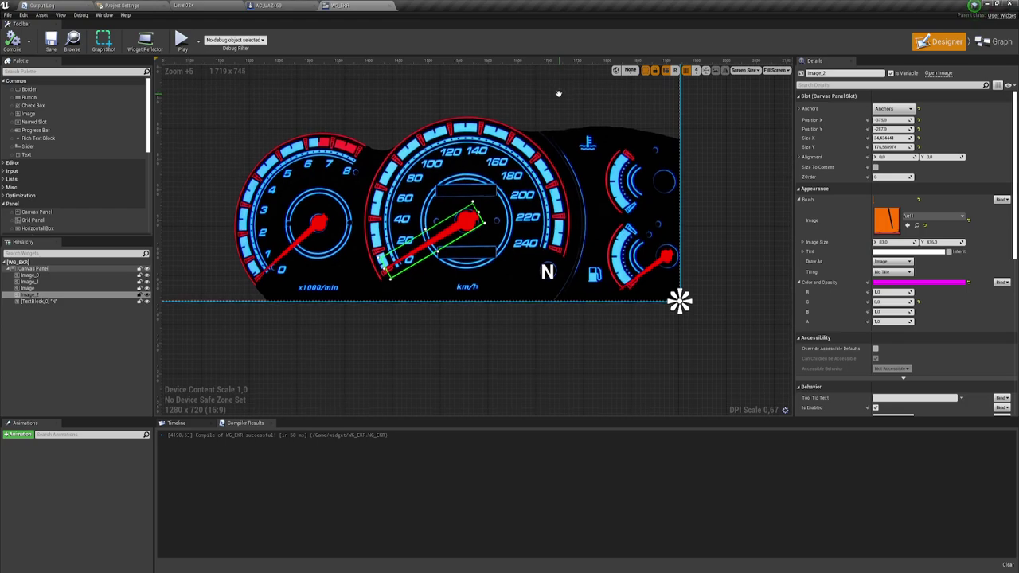
left_click(581, 327)
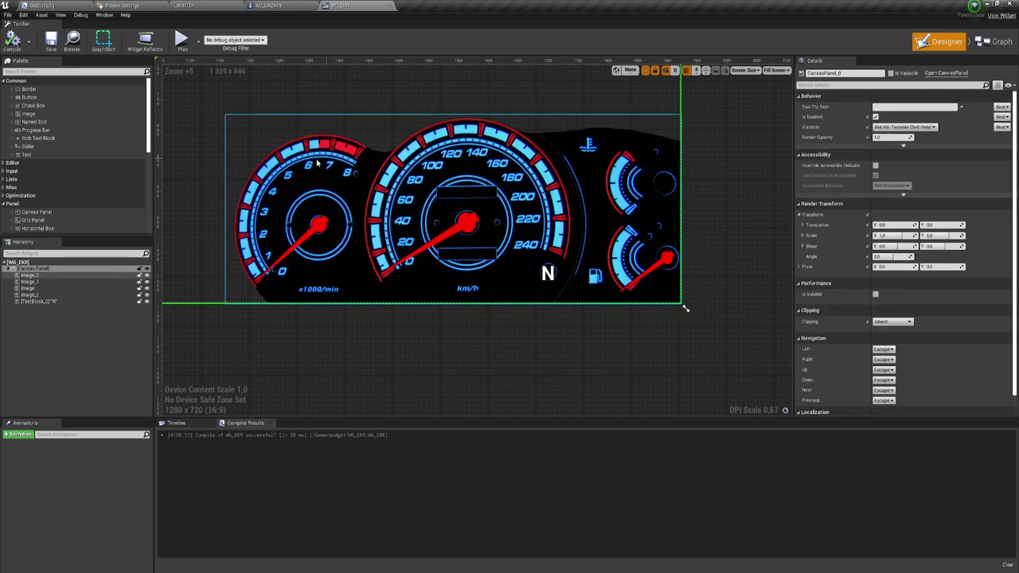
left_click(548, 274)
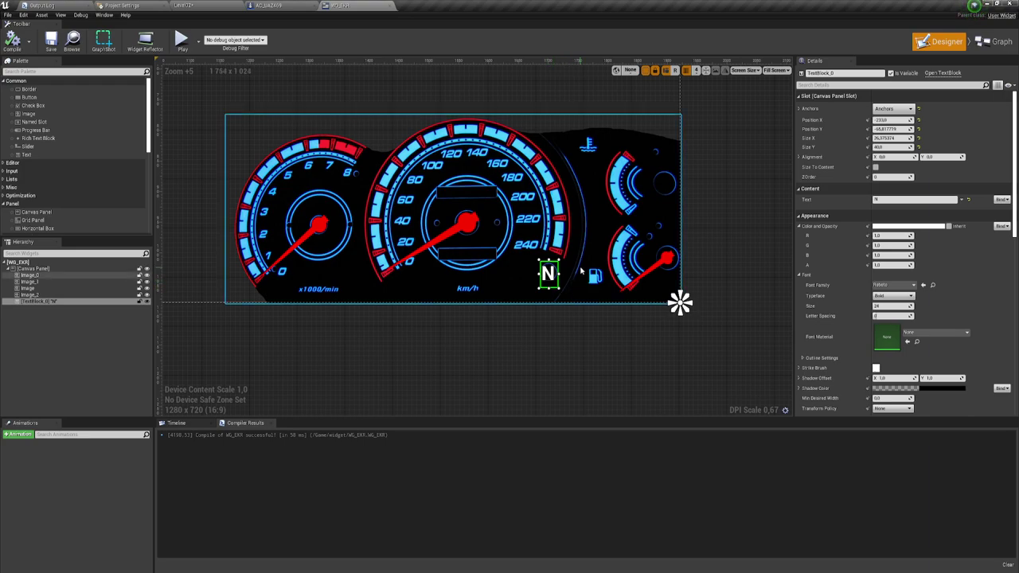
Switch to the widget's blueprint graph and review the four WG Speed nodes
left_click(995, 42)
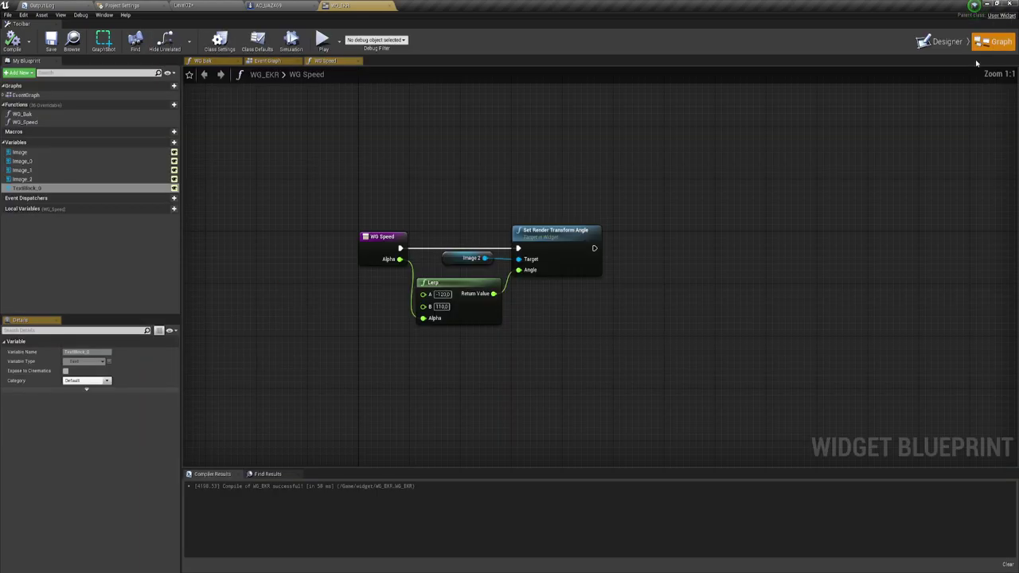
scroll(321, 164, "down", 2)
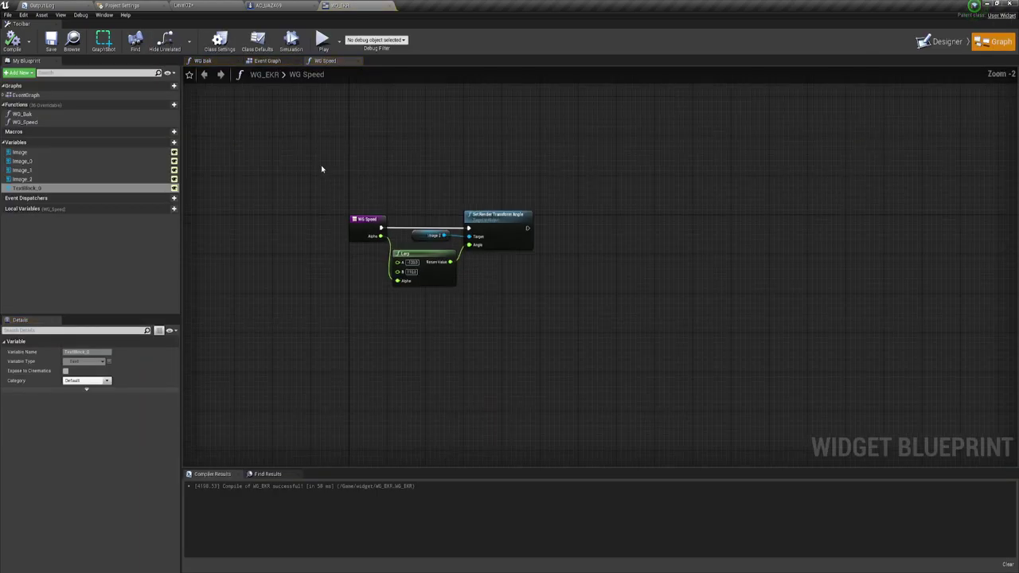
right_click_drag(321, 164, 459, 241)
left_click_drag(382, 273, 621, 370)
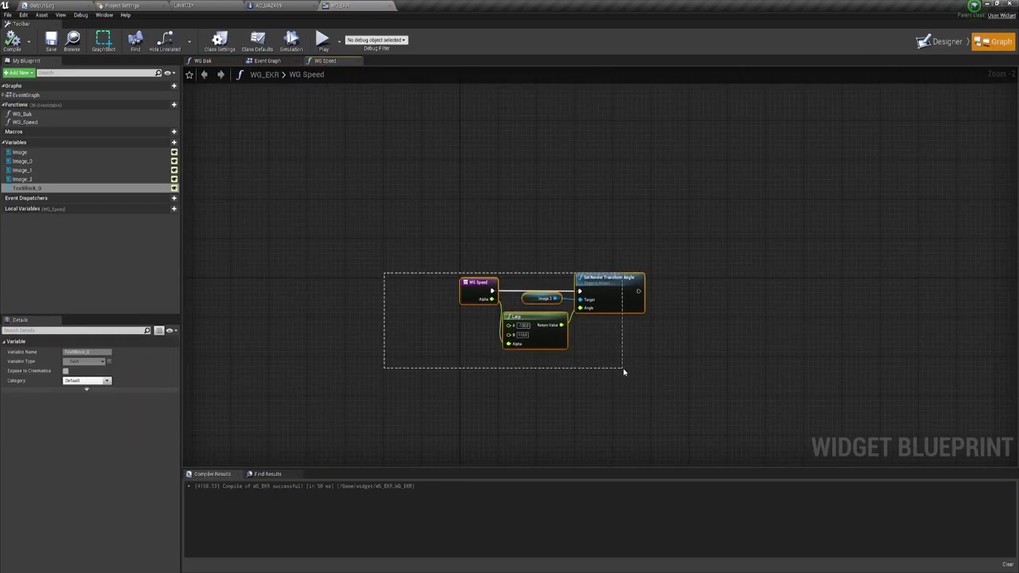
scroll(509, 259, "up", 2)
right_click_drag(509, 259, 448, 240)
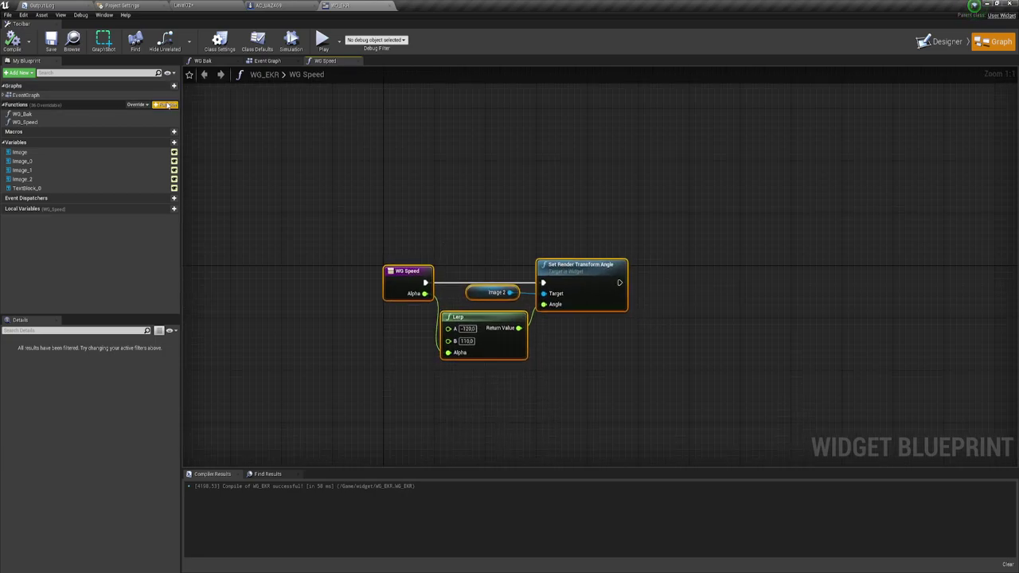
Add a new function to the widget blueprint and name it WG_Gear
left_click(167, 105)
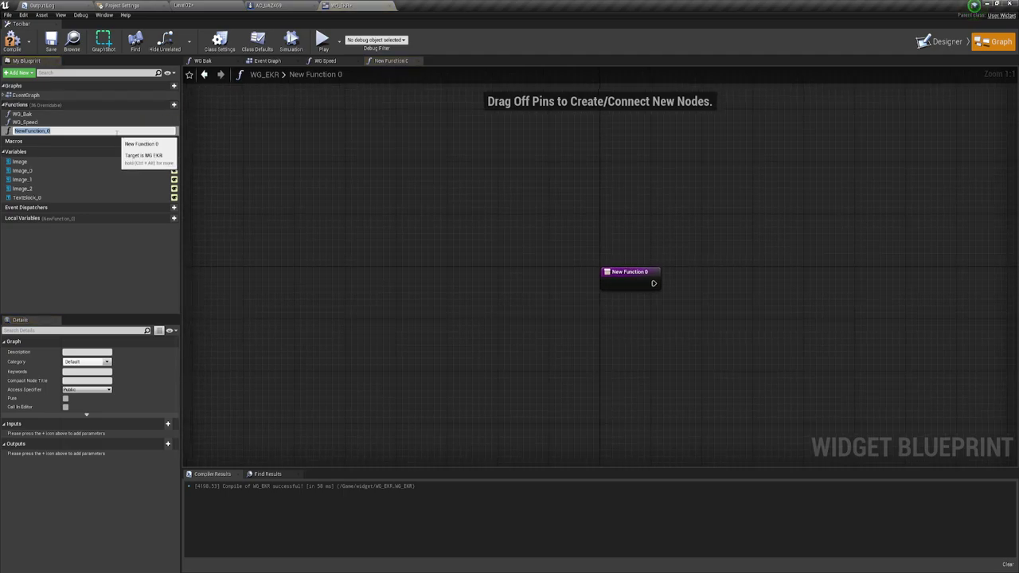
type("U")
key("BackSpace")
type("W")
type("G_Gear")
Confirm the WG_Gear name and give it a Text input parameter named NameGear
key("Return")
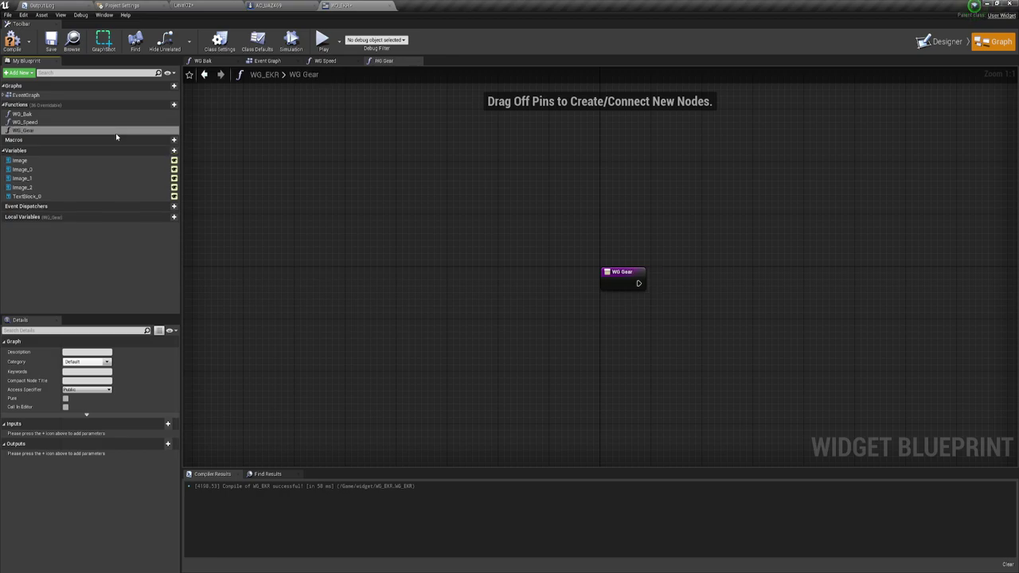
right_click_drag(544, 335, 382, 300)
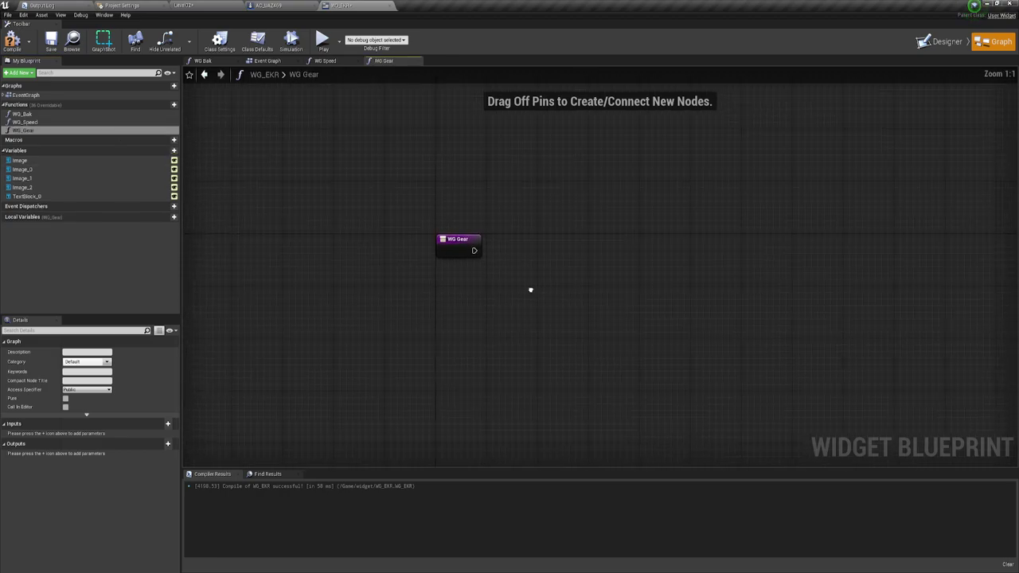
right_click_drag(530, 289, 406, 290)
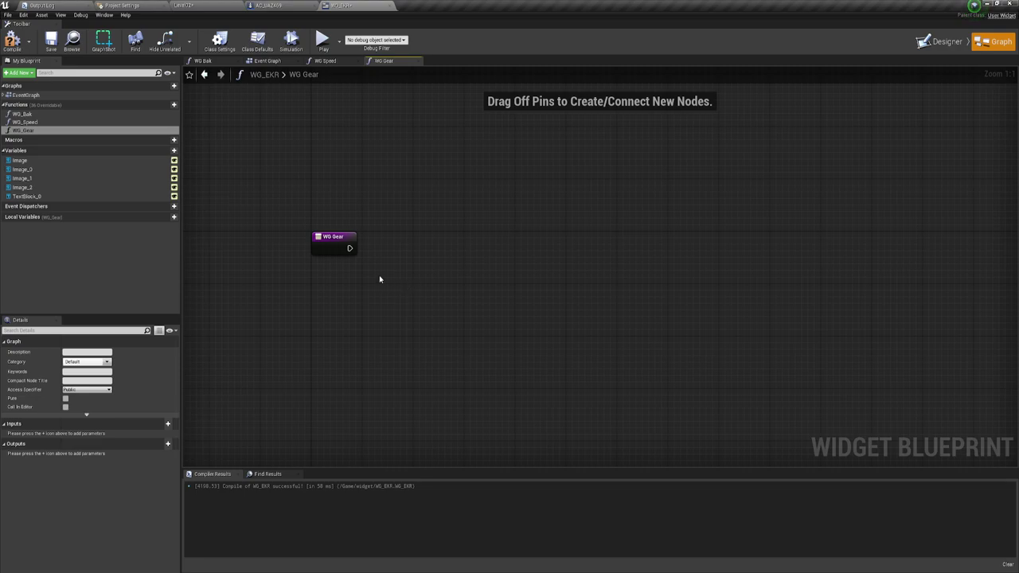
left_click(338, 253)
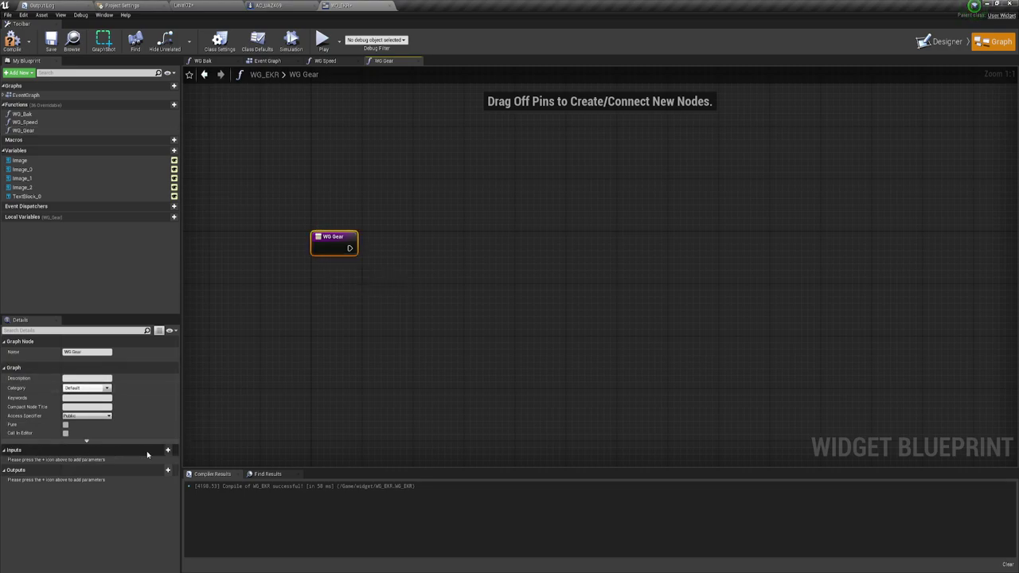
left_click(170, 452)
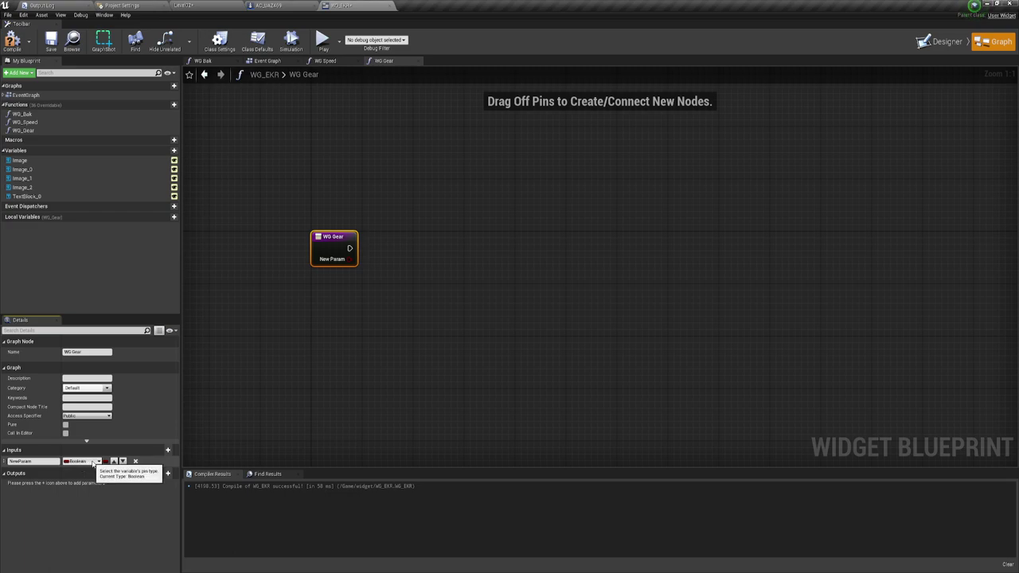
left_click(96, 462)
left_click(82, 353)
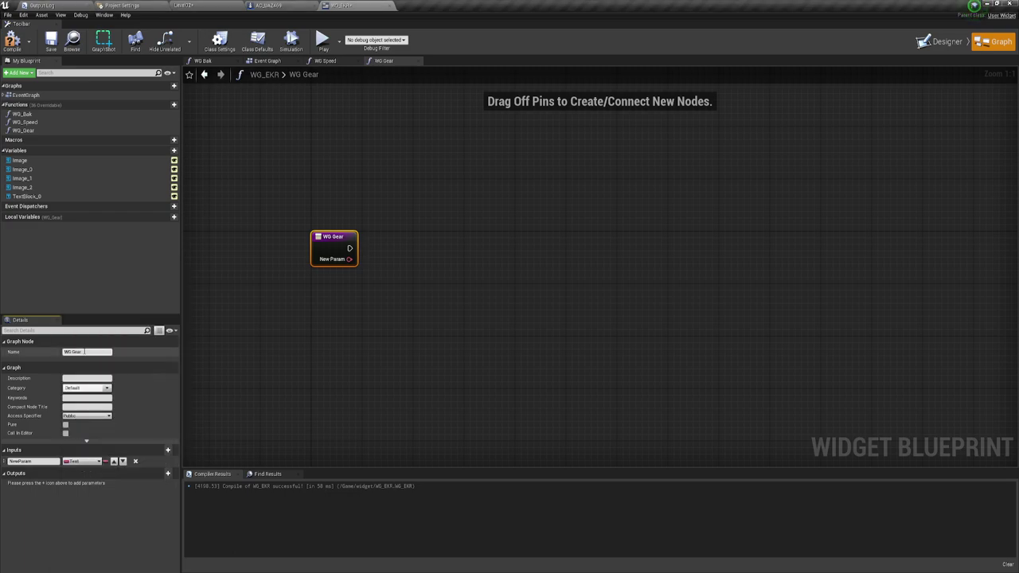
left_click(32, 462)
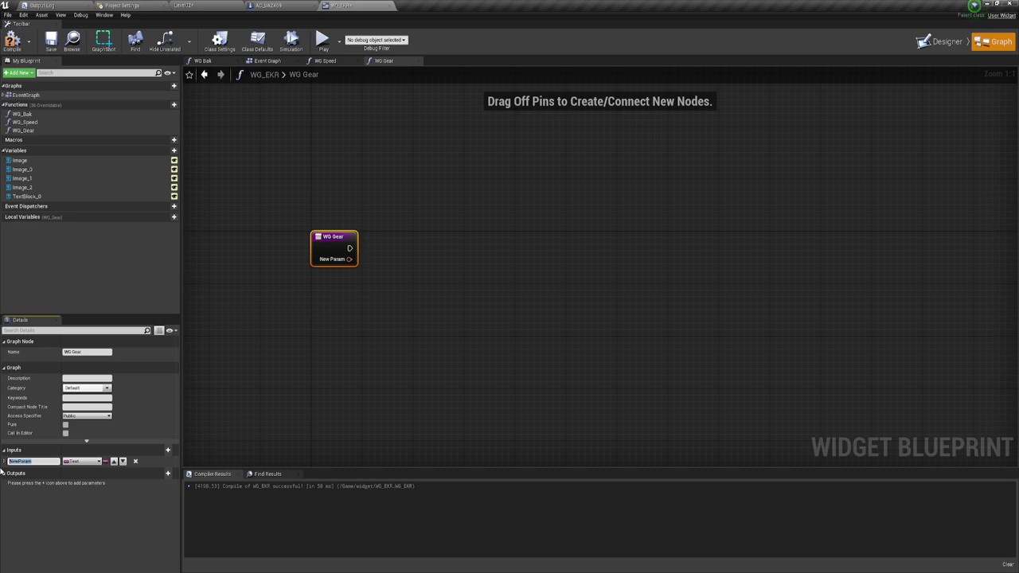
type("Nd")
key("Return")
right_click_drag(462, 293, 445, 298)
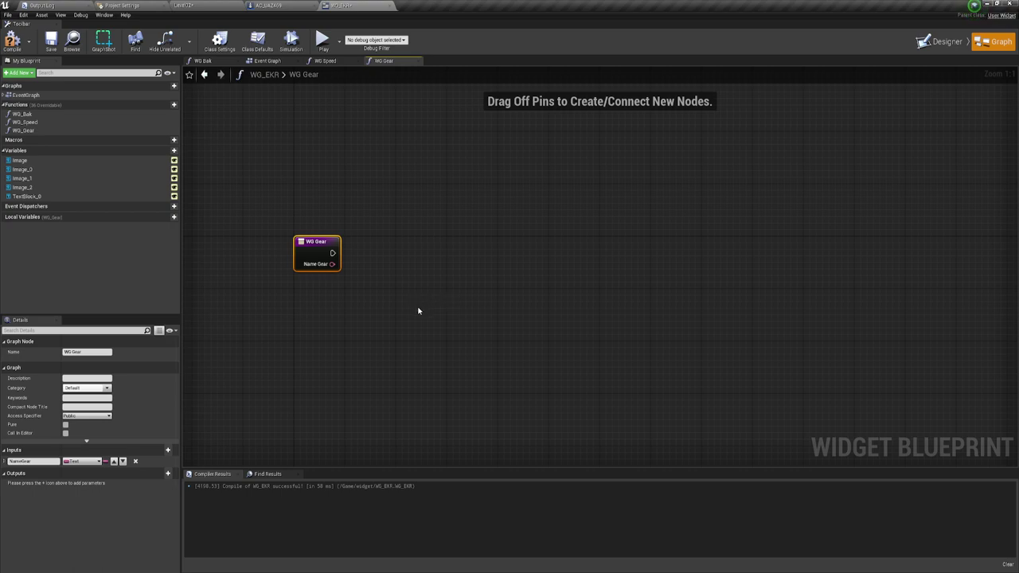
Compare NameGear through an Equal (Text) node whose B input becomes local variable R
left_click_drag(334, 265, 378, 292)
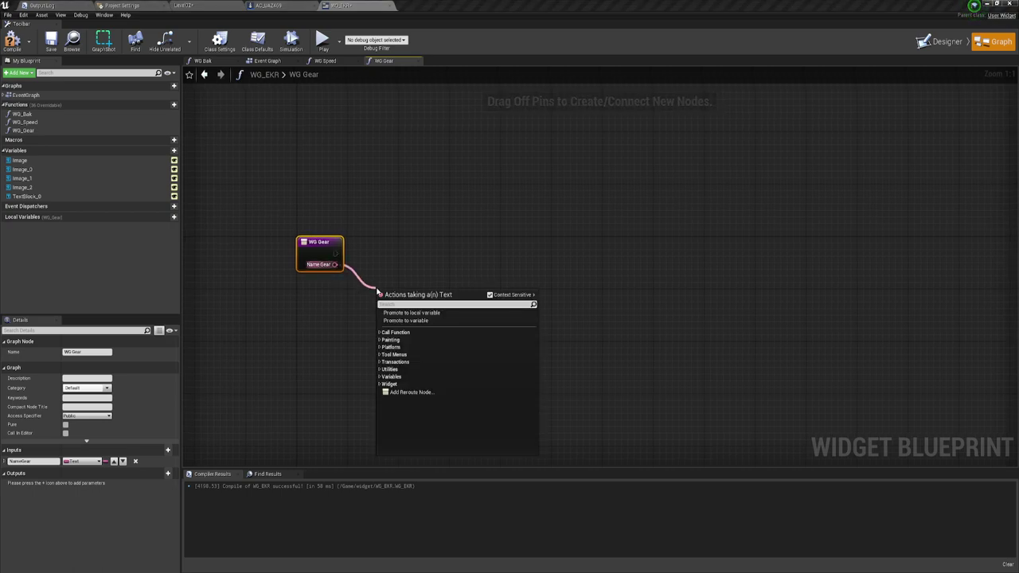
type("=")
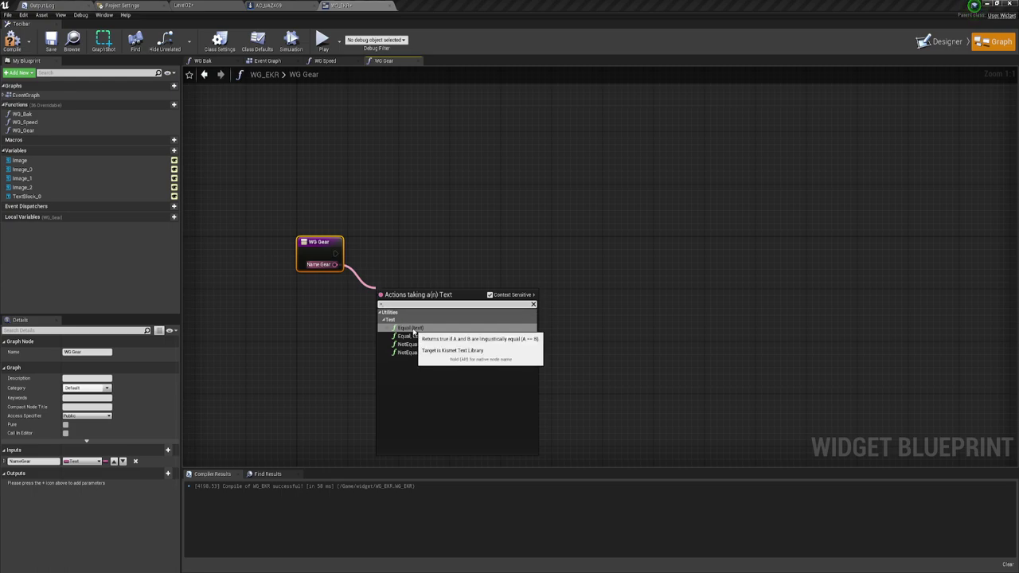
left_click(413, 332)
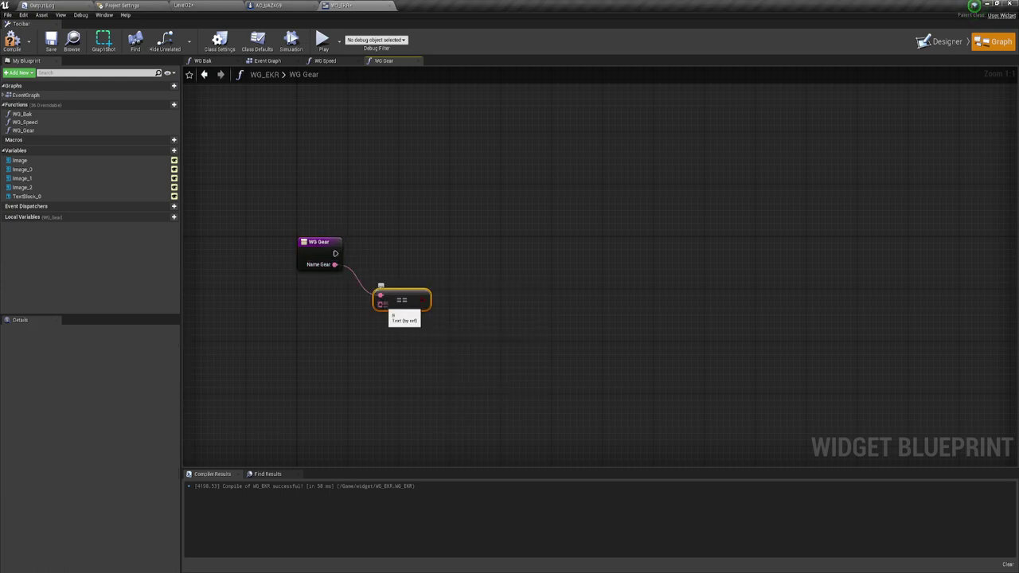
left_click_drag(380, 302, 321, 311)
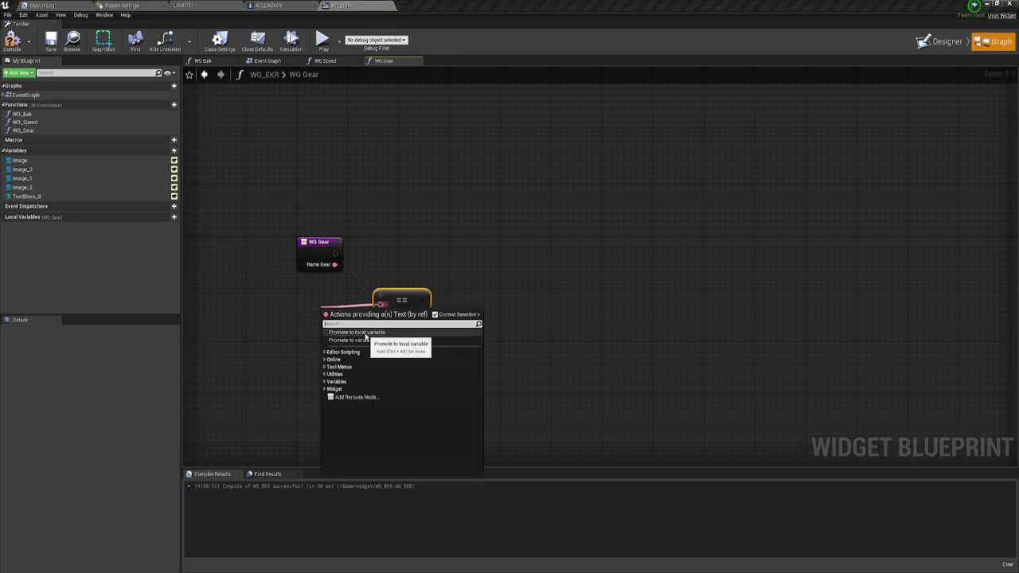
left_click(366, 335)
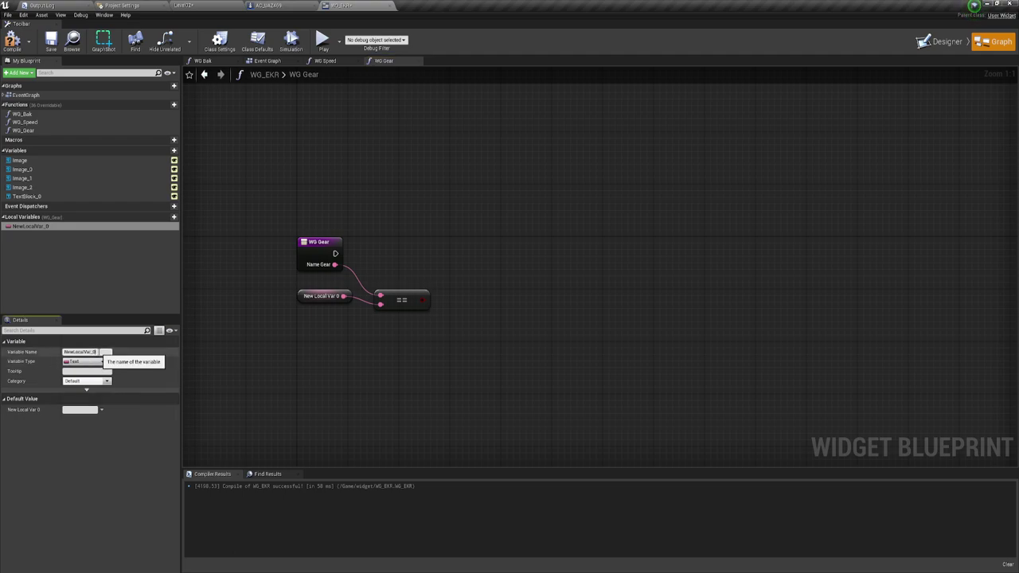
type("E")
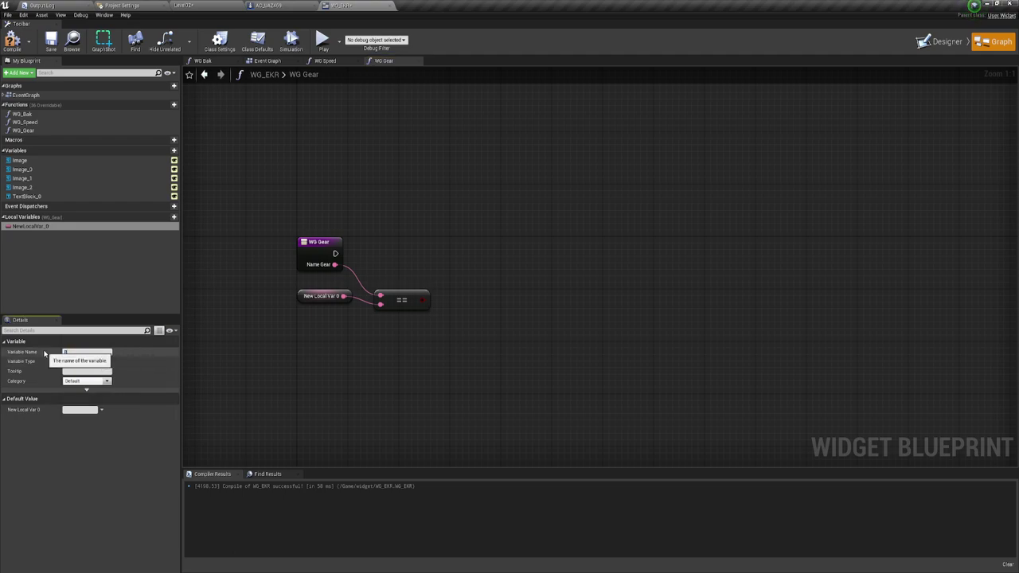
key("Return")
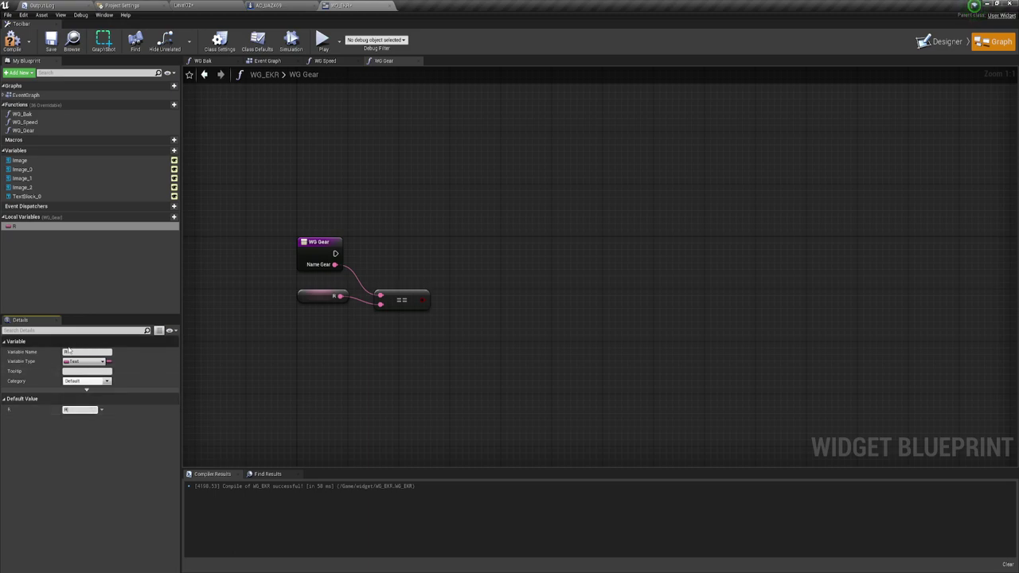
Tidy the layout of the equality node and the R variable node
mouse_move(308, 298)
left_mouse_down()
mouse_move(314, 332)
mouse_move(304, 332)
left_mouse_up()
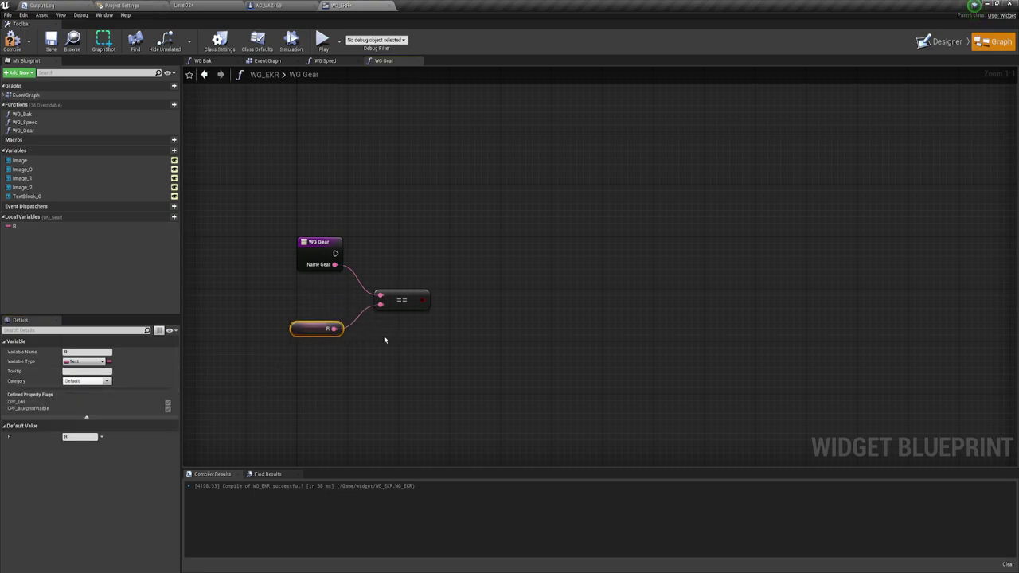
left_click_drag(415, 312, 388, 306)
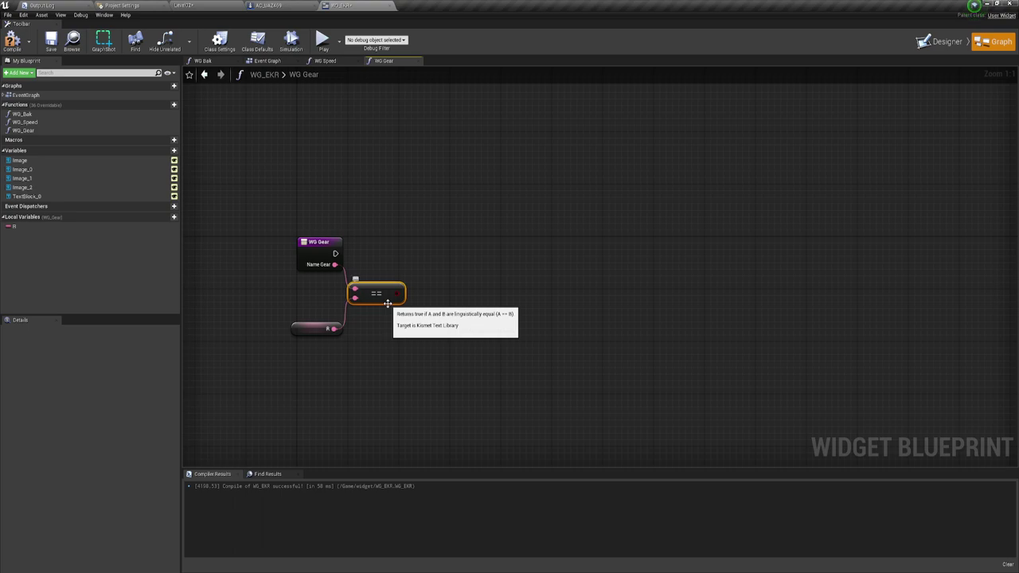
right_click_drag(477, 332, 447, 305)
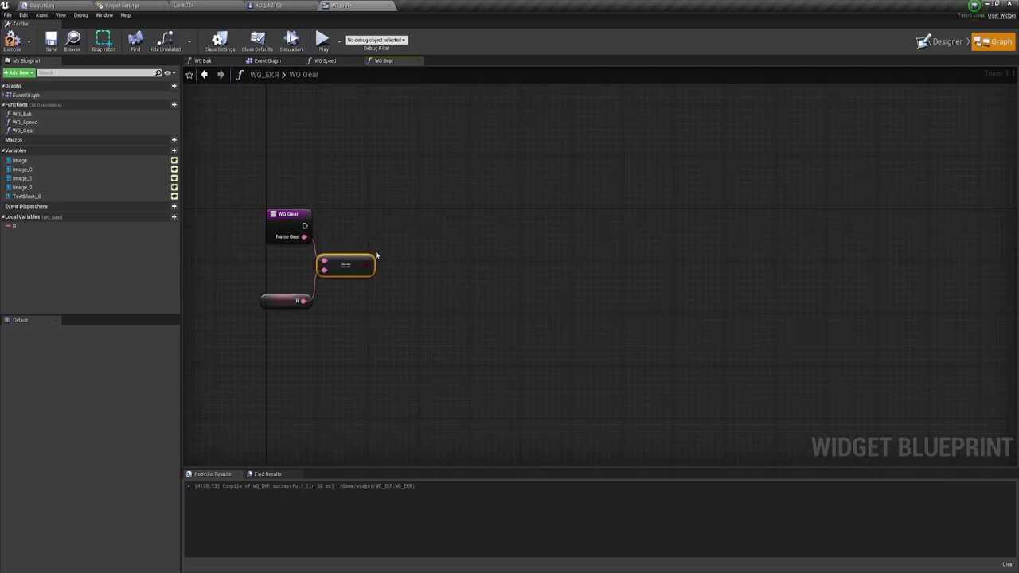
left_click_drag(250, 340, 377, 252)
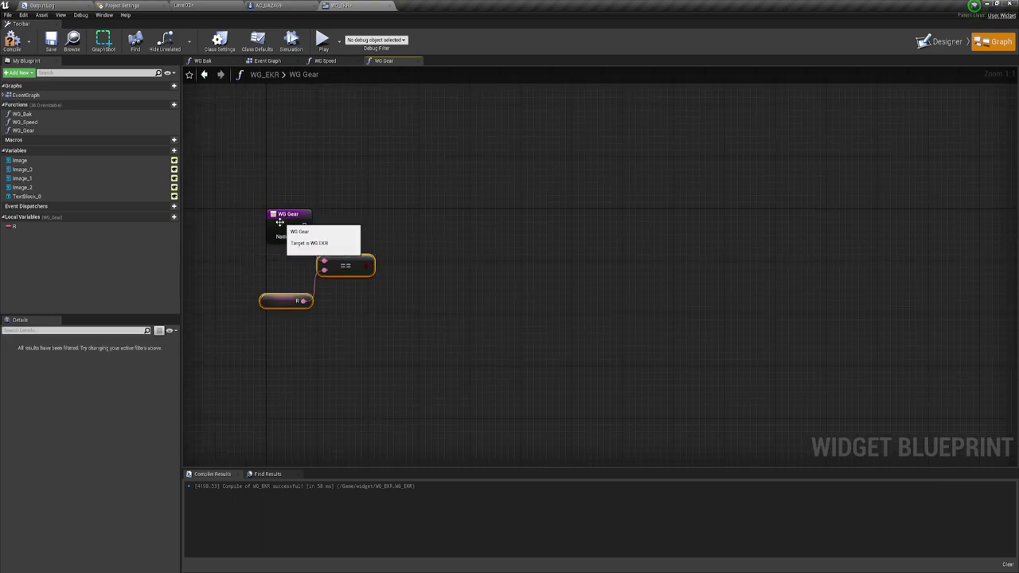
right_click_drag(401, 289, 394, 302)
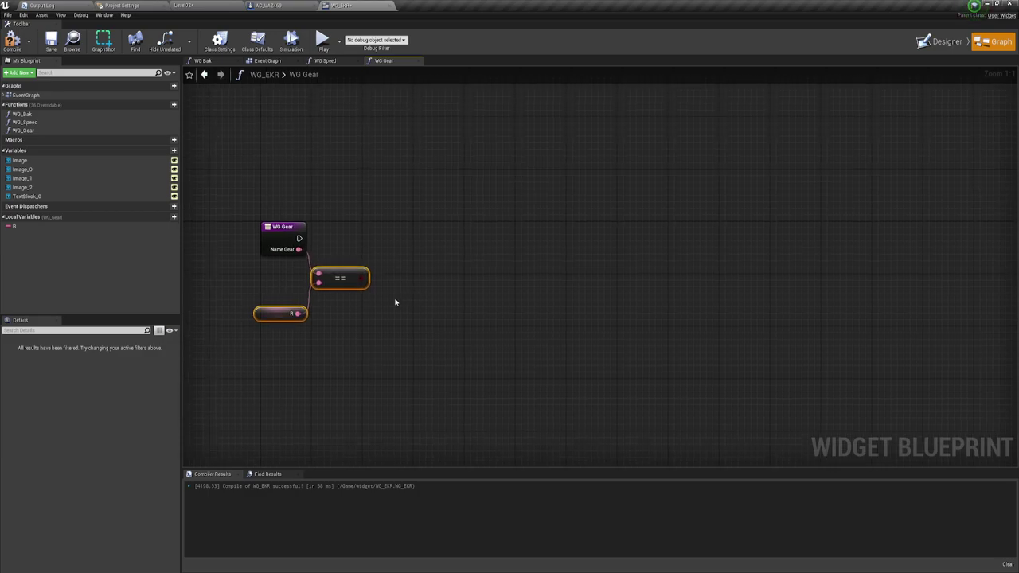
left_click_drag(272, 316, 267, 288)
left_click(337, 327)
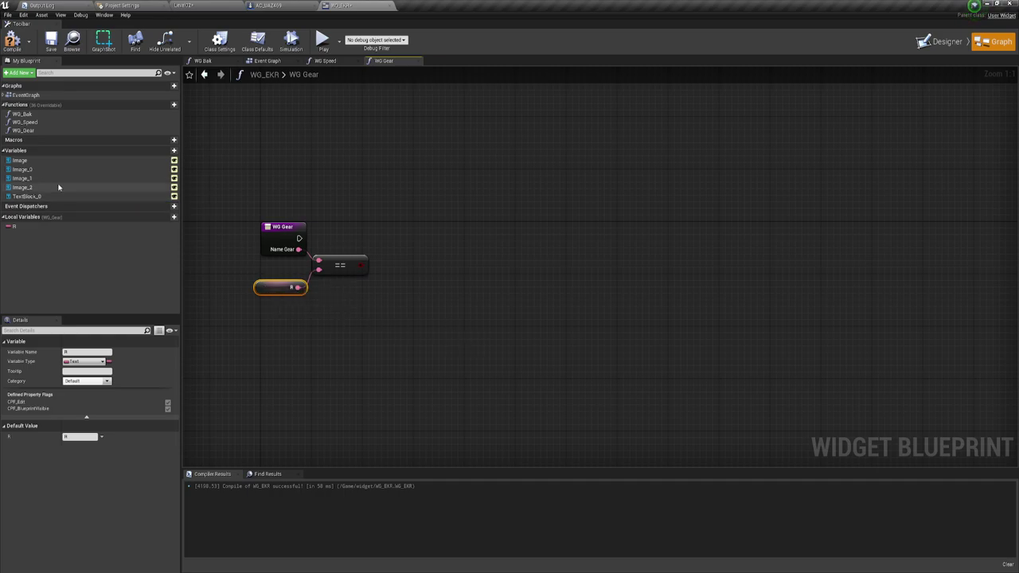
Add SetText (Text) on Text Block 0, run from WG_Gear's entry with NameGear as In Text
left_click(27, 197)
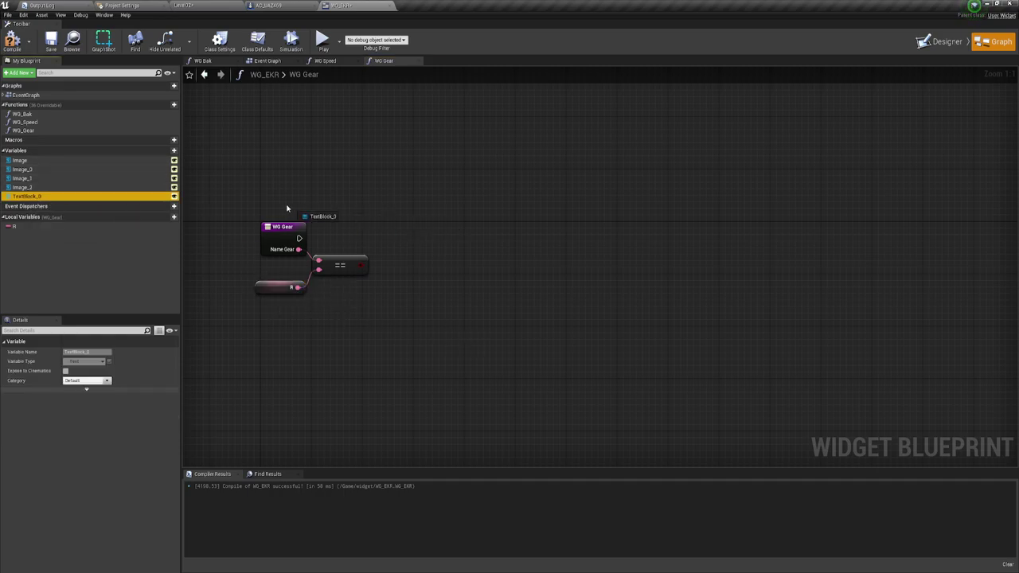
mouse_move(27, 197)
left_mouse_down("ctrl")
mouse_move(388, 241)
mouse_move(447, 232)
left_mouse_up("ctrl")
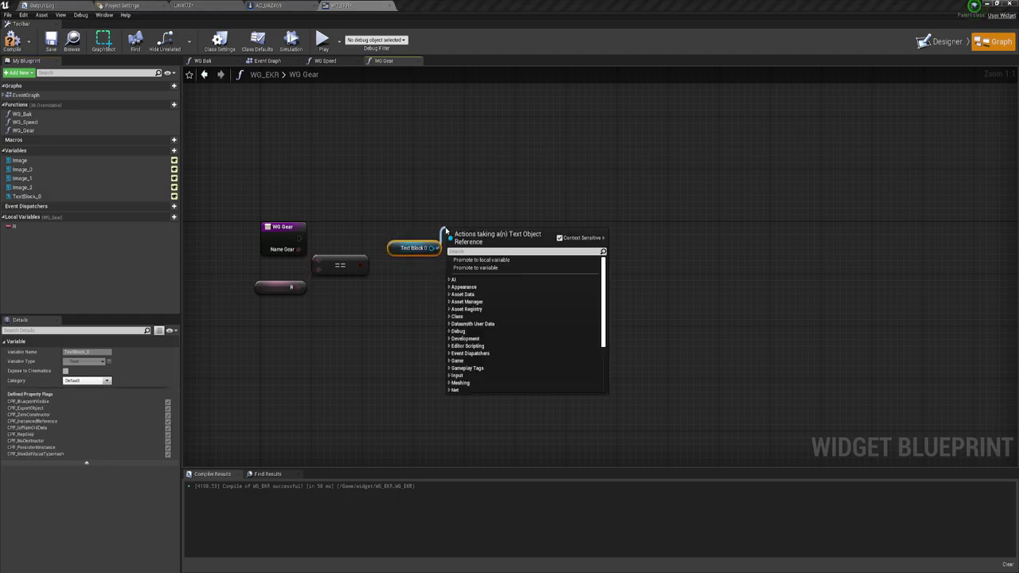
type("set t")
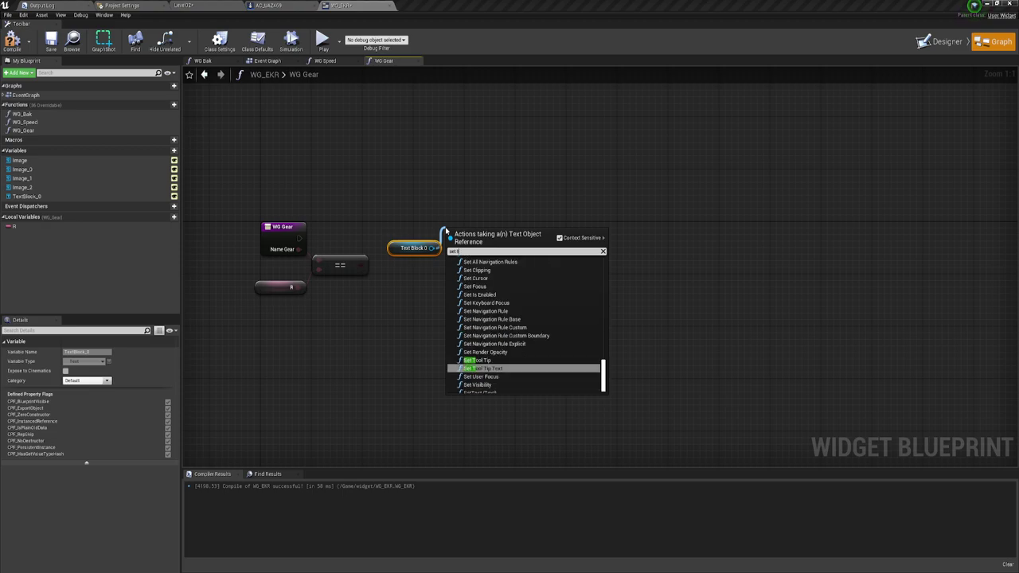
type("ex")
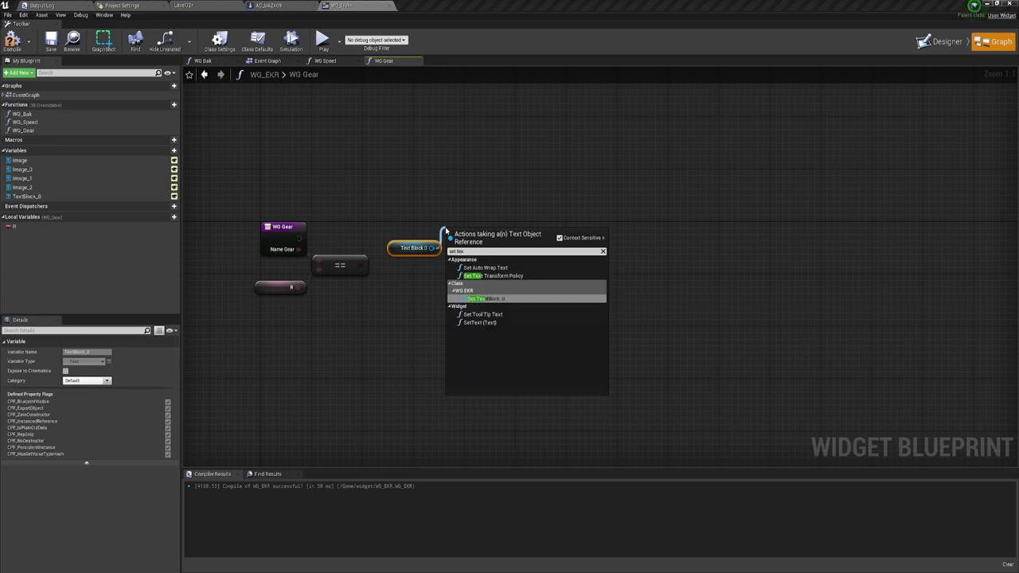
left_click(476, 322)
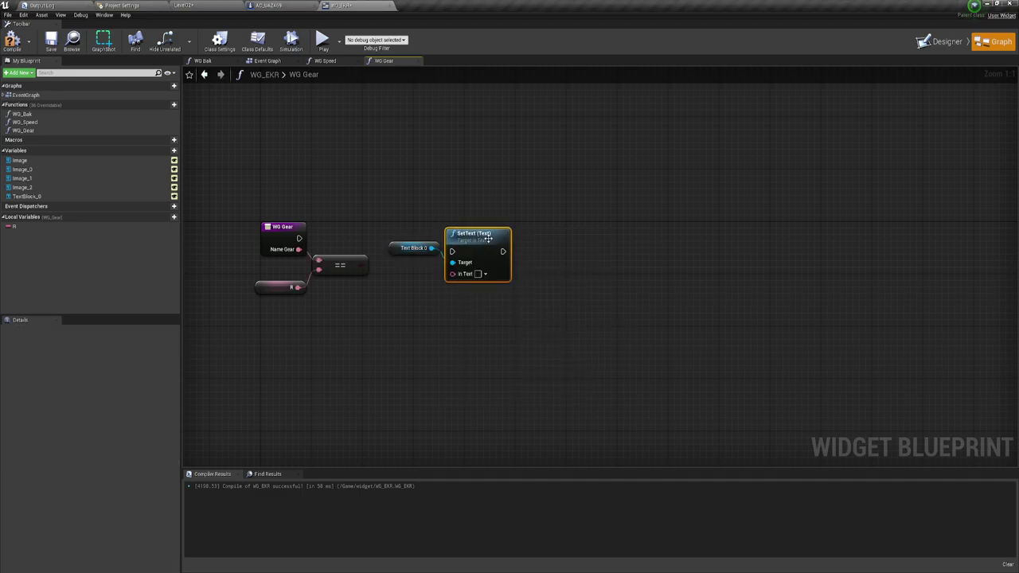
left_click_drag(487, 238, 520, 225)
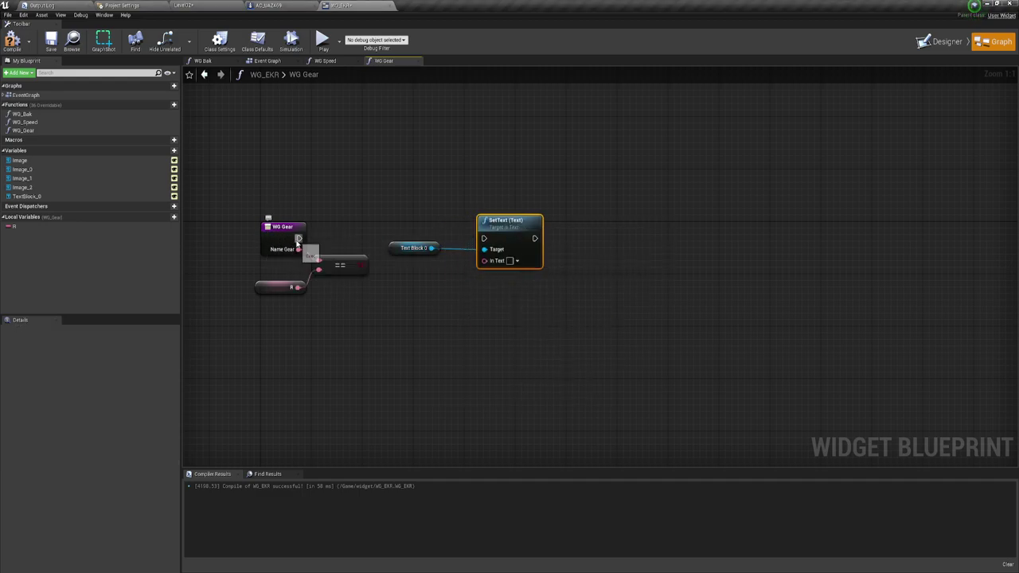
left_click_drag(298, 238, 483, 239)
right_click_drag(505, 320, 505, 288)
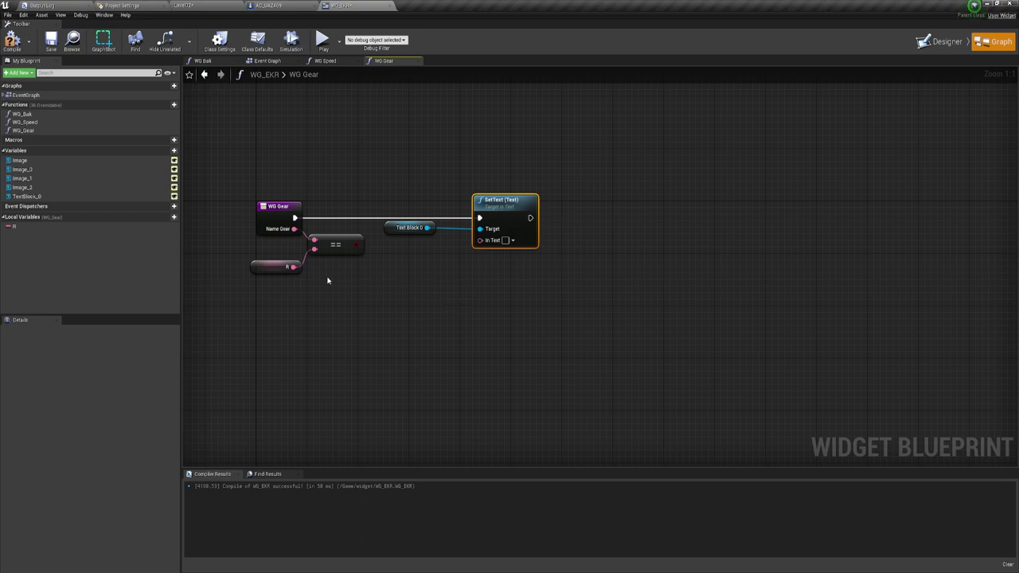
left_click_drag(294, 229, 480, 240)
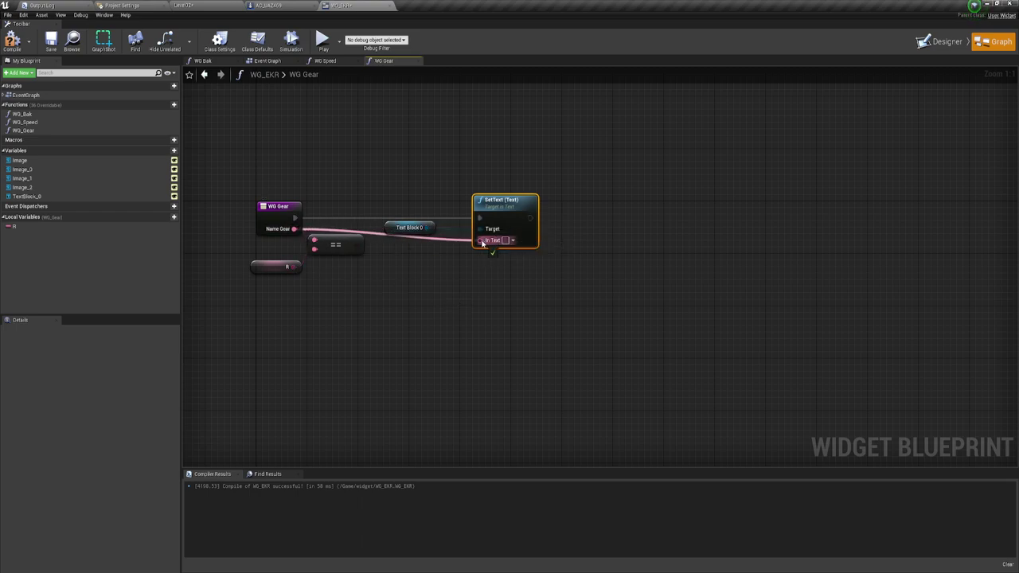
Line up Text Block 0 beside SetText and reposition the == comparison node
left_click_drag(389, 228, 400, 202)
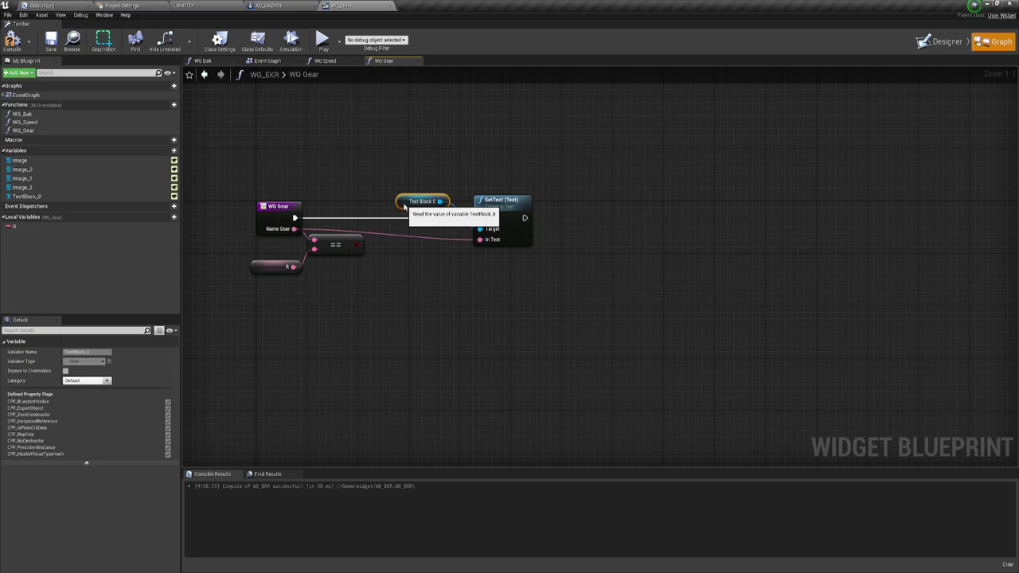
right_click_drag(454, 275, 463, 292)
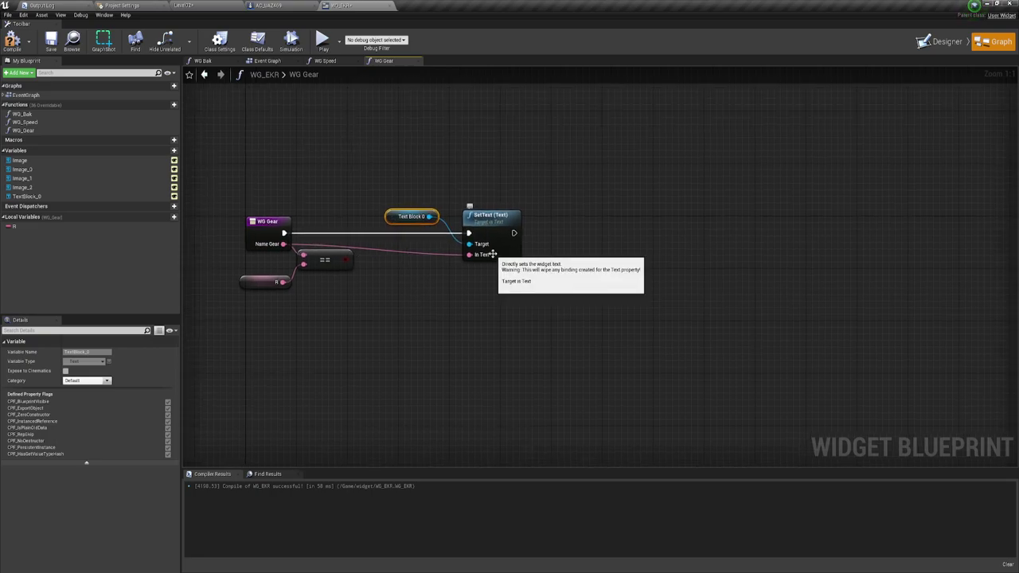
right_click_drag(517, 251, 543, 224)
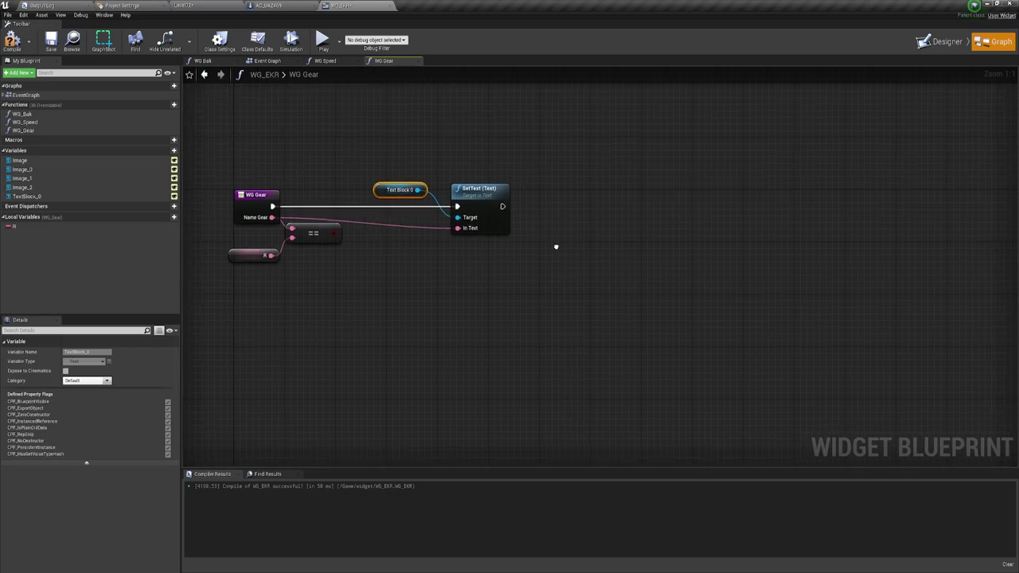
mouse_move(242, 267)
left_mouse_down()
mouse_move(329, 230)
mouse_move(360, 278)
left_mouse_up()
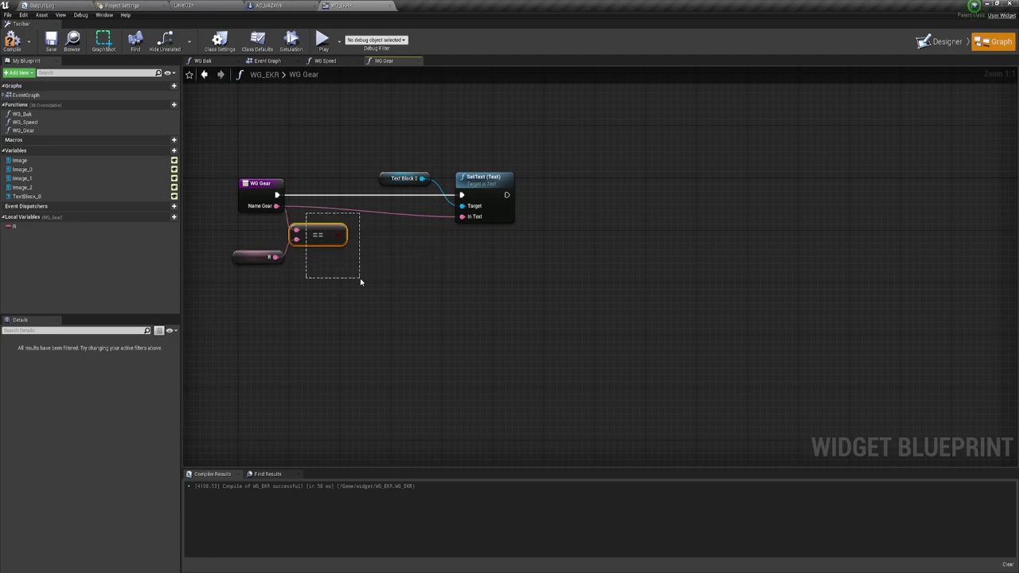
right_click_drag(596, 275, 481, 267)
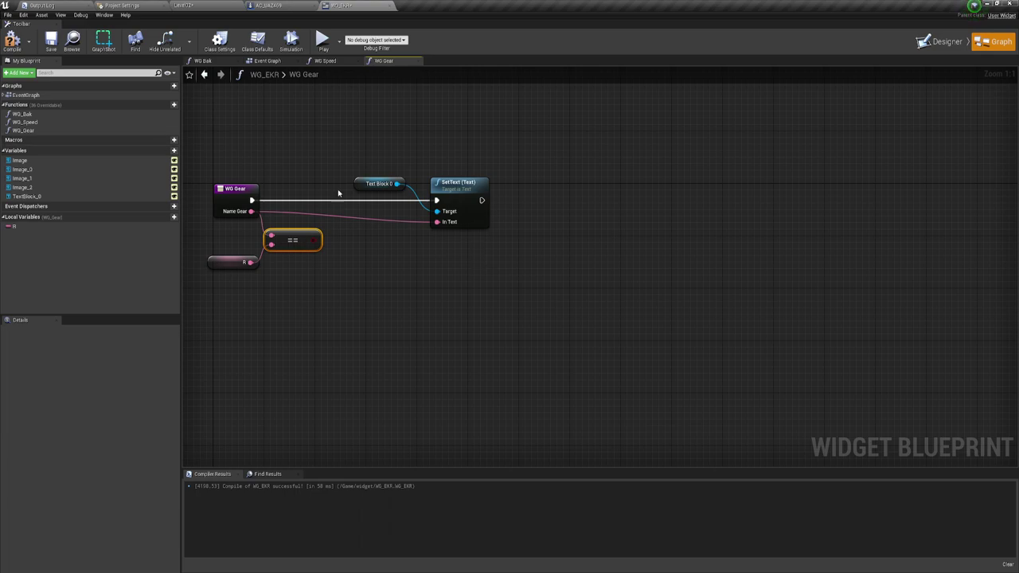
mouse_move(397, 184)
left_mouse_down()
mouse_move(524, 177)
mouse_move(537, 187)
left_mouse_up()
Add Set Color and Opacity on Text Block 0 after SetText, fed by a Make SlateColor node
type("set")
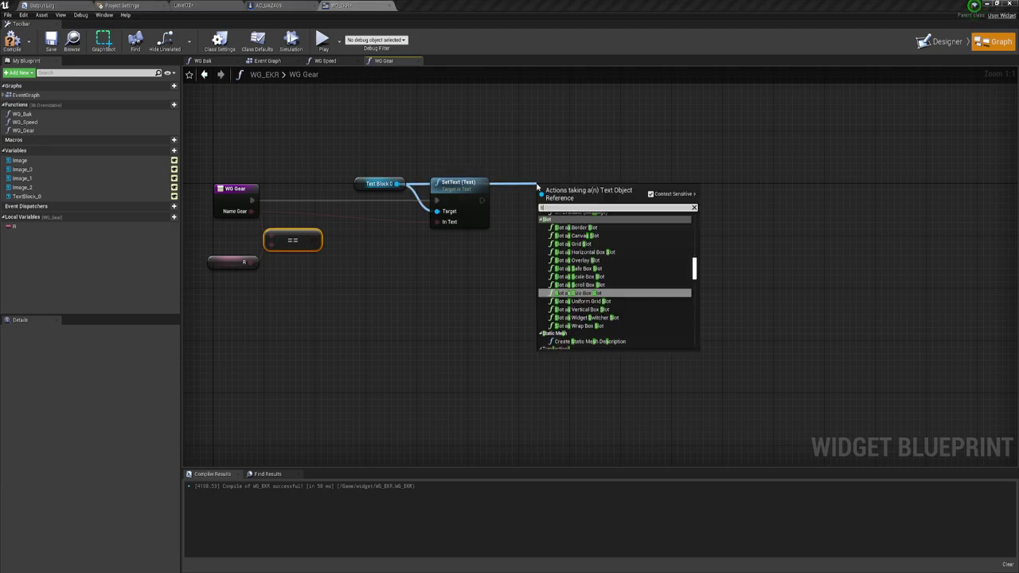
type(" colo")
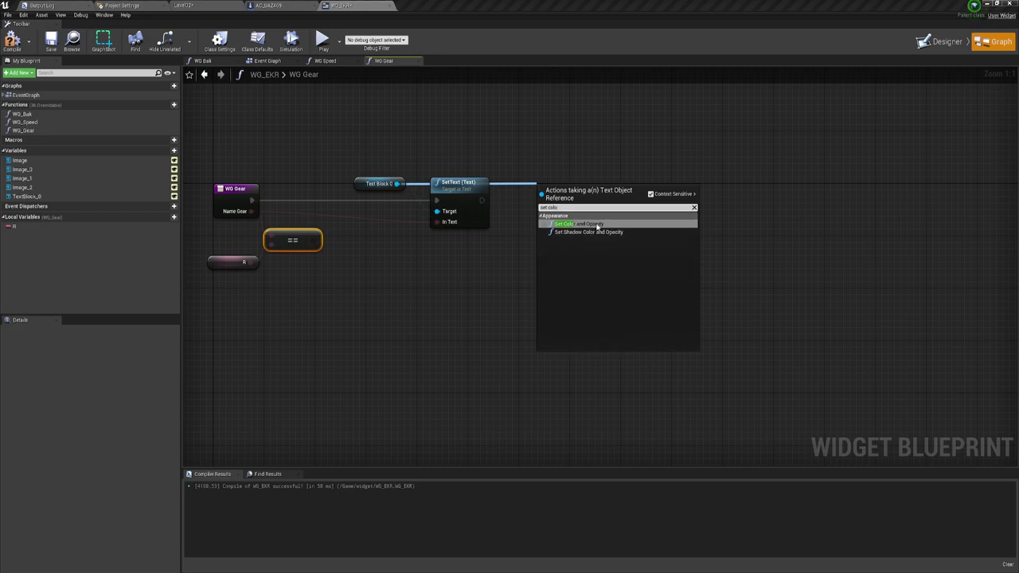
left_click(597, 227)
mouse_move(558, 200)
left_mouse_down()
mouse_move(563, 242)
mouse_move(569, 229)
left_mouse_up()
mouse_move(481, 200)
left_mouse_down()
mouse_move(556, 242)
mouse_move(526, 273)
left_mouse_up()
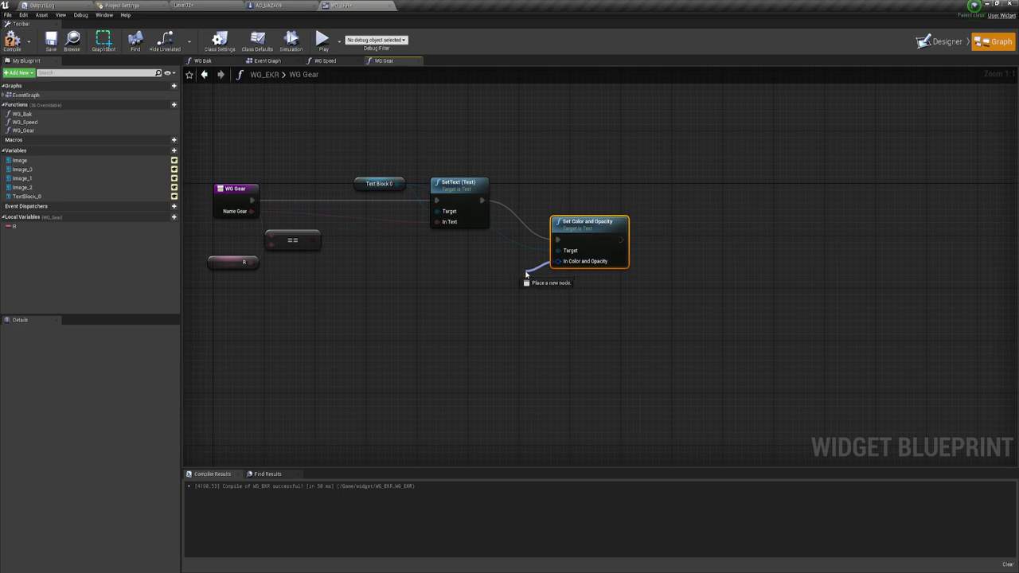
left_click_drag(526, 273, 526, 273)
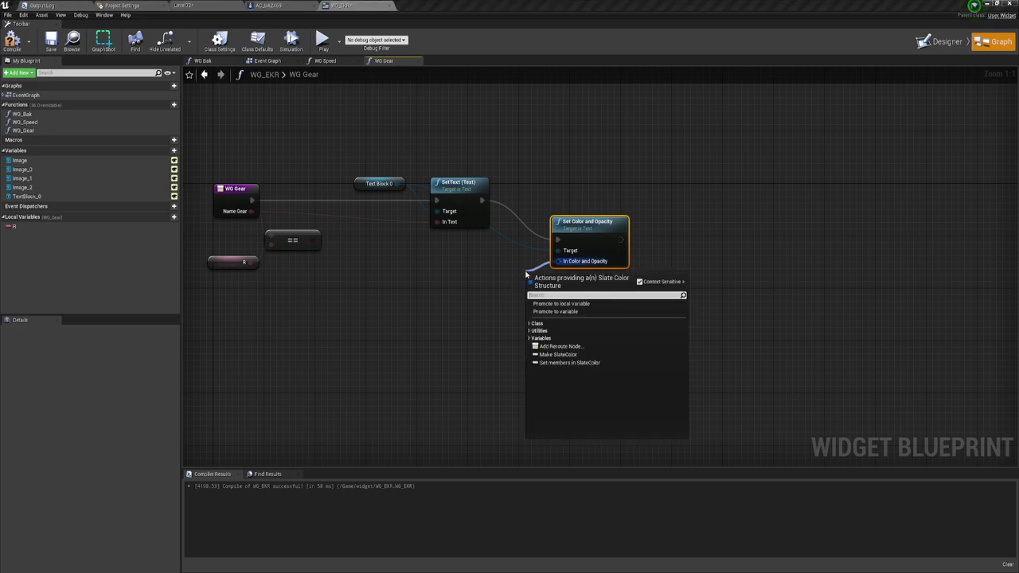
type("mak")
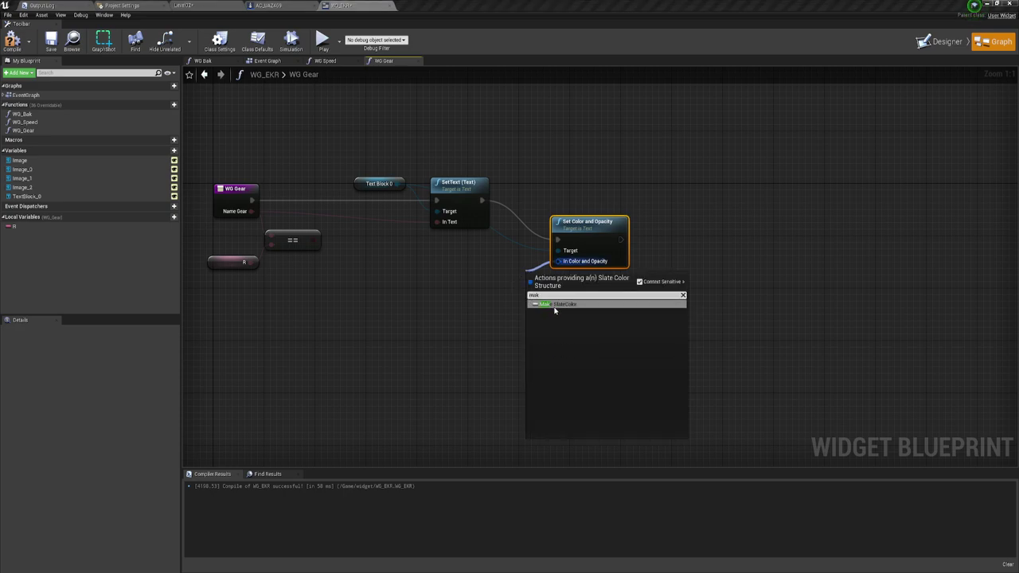
left_click(555, 306)
left_click_drag(608, 270, 483, 273)
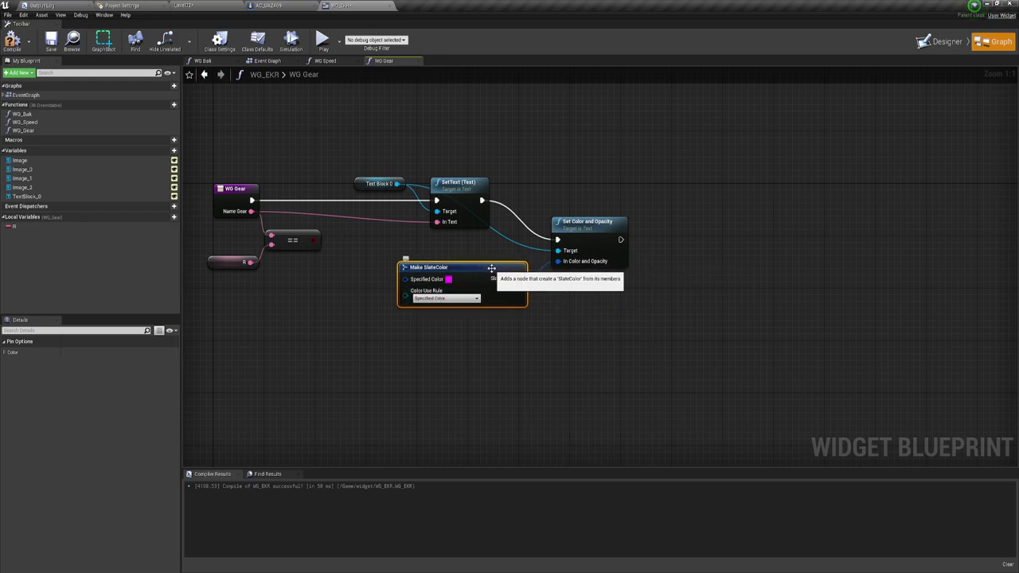
Feed Specified Color from a Select node whose Index is the R comparison result
mouse_move(418, 277)
left_mouse_down()
mouse_move(438, 271)
mouse_move(393, 279)
left_mouse_up()
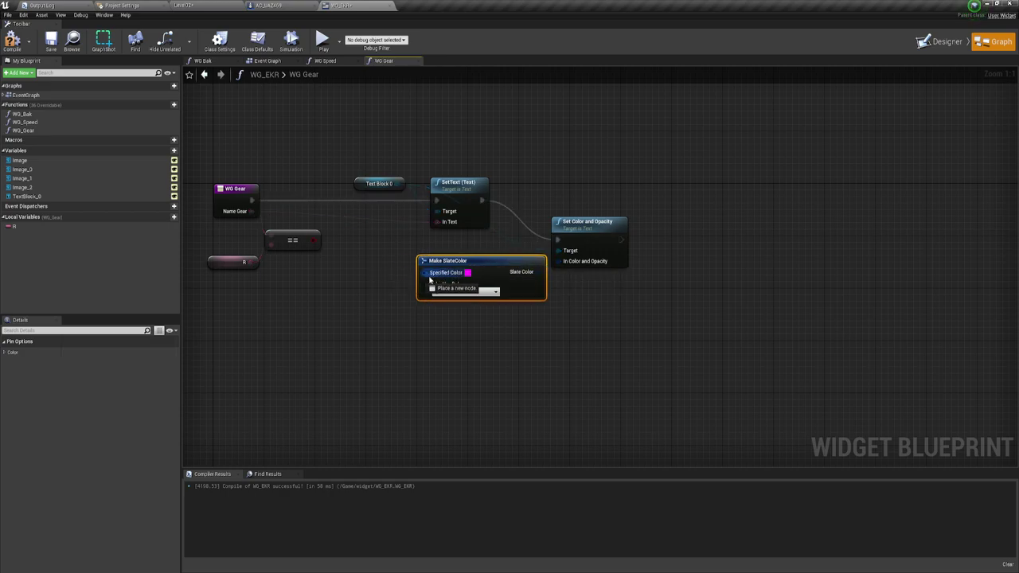
type("s")
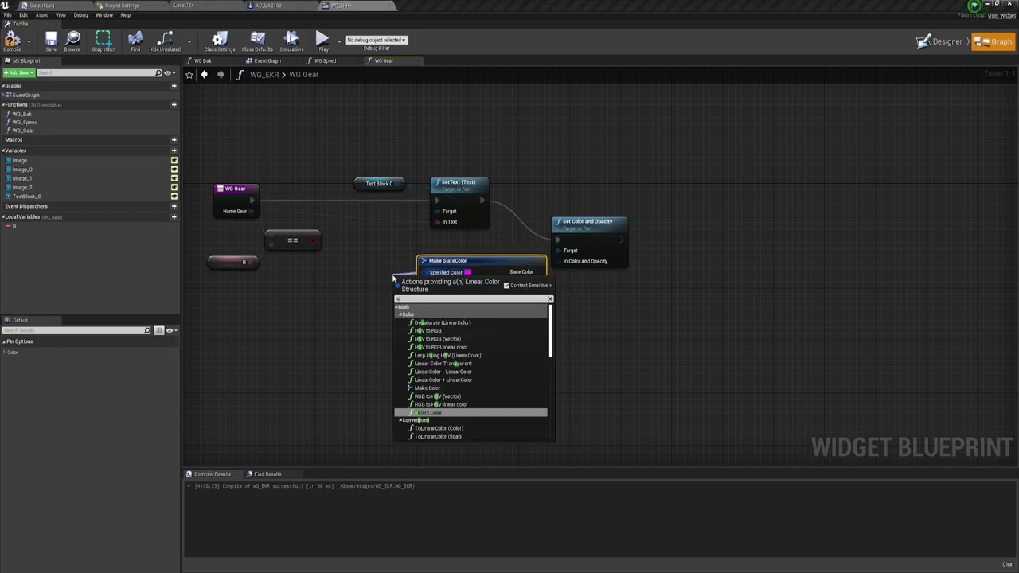
type("el")
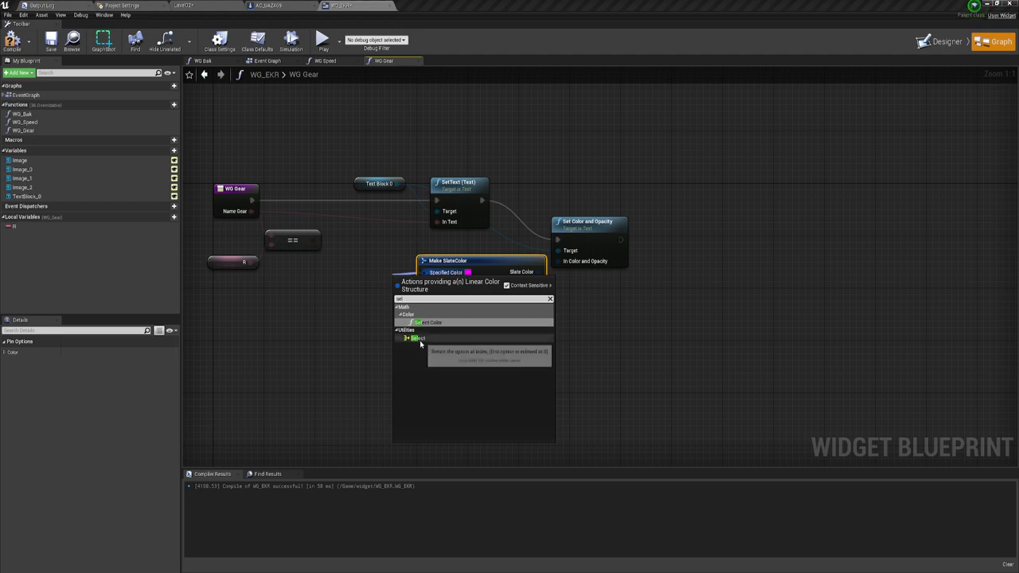
left_click(417, 339)
left_click_drag(398, 285, 296, 273)
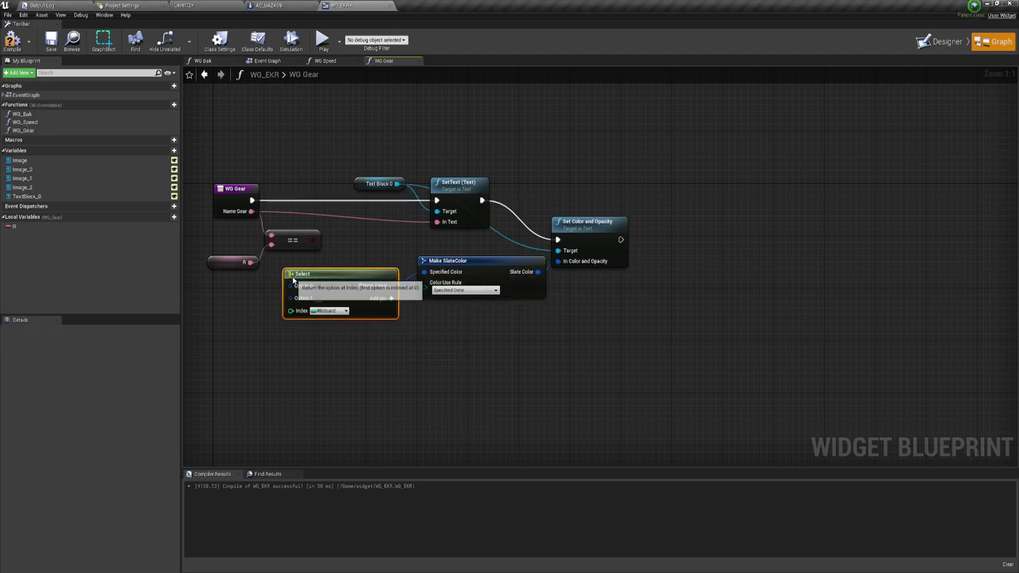
left_click(488, 268)
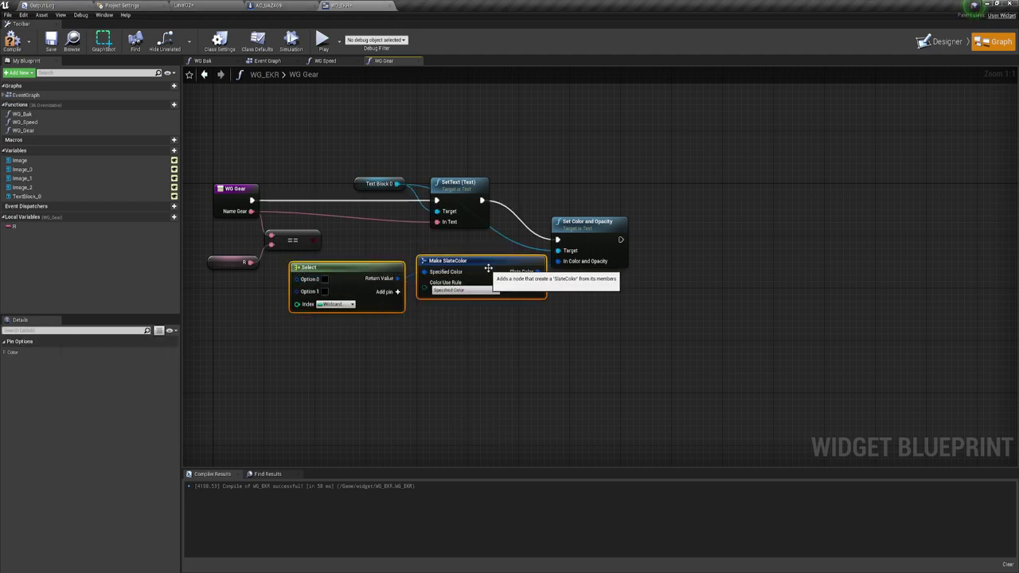
left_click(583, 237, "ctrl")
left_click_drag(584, 237, 634, 231)
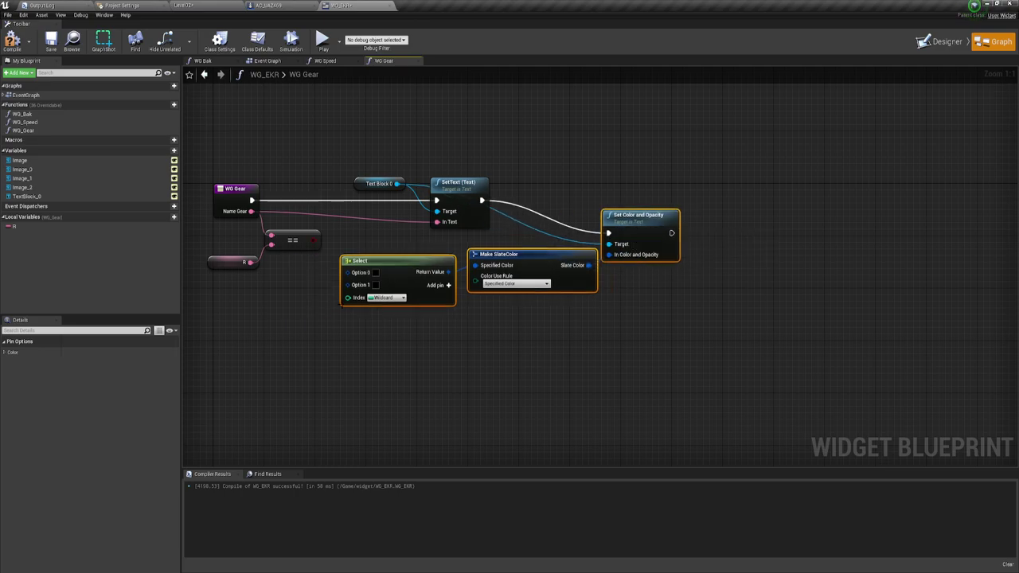
left_click(315, 344)
mouse_move(313, 240)
left_mouse_down()
mouse_move(335, 291)
mouse_move(349, 299)
left_mouse_up()
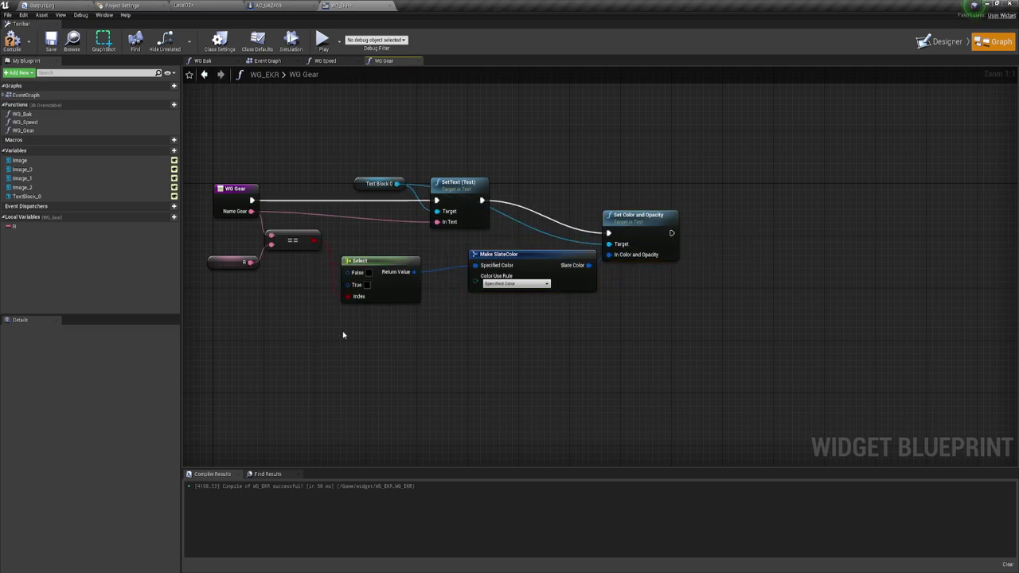
Set the Select node's True colour to red and False to white, then compile WG_EKR
left_click(367, 284)
left_click_drag(405, 348, 463, 355)
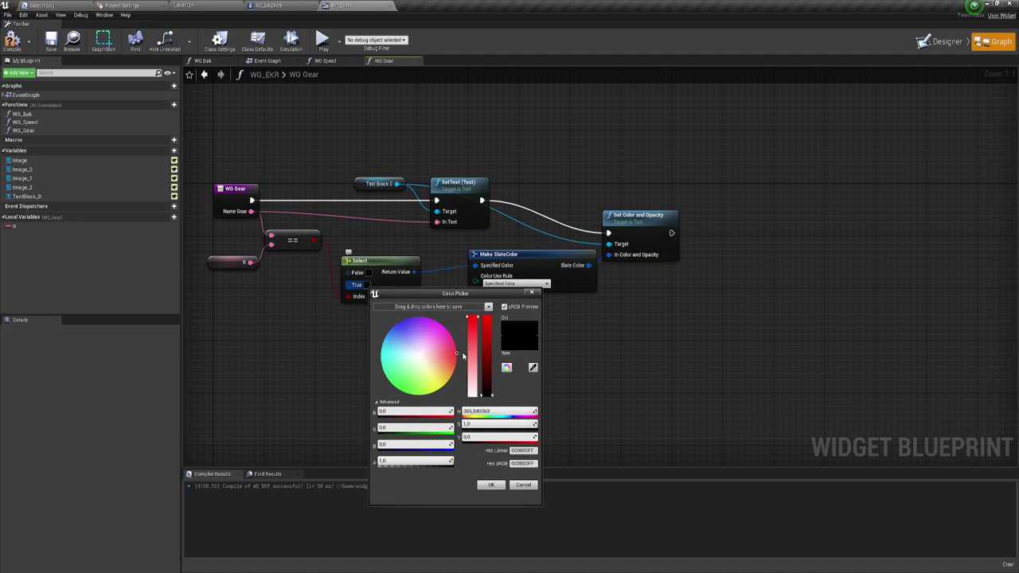
left_click_drag(486, 393, 480, 317)
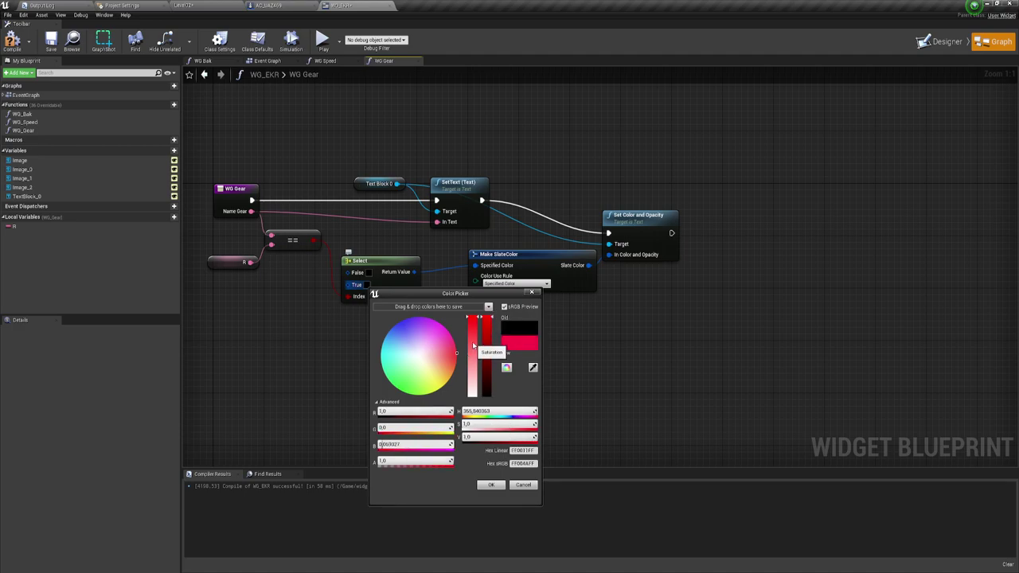
left_click(490, 486)
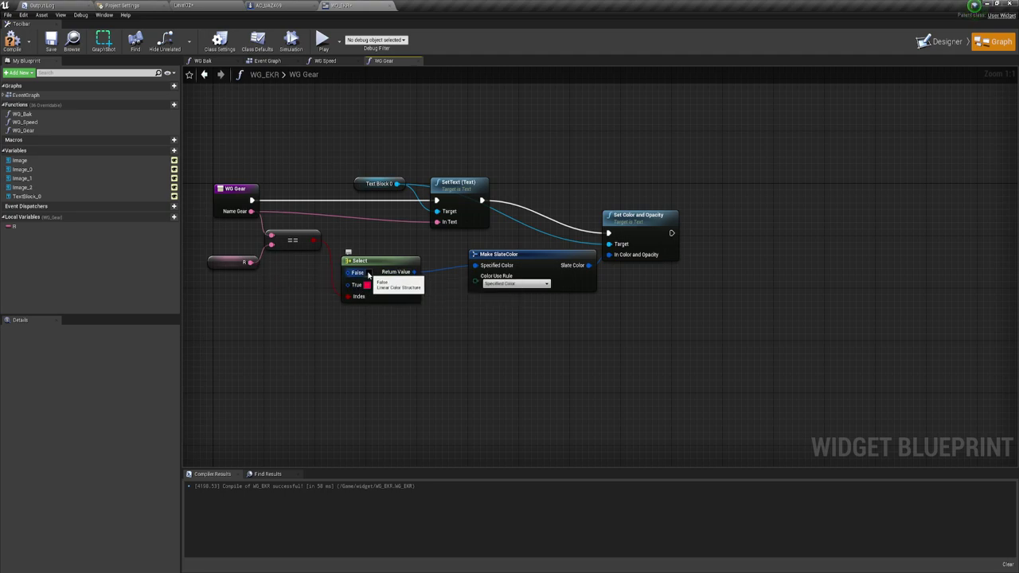
left_click(368, 275)
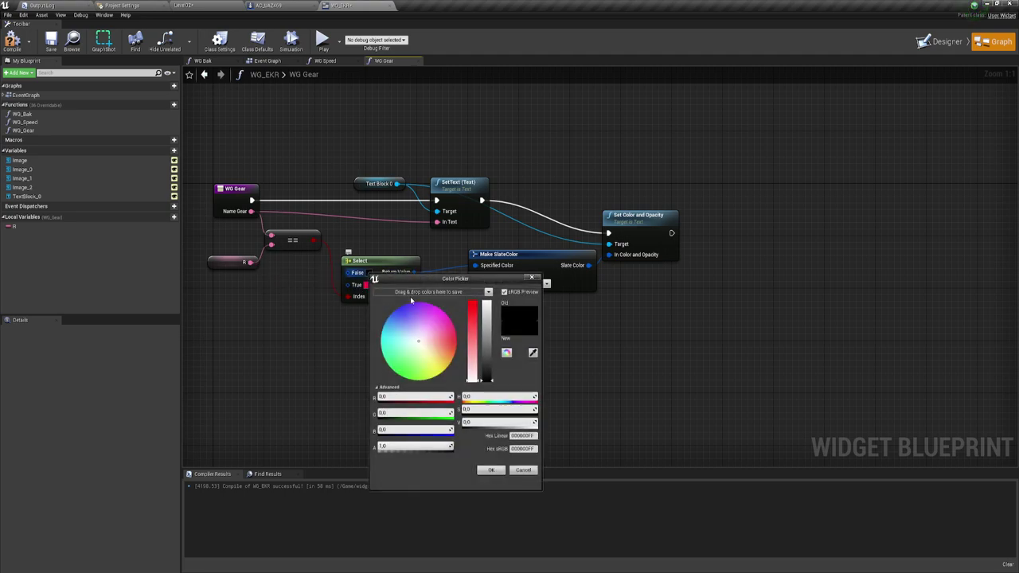
left_click_drag(492, 316, 499, 311)
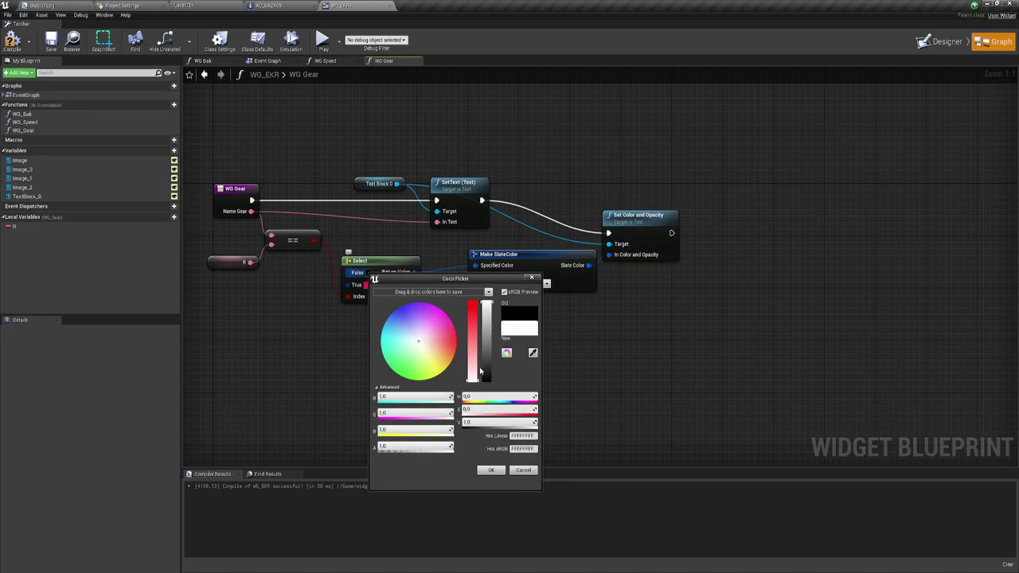
left_click(491, 469)
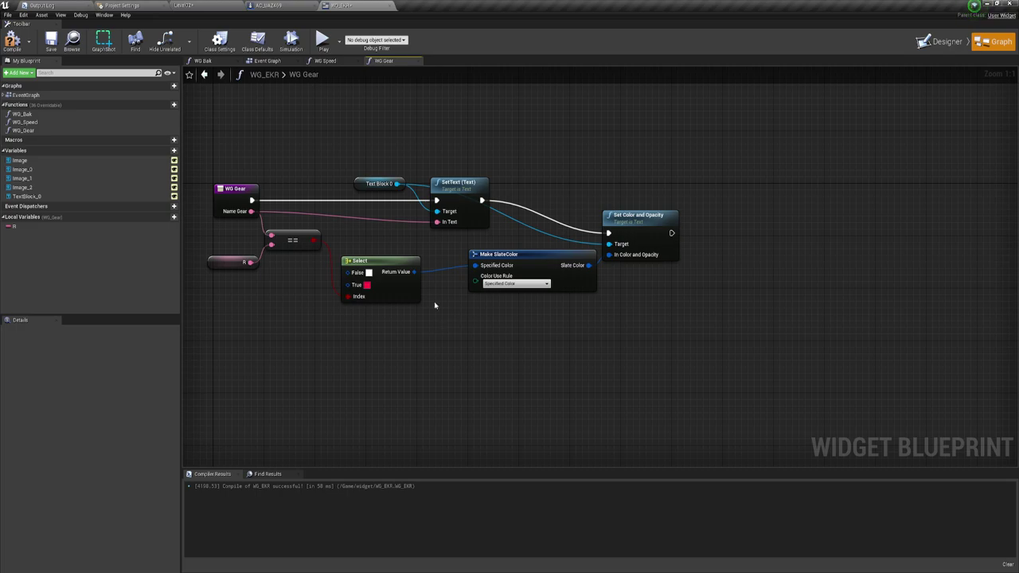
left_click(12, 40)
Switch to the AC_UAZ469 blueprint and select the Speed function's entry node
left_click(282, 7)
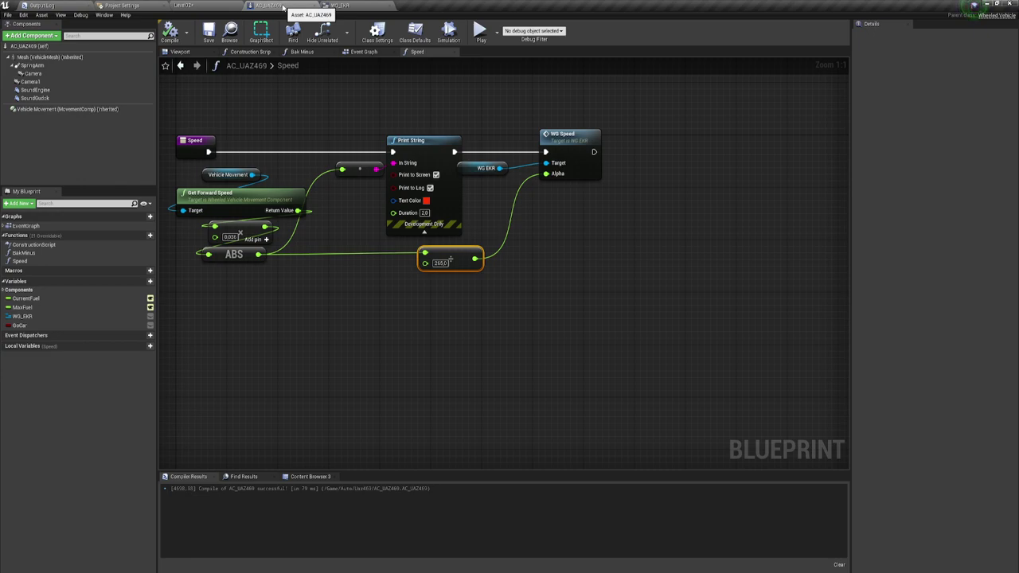
right_click_drag(275, 92, 443, 123)
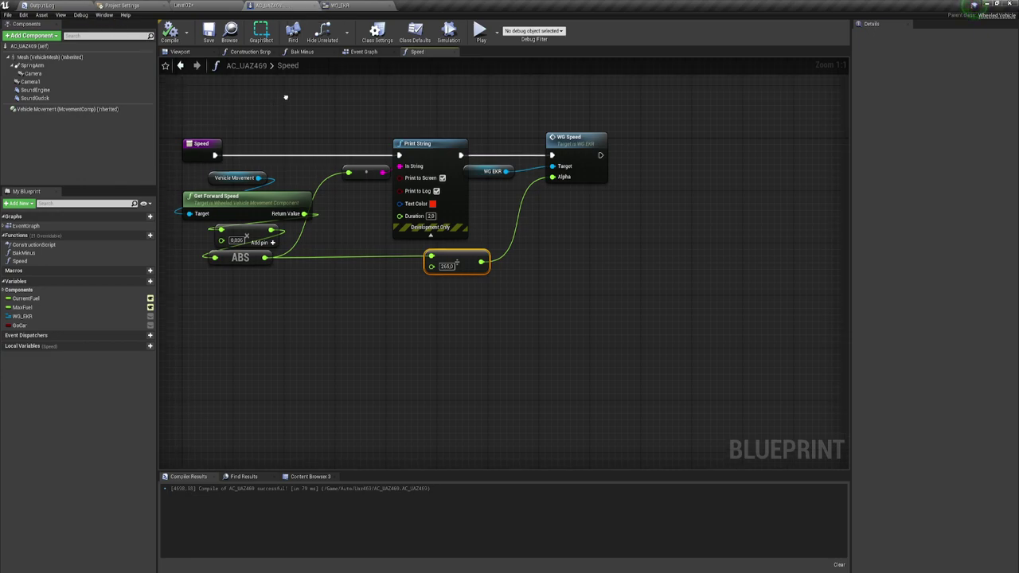
left_click_drag(307, 125, 417, 187)
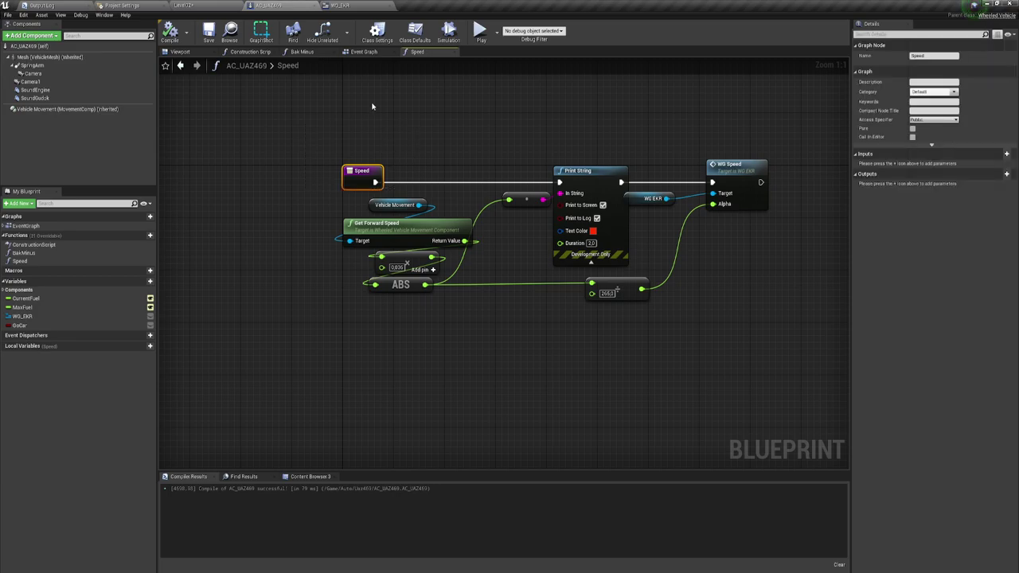
In the Event Graph, wire the Sequence's Then 3 output to a new reroute point
left_click(365, 52)
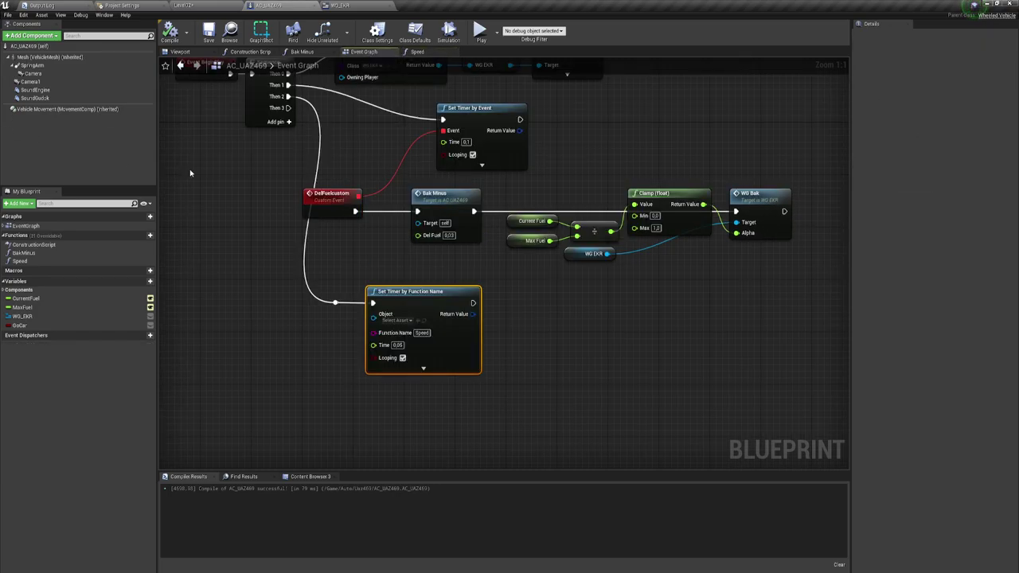
right_click_drag(191, 173, 198, 169)
mouse_move(296, 104)
left_mouse_down()
mouse_move(321, 263)
mouse_move(264, 225)
mouse_move(259, 94)
left_mouse_up()
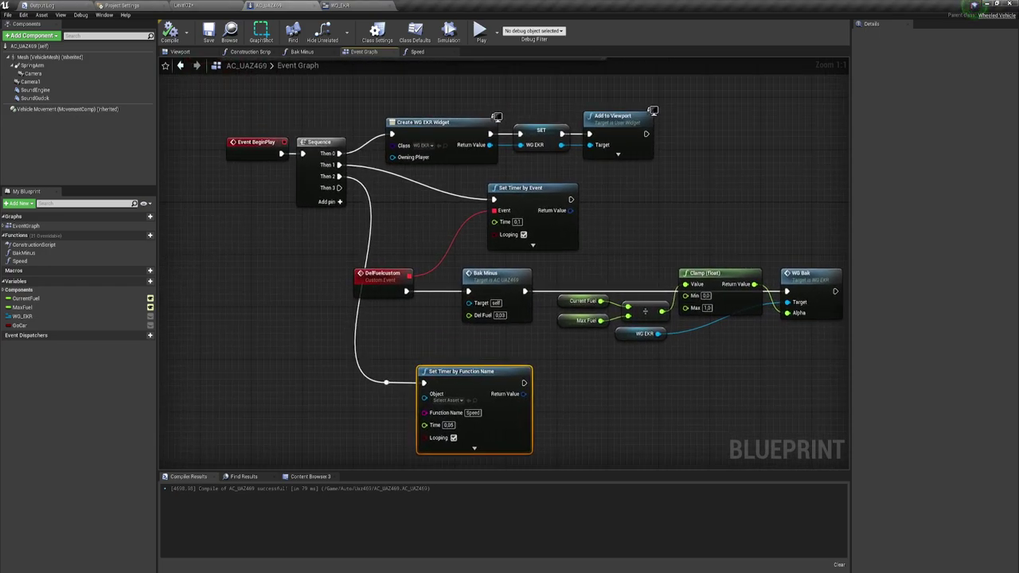
right_click_drag(334, 191, 240, 97)
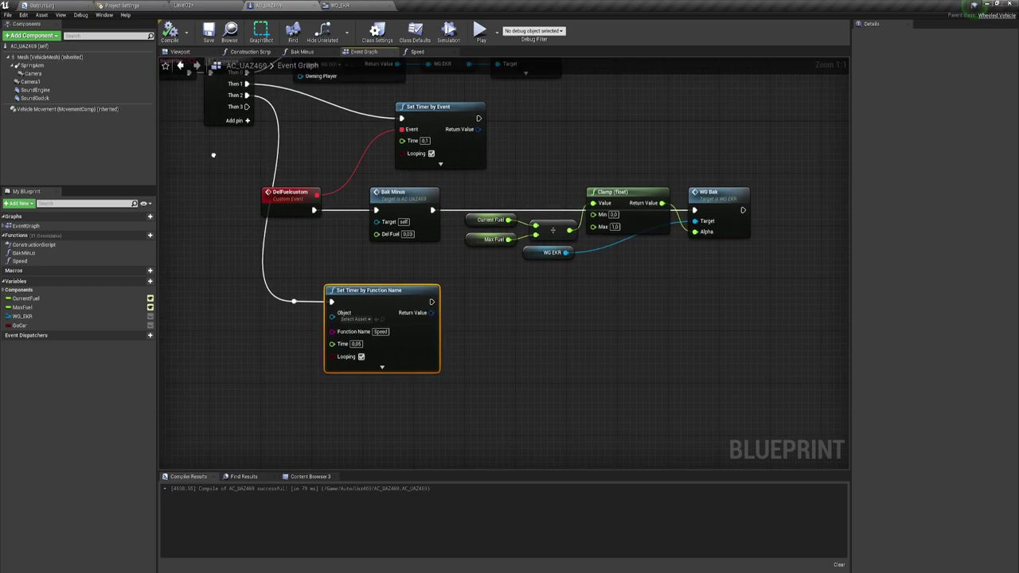
right_click_drag(213, 155, 254, 220)
right_click_drag(272, 143, 238, 60)
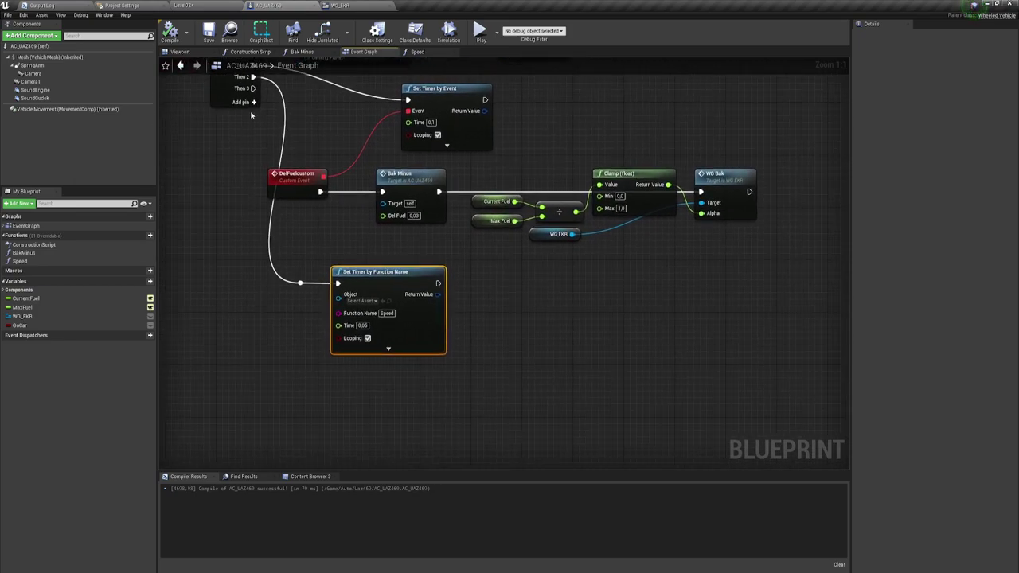
mouse_move(252, 88)
left_mouse_down()
mouse_move(340, 385)
mouse_move(318, 415)
left_mouse_up()
left_click(350, 270)
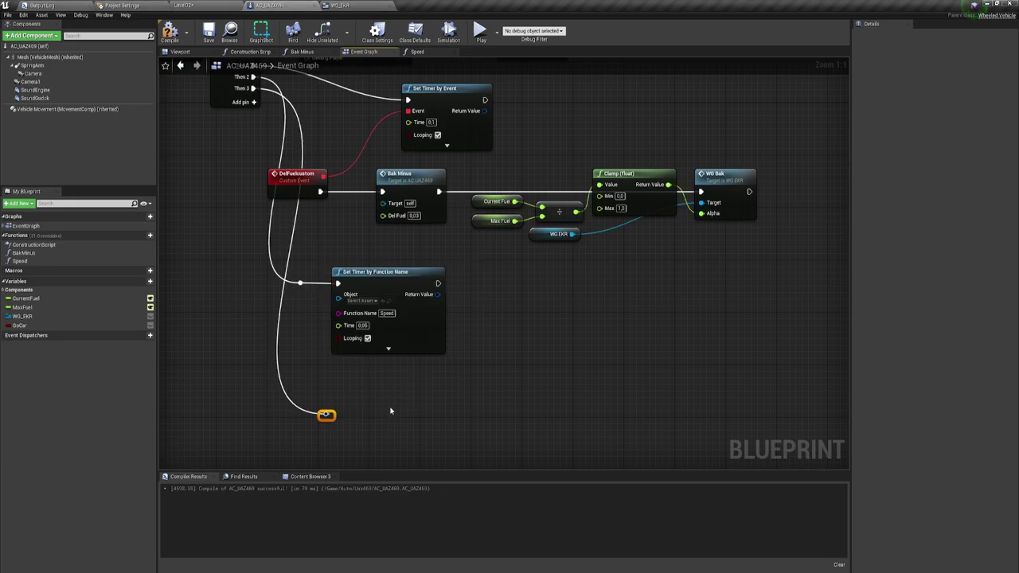
Duplicate the Set Timer by Function Name node beside the reroute, changing its function name to Gear
right_click_drag(310, 420, 310, 330)
left_click_drag(324, 326, 326, 320)
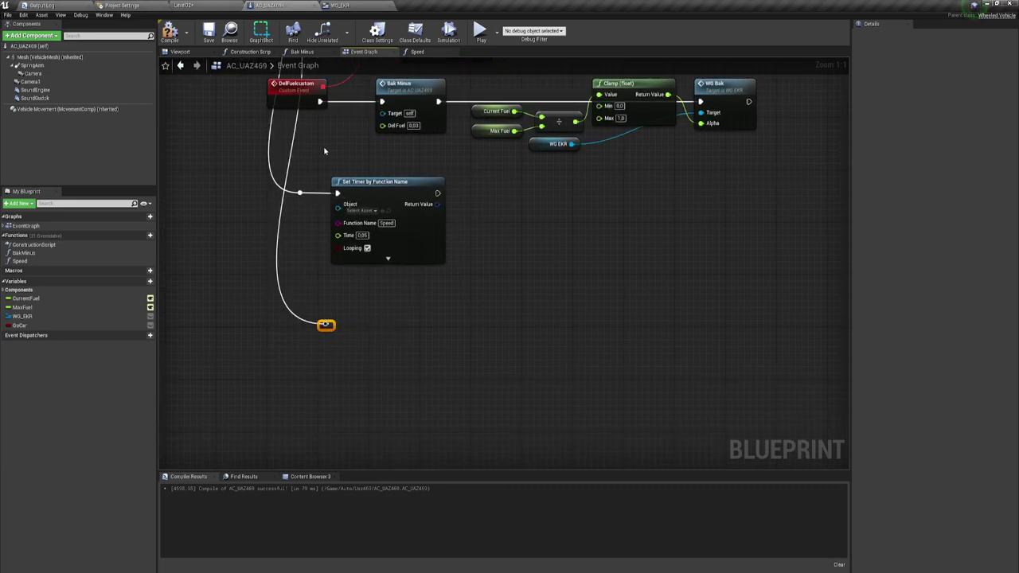
left_click(394, 184)
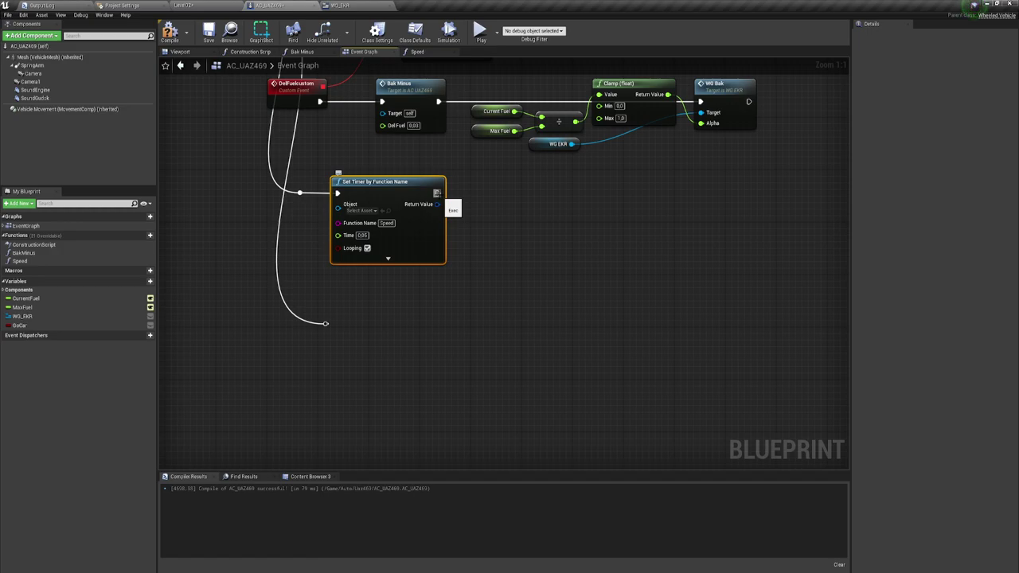
key("ctrl+c")
key("ctrl+v")
left_click_drag(409, 308, 369, 325)
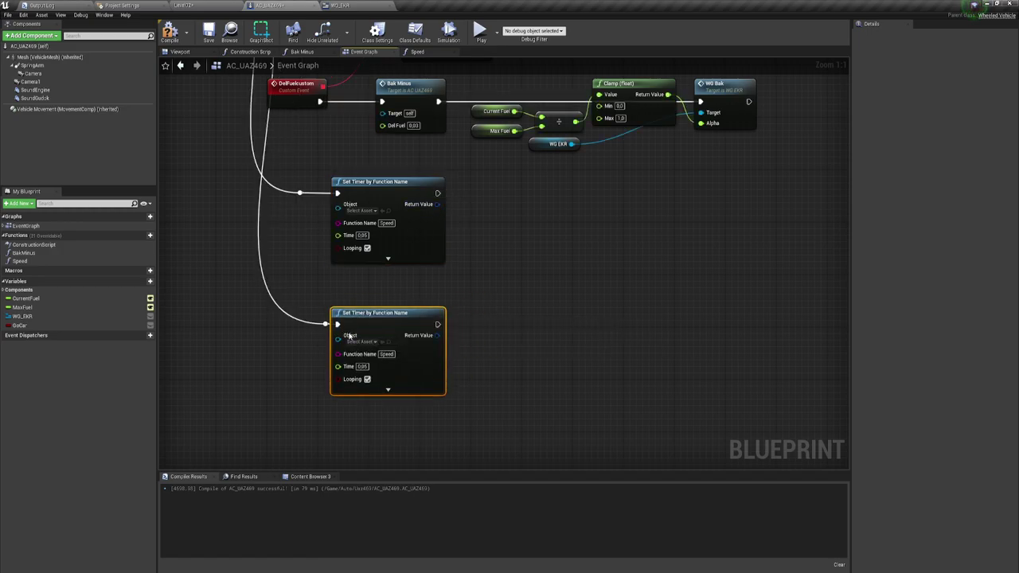
right_click_drag(348, 335, 369, 300)
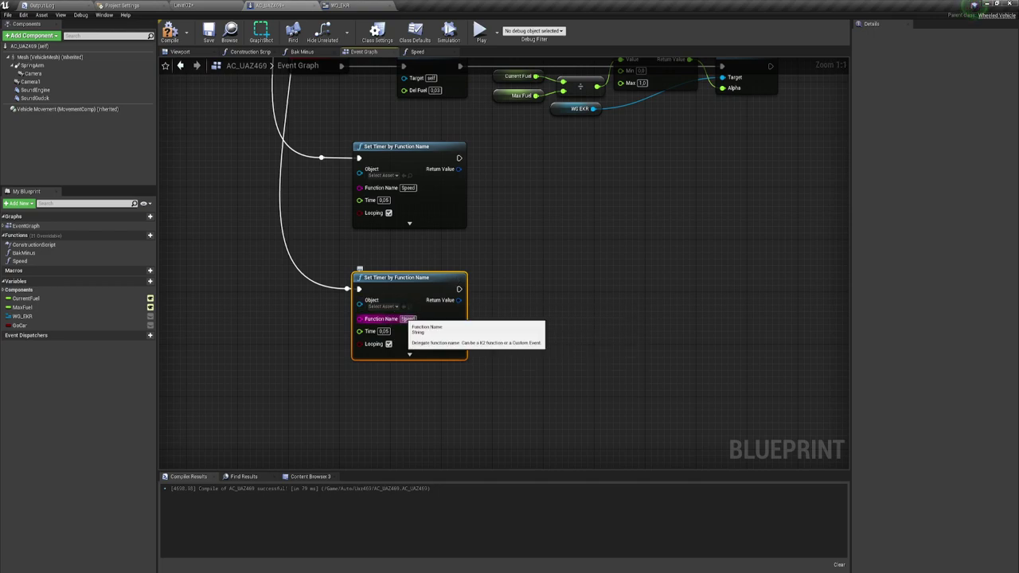
left_click(408, 318)
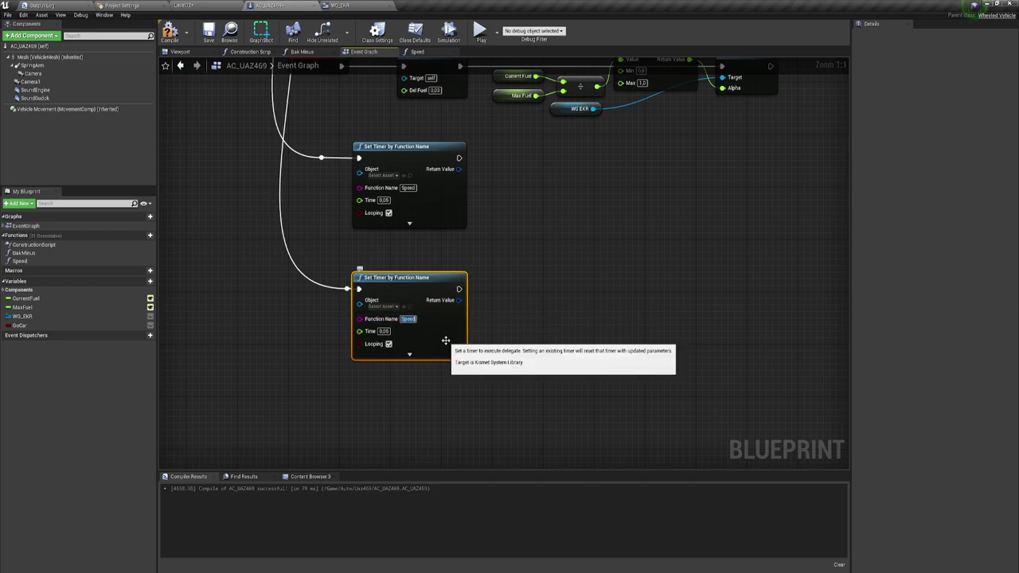
type("Gear")
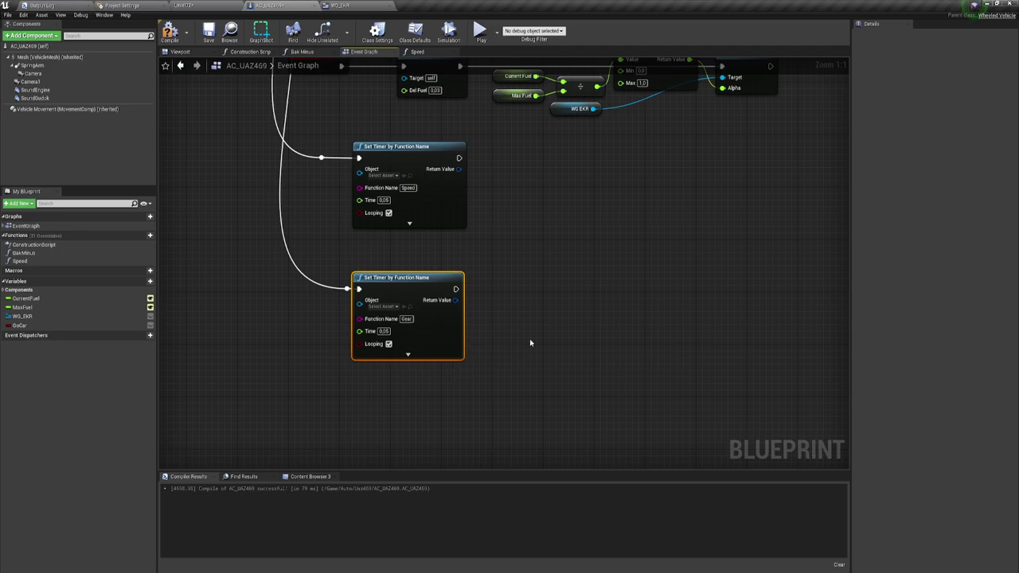
right_click_drag(530, 338, 519, 298)
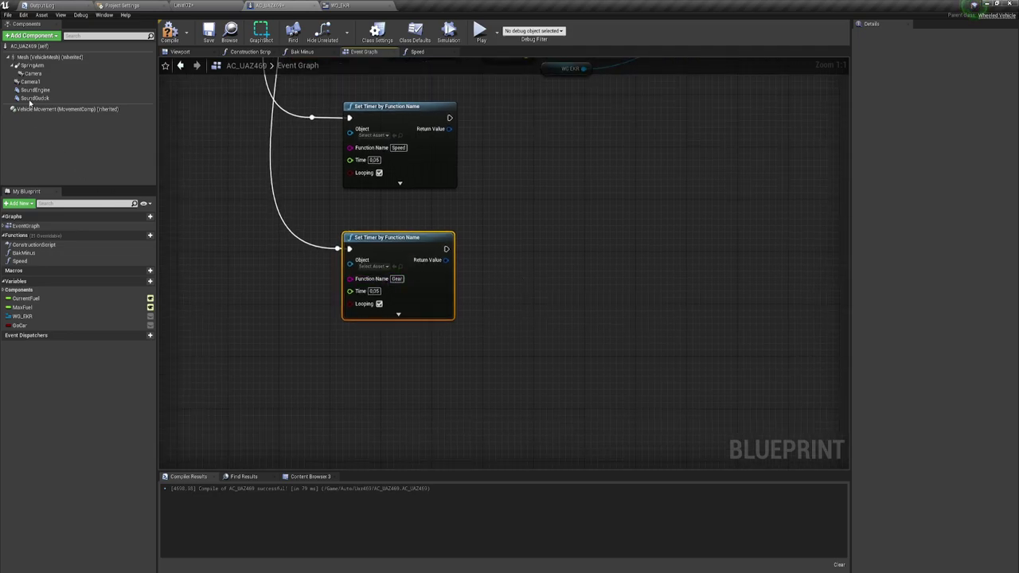
Create a new blueprint function named Gear
left_click(140, 235)
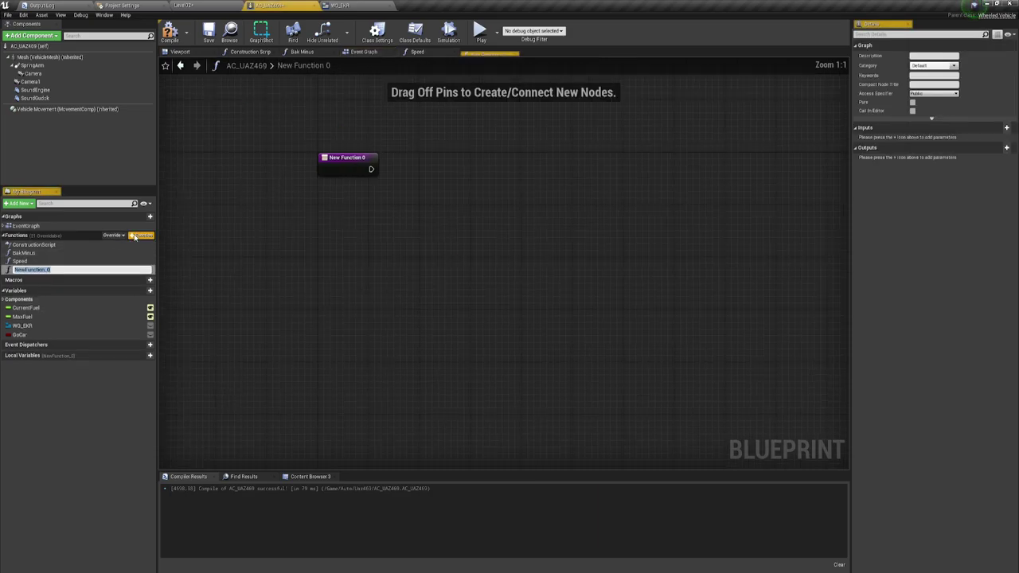
type("Gear")
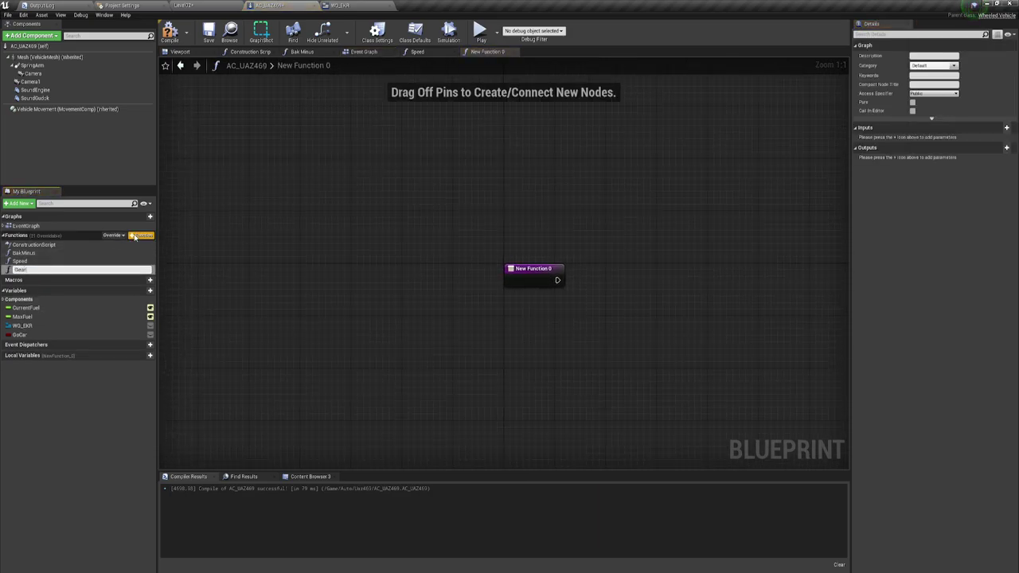
key("Return")
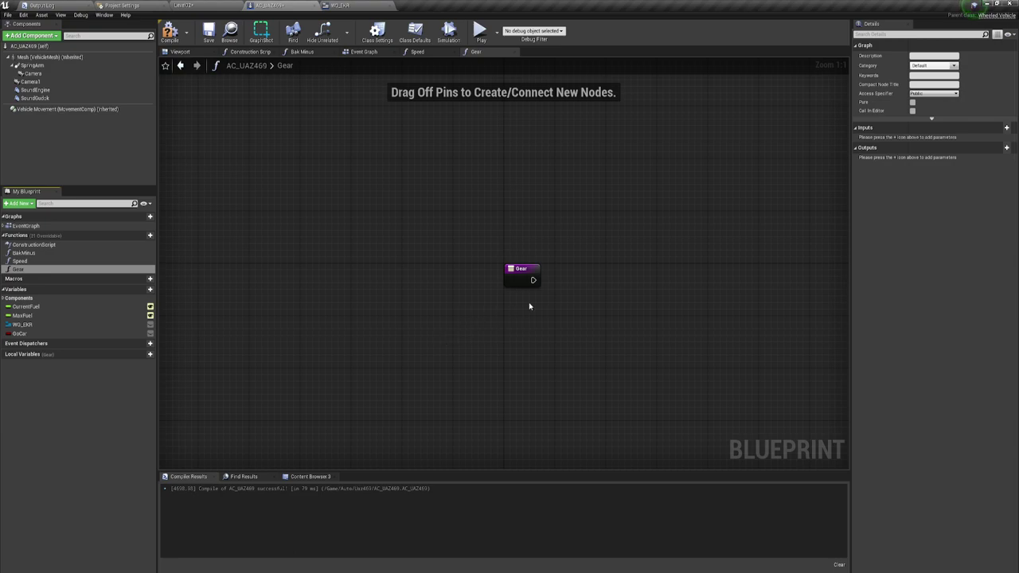
Arrange the Gear entry node and place a WG_EKR variable reference in the graph
right_click_drag(530, 303, 334, 278)
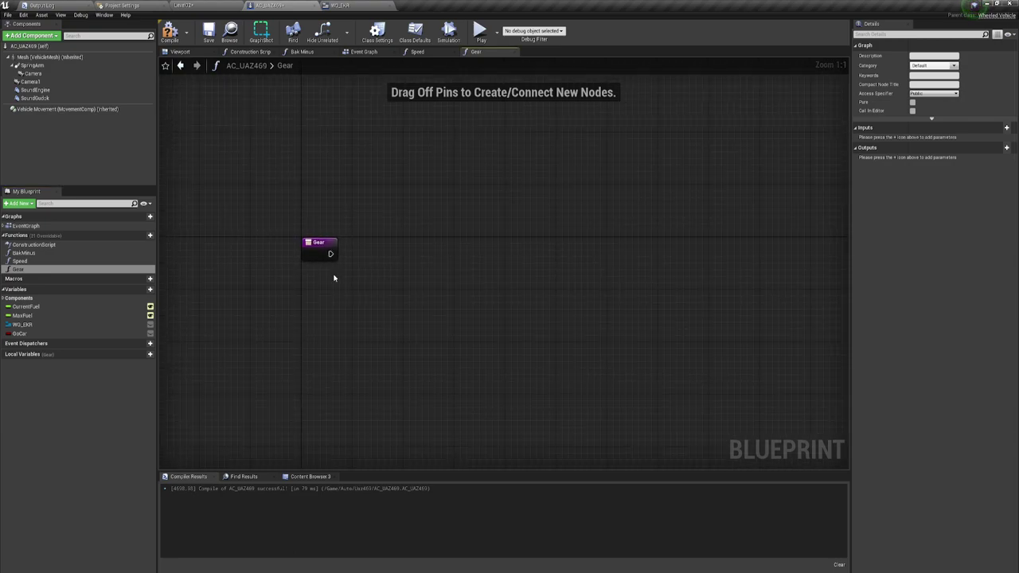
right_click_drag(345, 275, 280, 225)
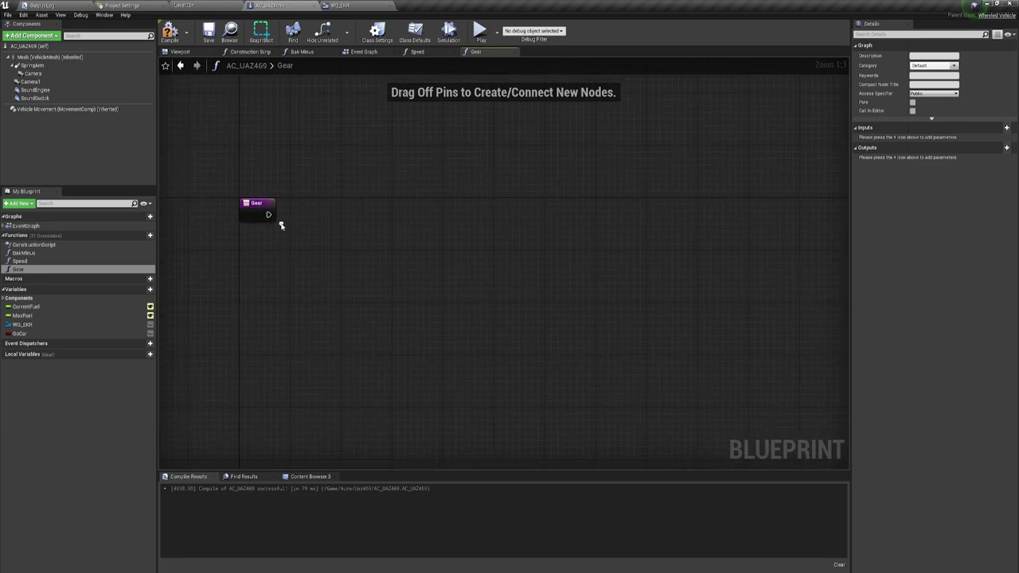
left_click_drag(267, 214, 366, 182)
left_click(305, 233)
mouse_move(32, 324)
left_mouse_down()
mouse_move(568, 246)
mouse_move(633, 224)
left_mouse_up()
Add a WG Gear call wired to WG EKR with Name Gear set to R
type("wg")
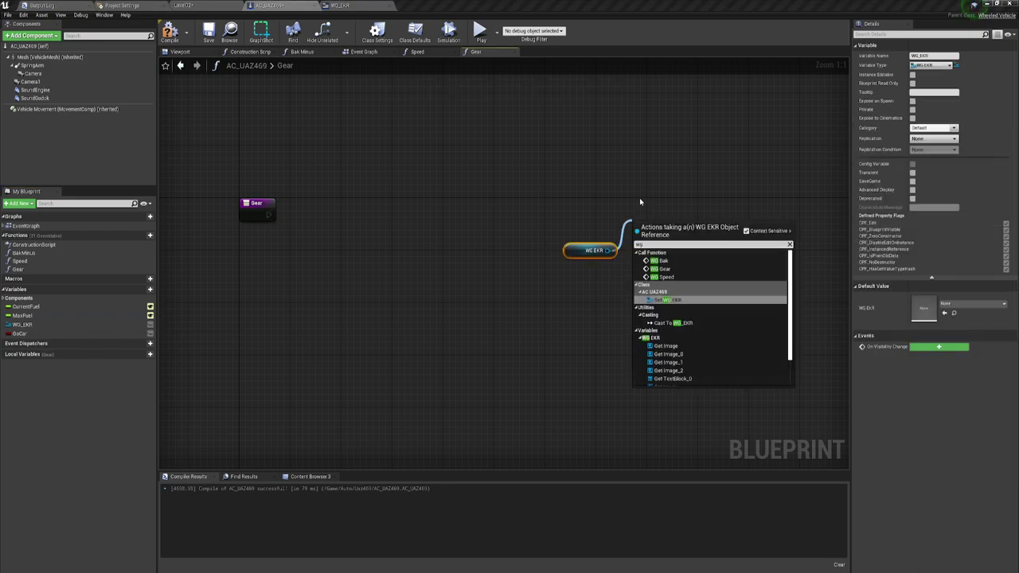
left_click(664, 270)
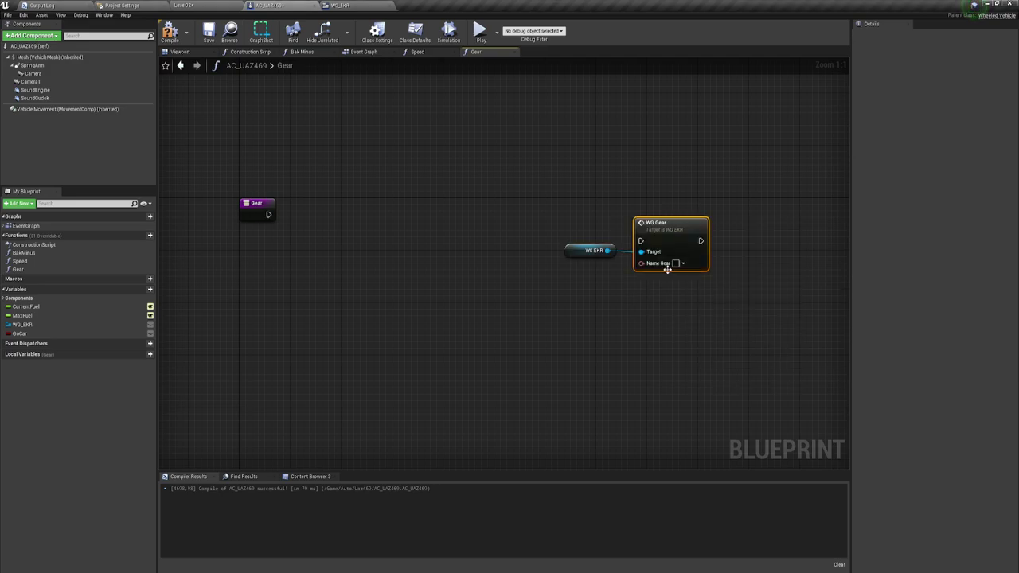
mouse_move(666, 228)
left_mouse_down()
mouse_move(675, 156)
mouse_move(675, 182)
left_mouse_up()
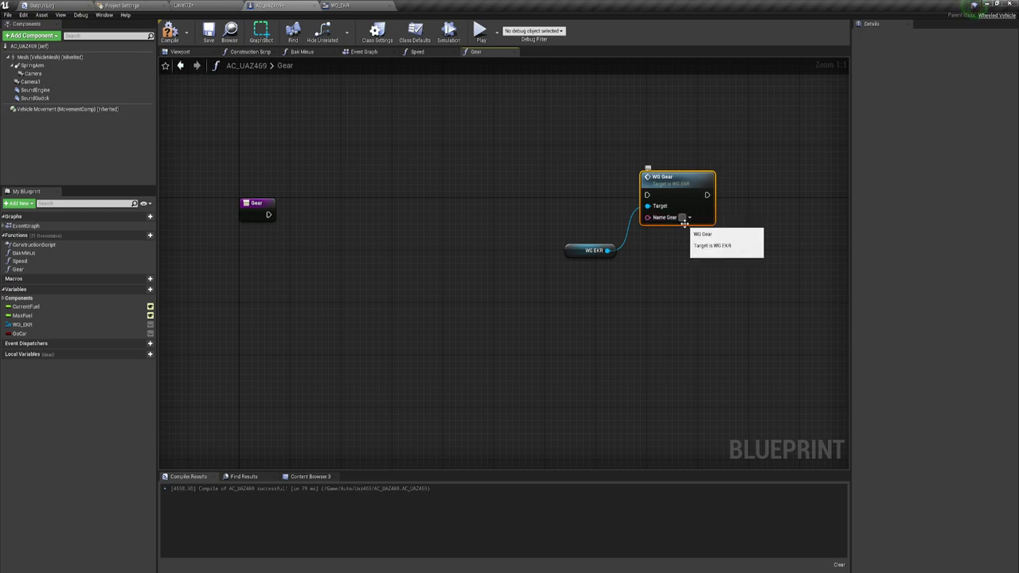
left_click(682, 218)
type("R")
Duplicate the WG Gear node twice and stack the copies with WG EKR beside them
left_click_drag(668, 249, 696, 154)
key("ctrl+c")
key("ctrl+v")
left_click_drag(676, 278, 690, 347)
key("ctrl+v")
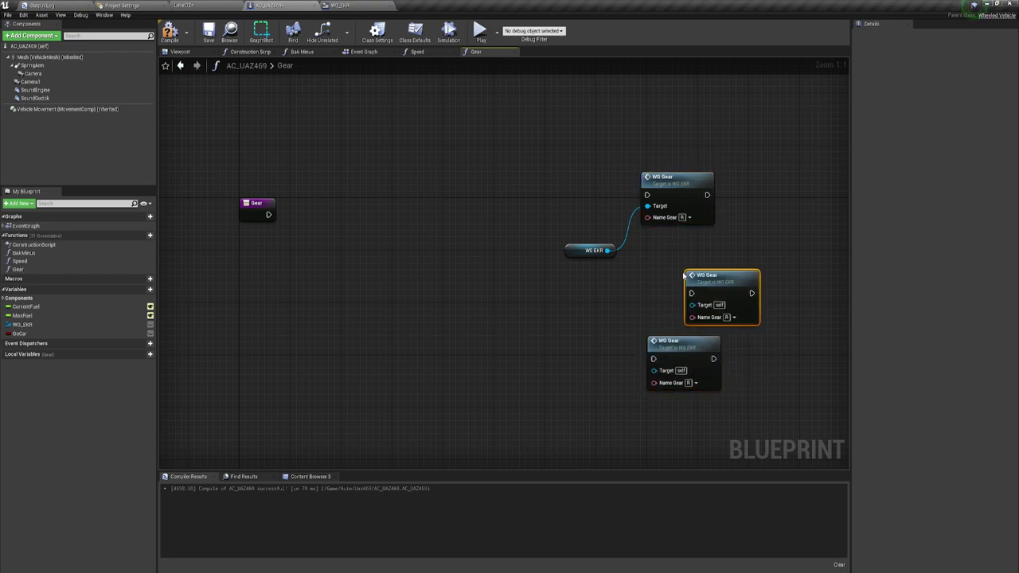
left_click_drag(721, 283, 680, 112)
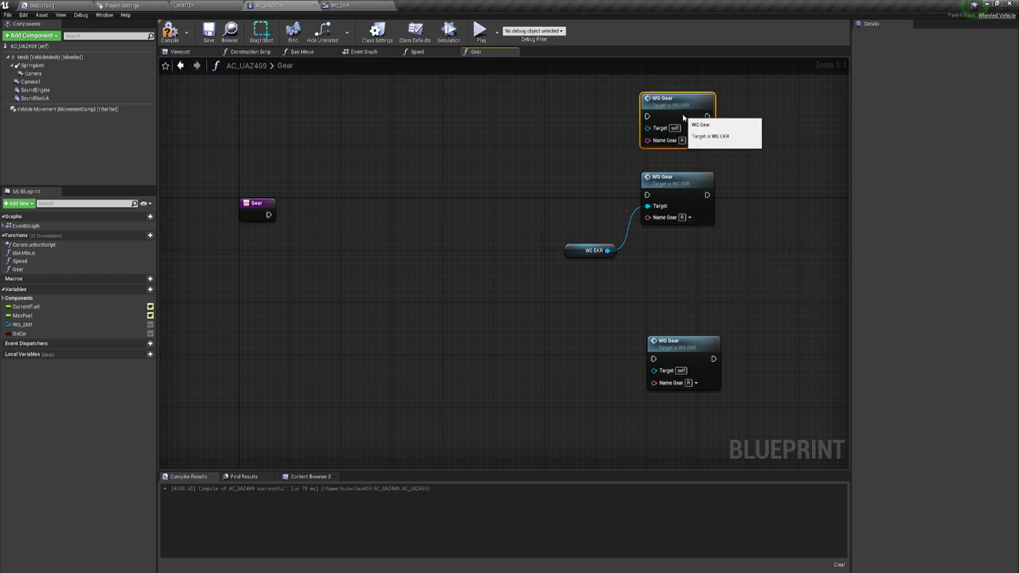
left_click_drag(661, 212, 667, 265)
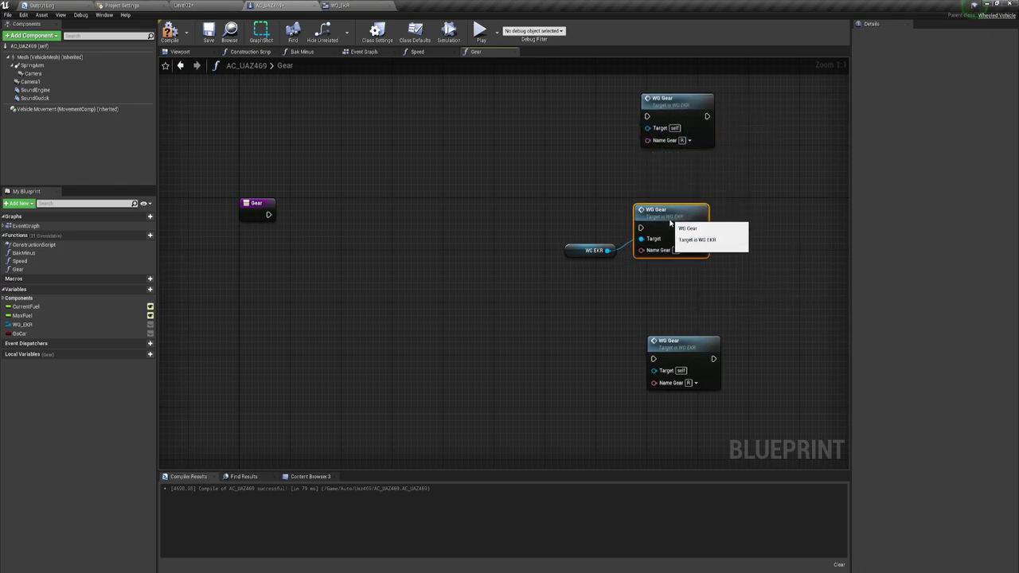
mouse_move(573, 249)
left_mouse_down()
mouse_move(574, 263)
mouse_move(653, 258)
left_mouse_up()
Set the bottom WG Gear copy's Name Gear to N
left_click(695, 383)
left_click(696, 383)
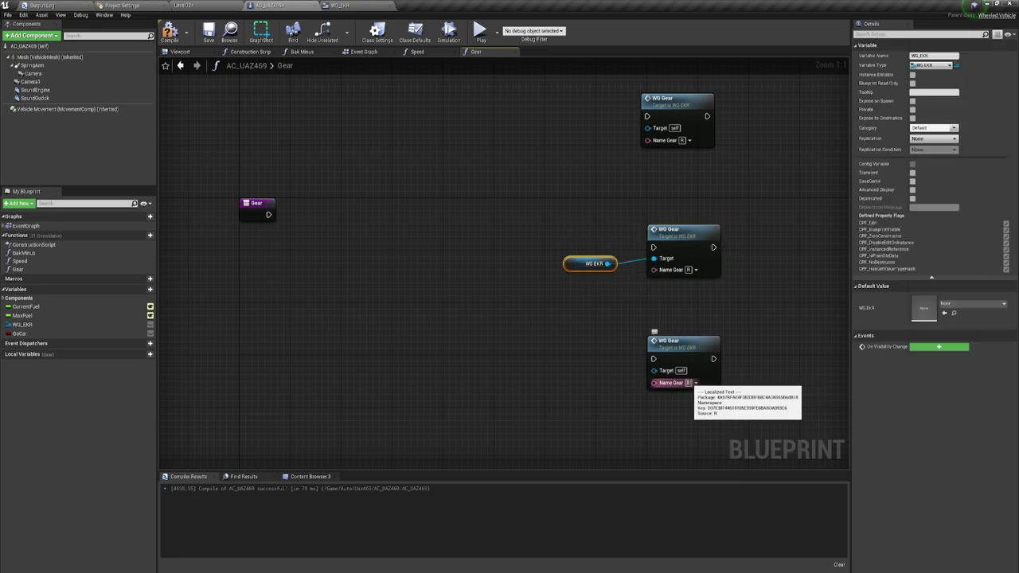
left_click(688, 384)
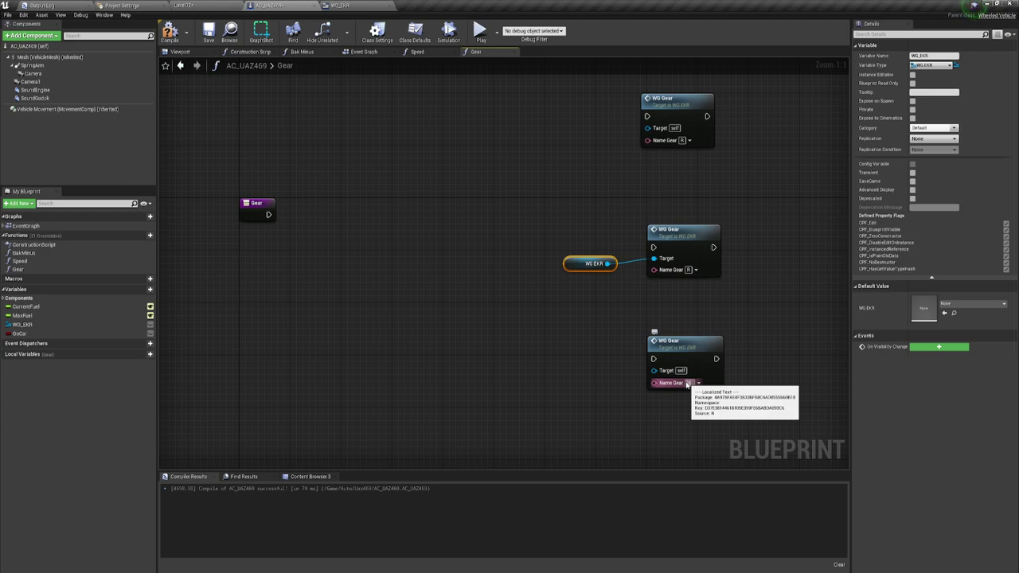
type("N")
left_click(786, 296)
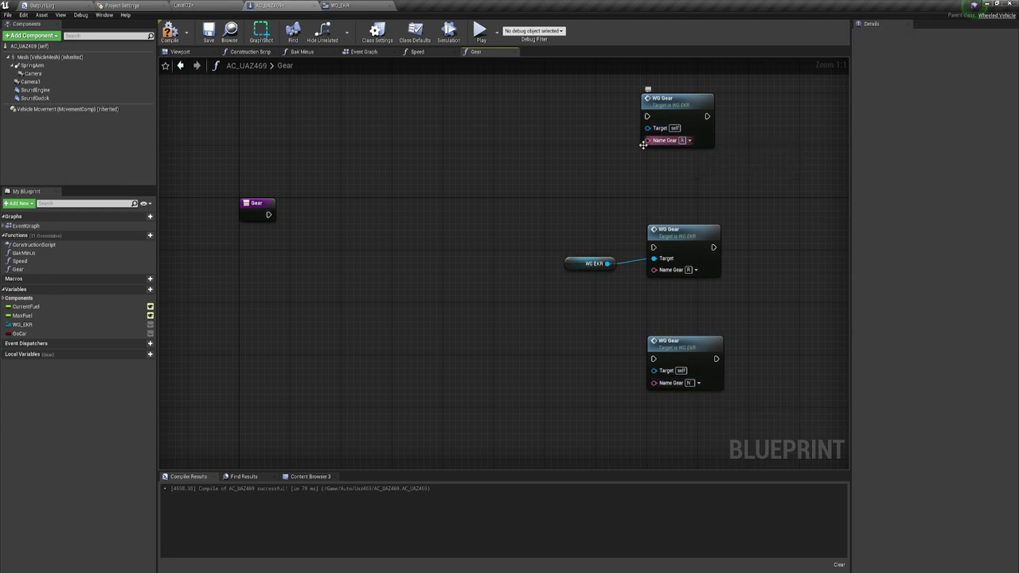
Place a Vehicle Movement reference in the Gear graph
left_click_drag(643, 144, 596, 186)
left_click(529, 171)
right_click_drag(571, 161, 595, 169)
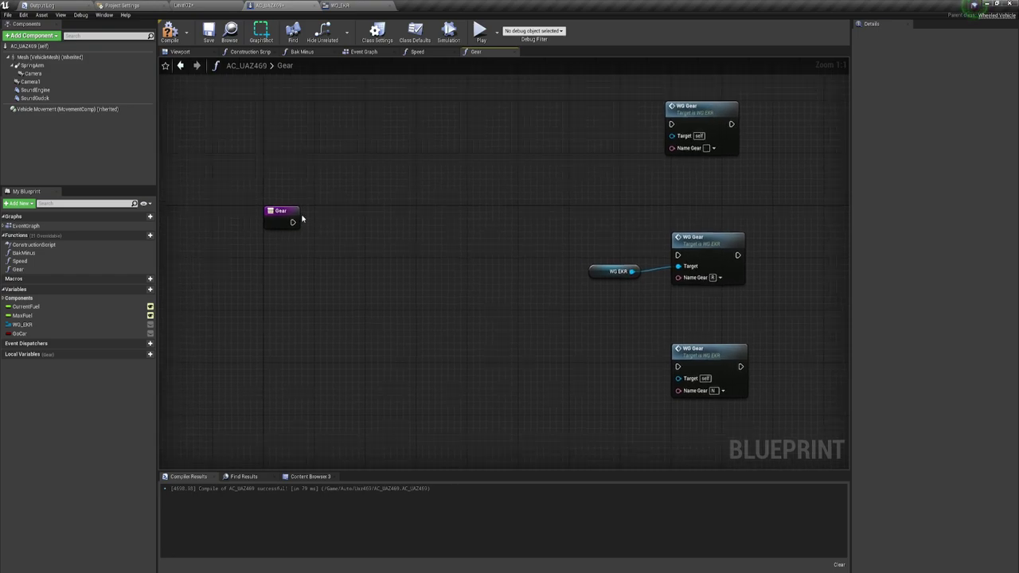
mouse_move(63, 109)
left_mouse_down()
mouse_move(261, 271)
mouse_move(263, 312)
left_mouse_up()
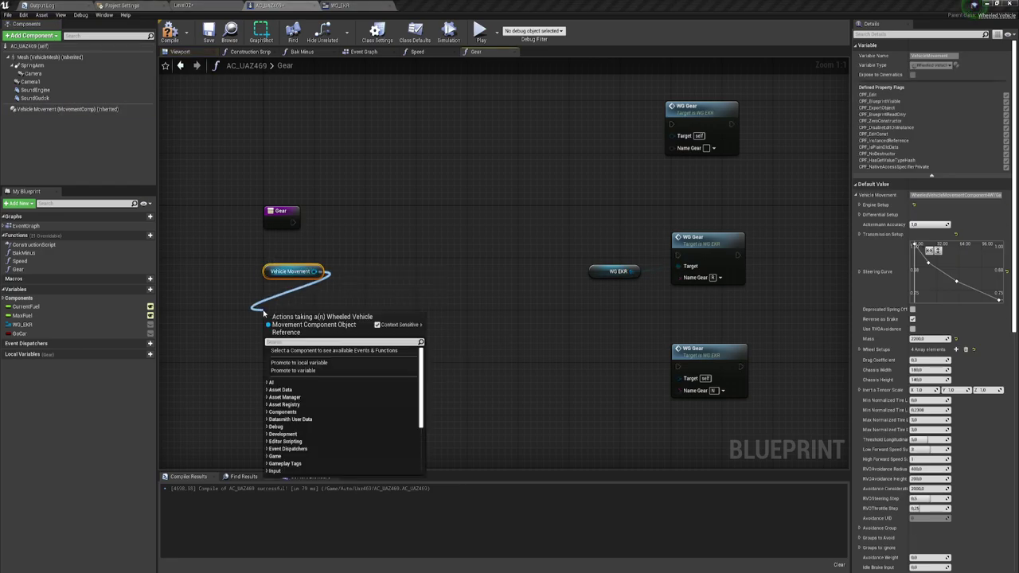
Add Get Current Gear and Get Forward Speed nodes from Vehicle Movement
type("get c")
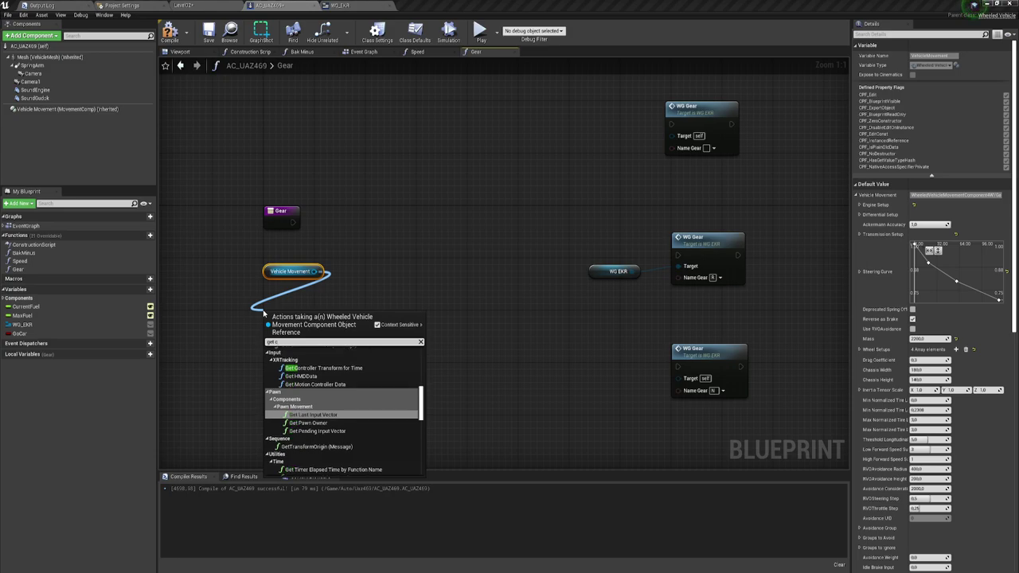
type("u")
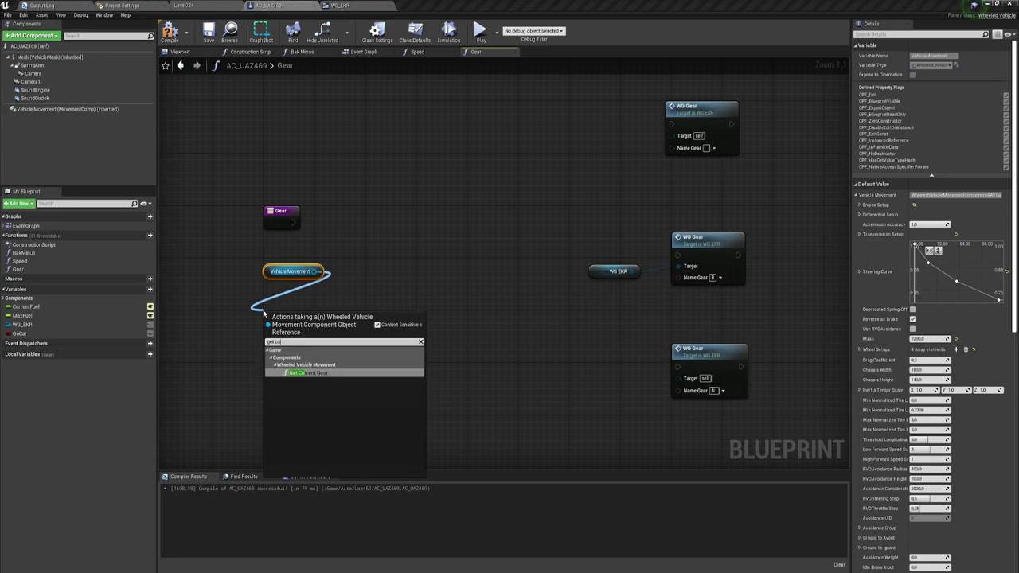
key("Return")
mouse_move(317, 322)
left_mouse_down()
mouse_move(311, 296)
mouse_move(233, 331)
left_mouse_up()
type("get")
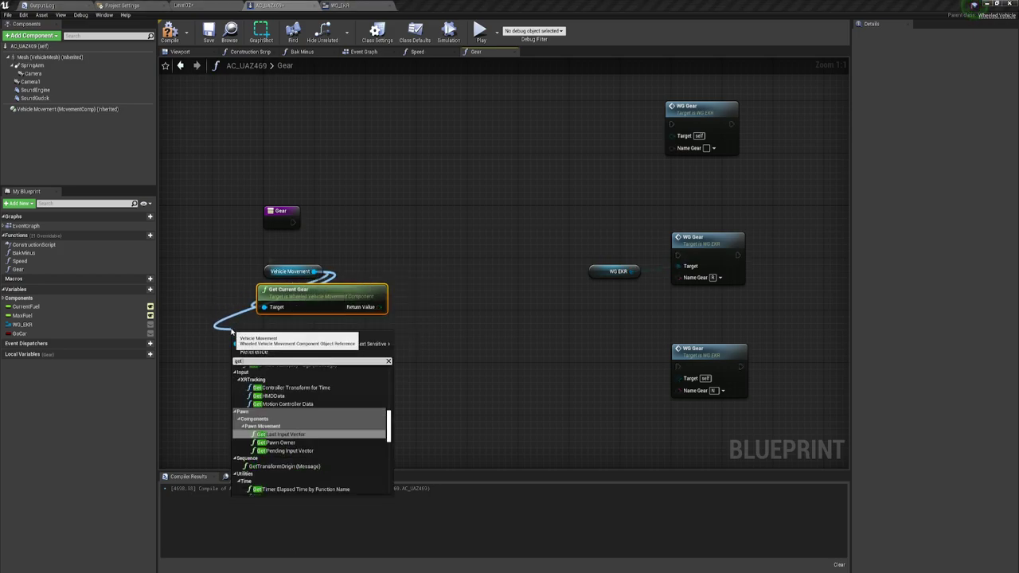
type(" f")
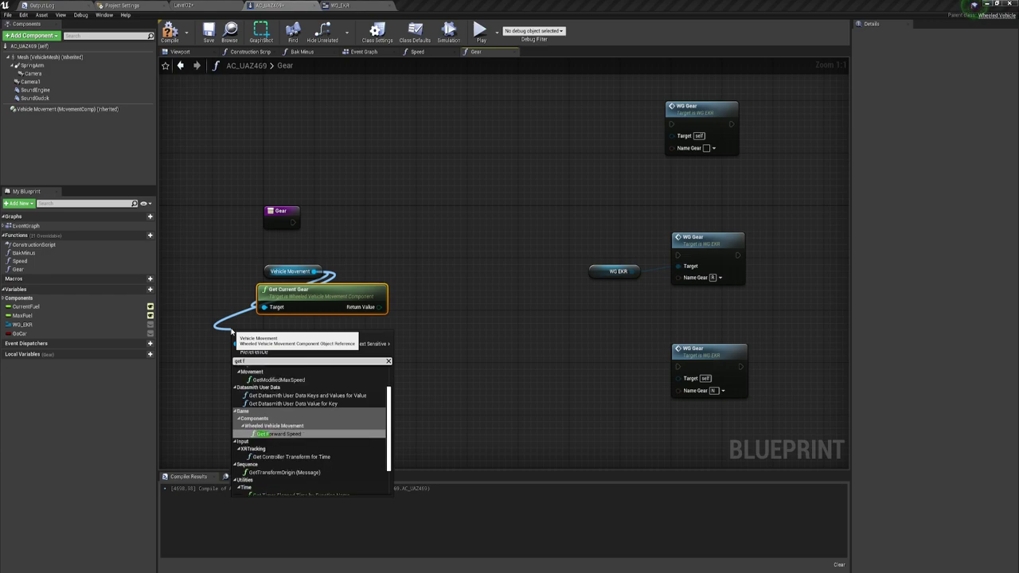
type("o")
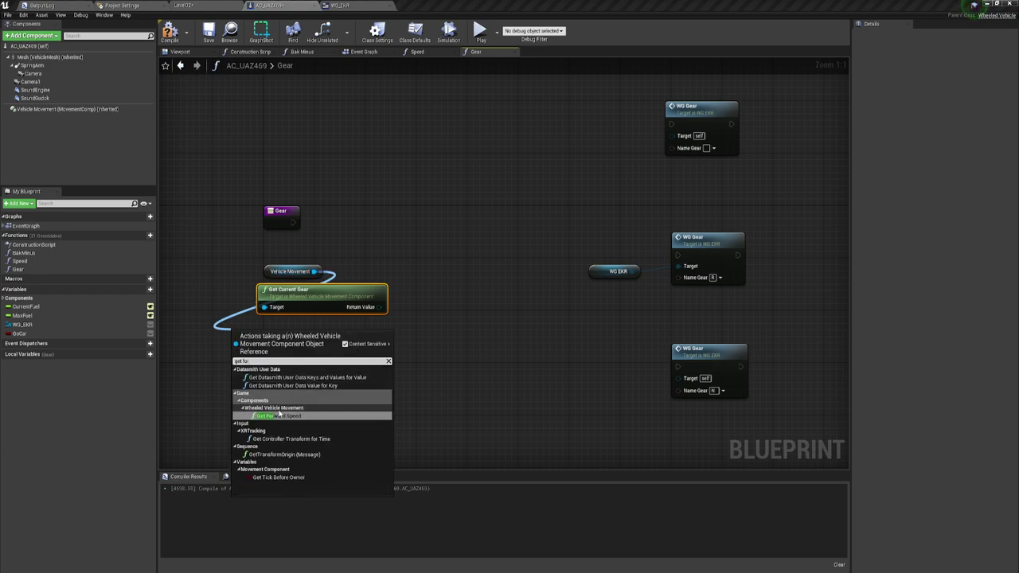
left_click(279, 416)
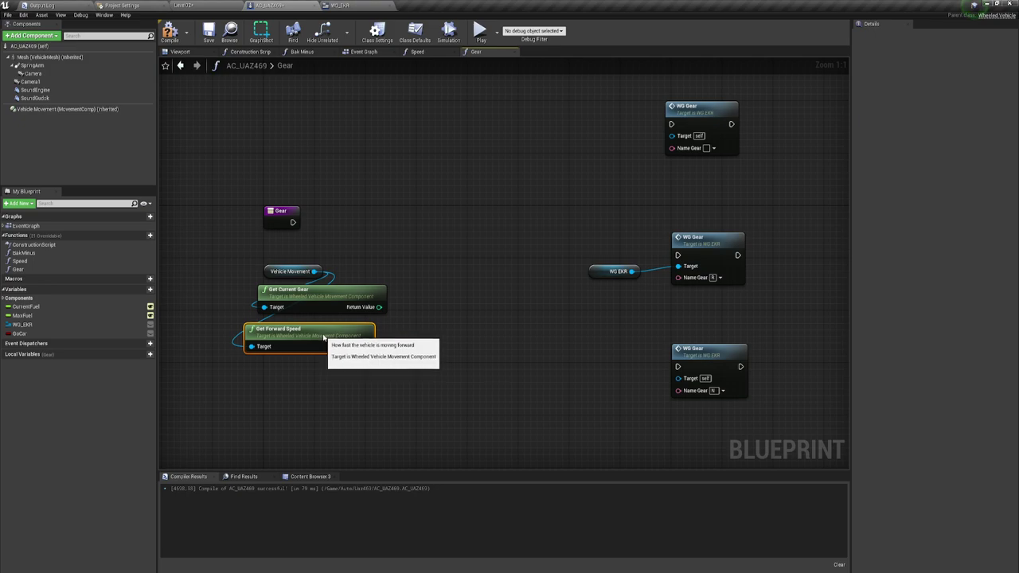
left_click_drag(309, 342, 328, 336)
right_click_drag(427, 350, 446, 357)
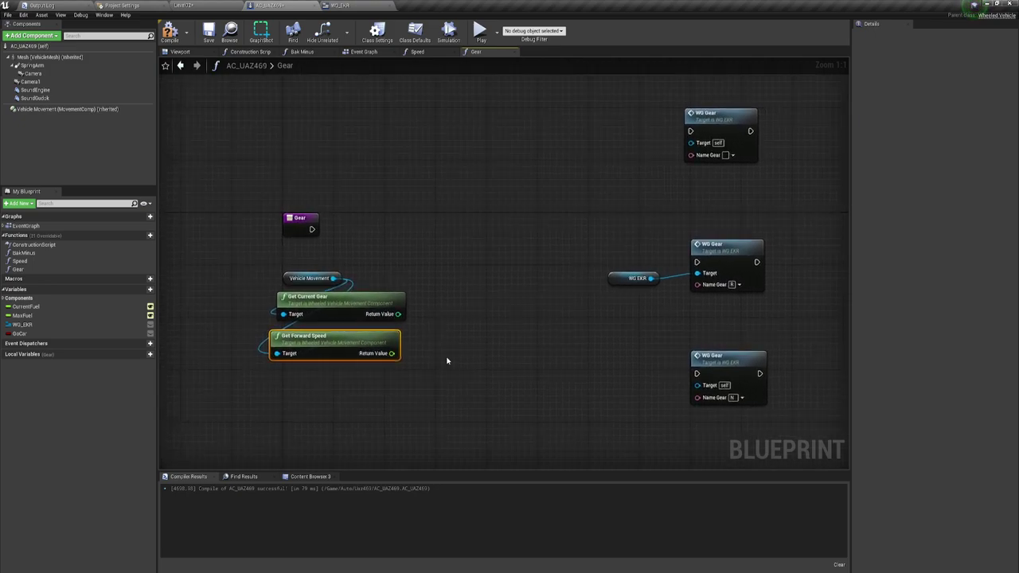
Add an integer greater-than check comparing the current gear against 0
left_click_drag(398, 313, 419, 251)
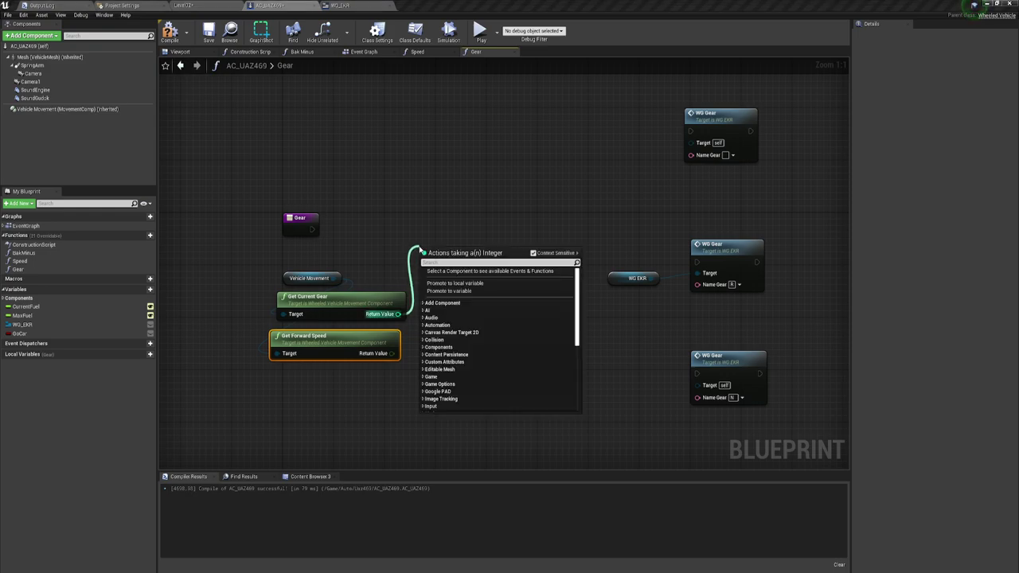
type("-")
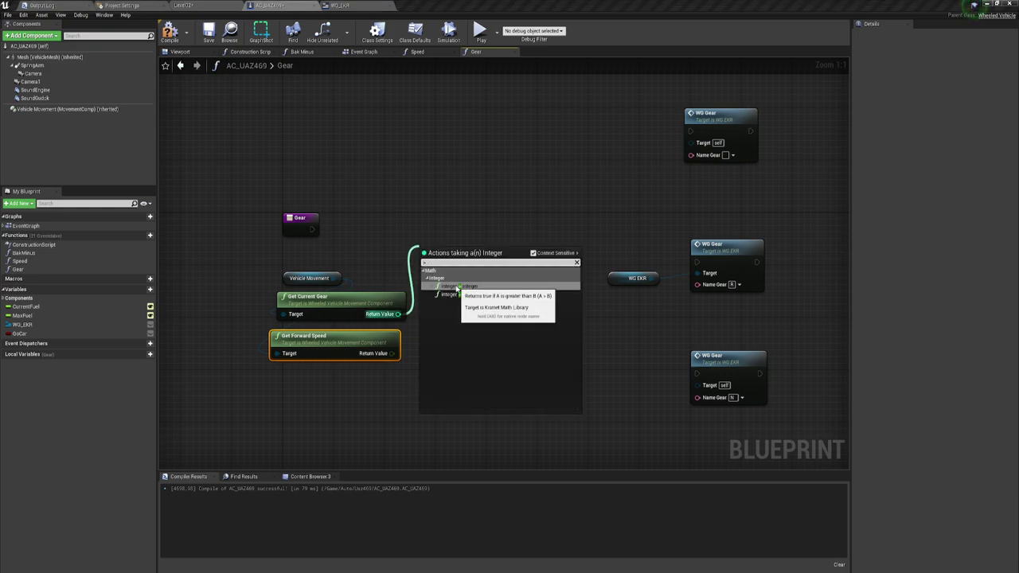
left_click(456, 287)
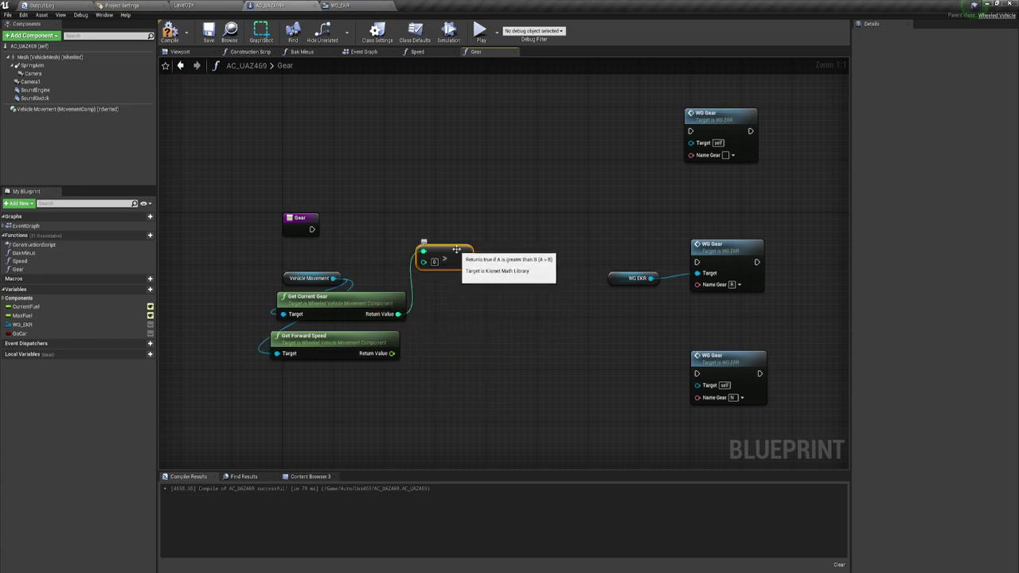
right_click_drag(477, 286, 455, 283)
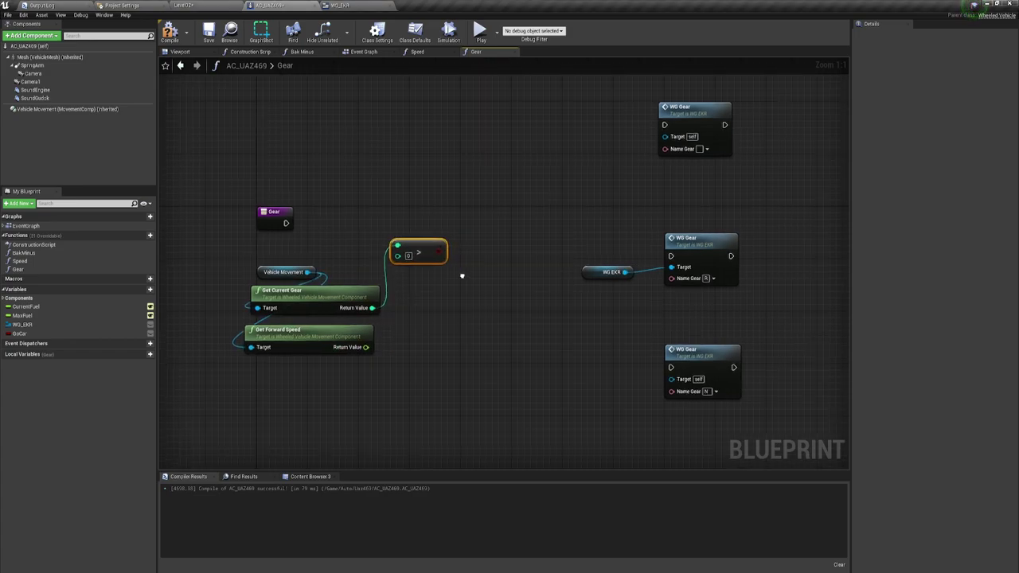
Add a Branch after the Gear entry, its True path calling the top WG Gear
left_click(456, 201)
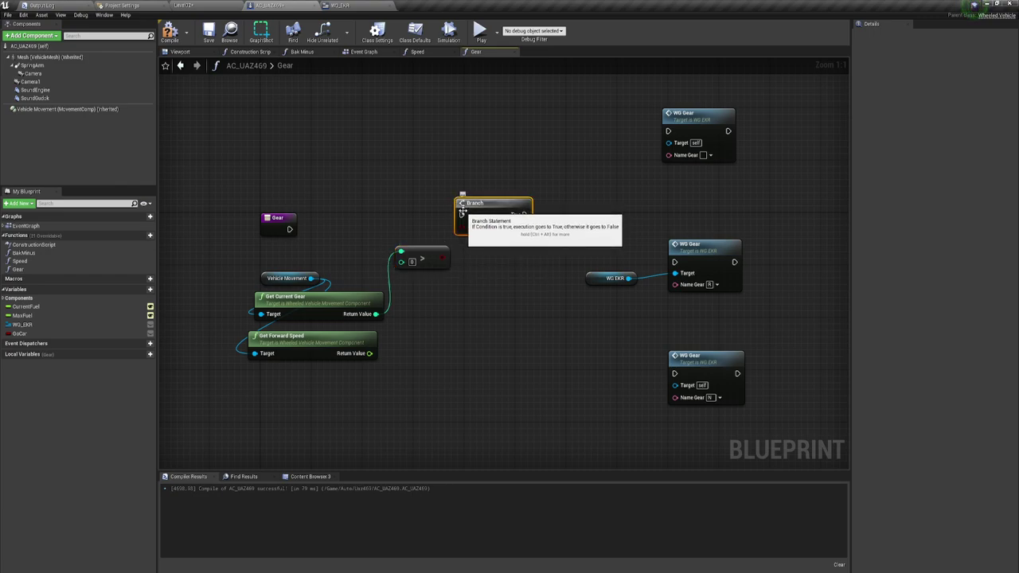
mouse_move(461, 214)
left_mouse_down()
mouse_move(289, 229)
mouse_move(277, 205)
left_mouse_up()
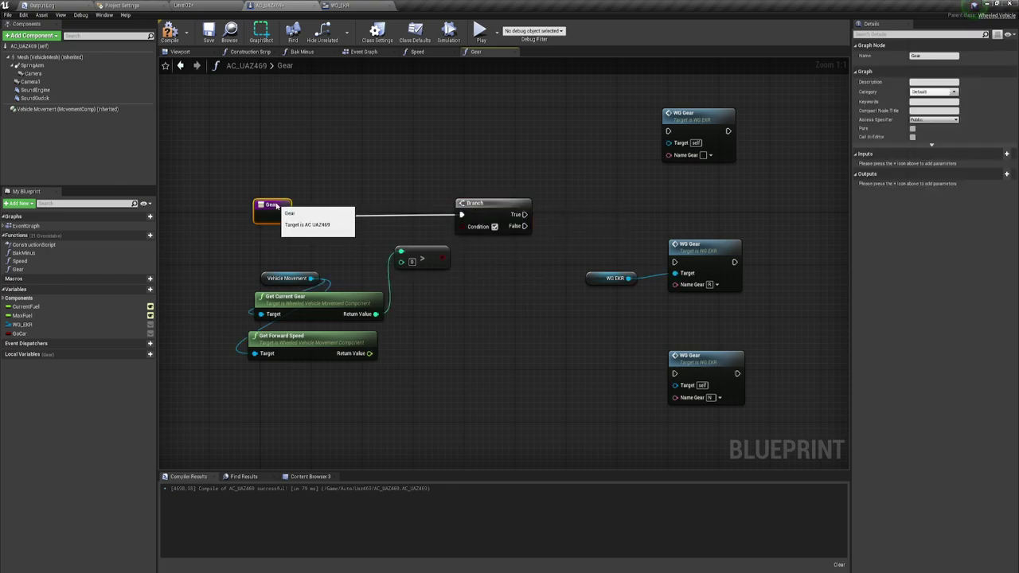
right_click_drag(566, 215, 513, 215)
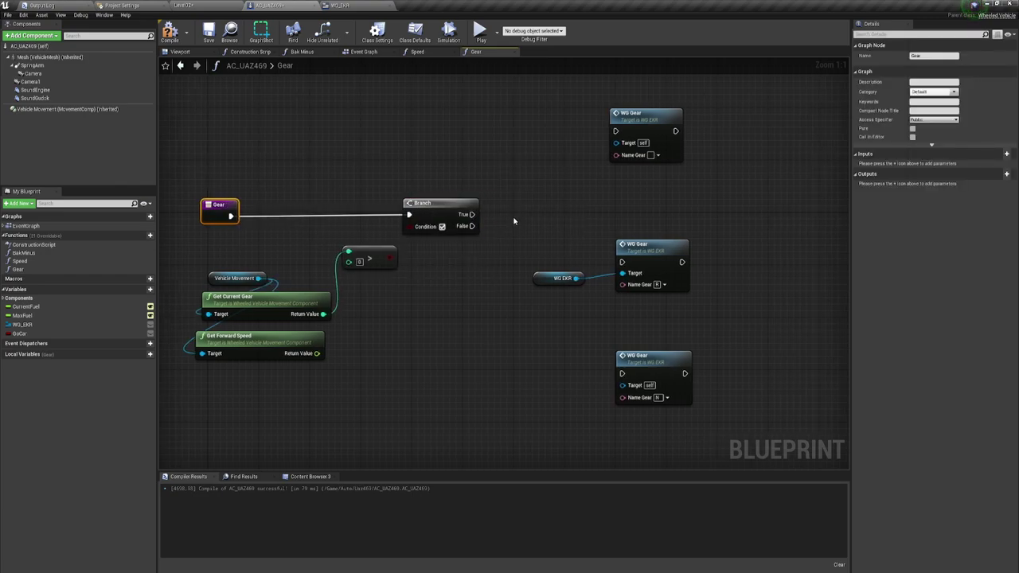
left_click_drag(472, 214, 615, 131)
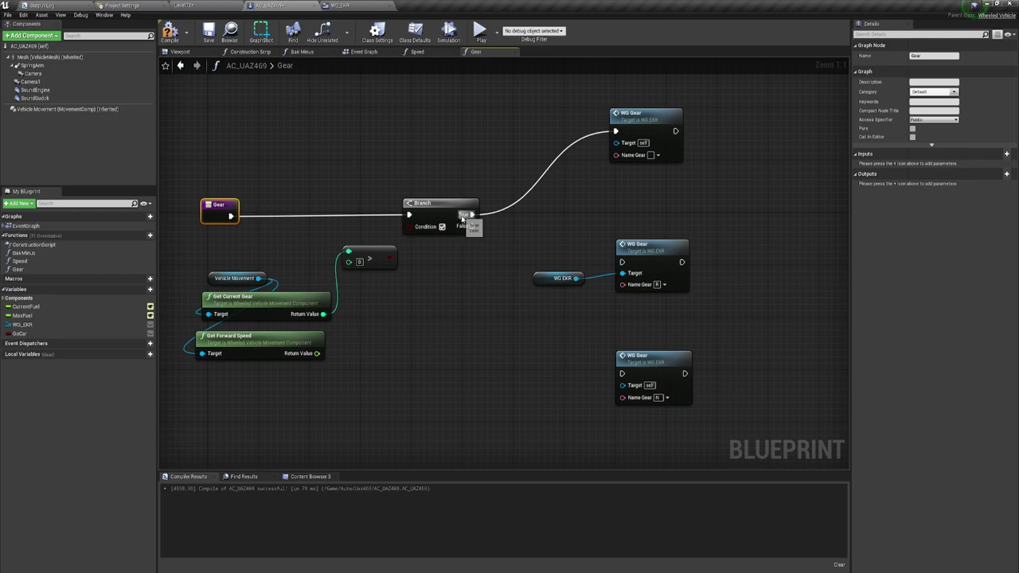
Feed Get Current Gear into the top Name Gear through an automatic ToText conversion
right_click_drag(454, 240, 435, 201)
left_click_drag(304, 274, 596, 115)
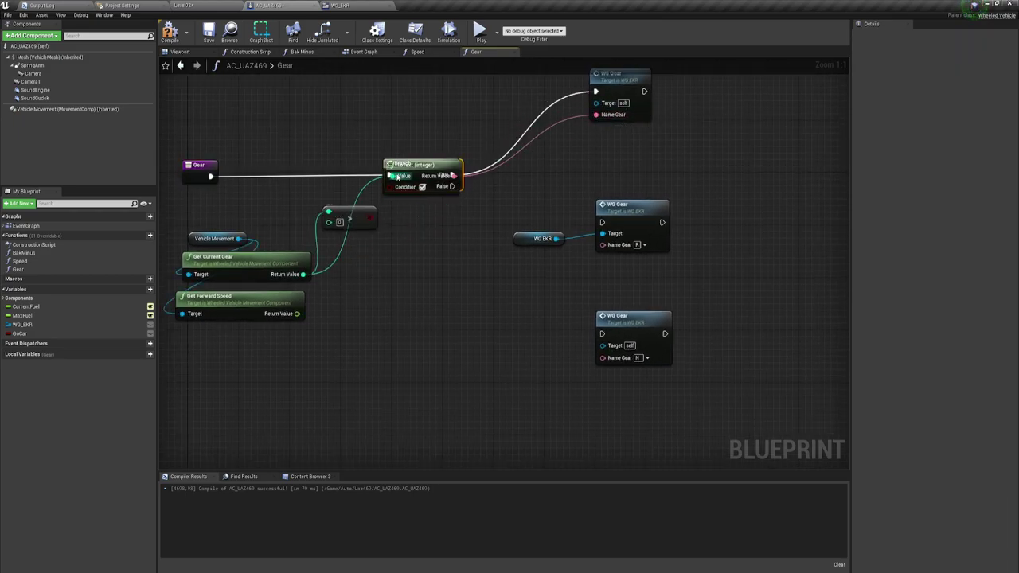
left_click_drag(438, 165, 484, 96)
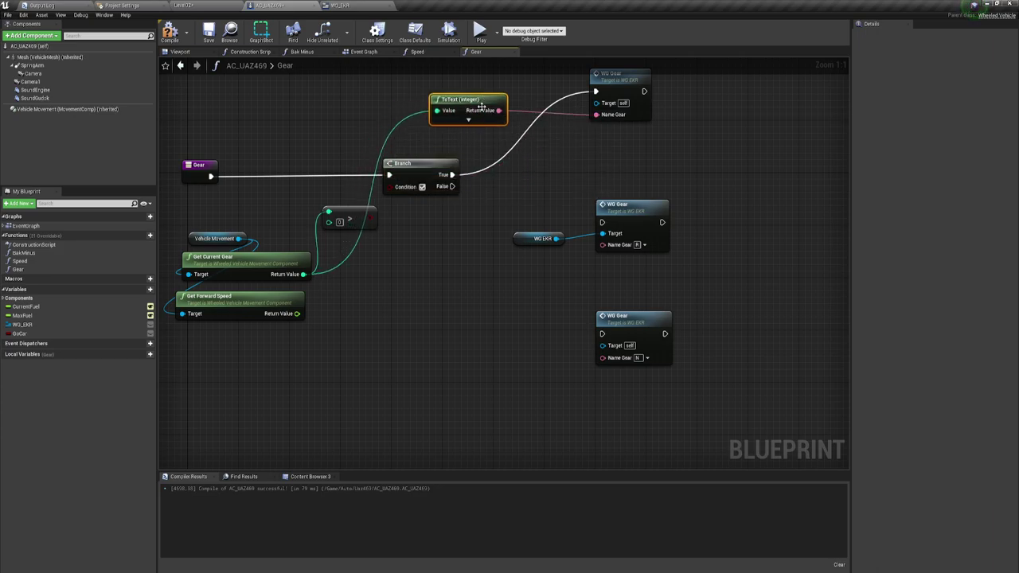
right_click_drag(497, 191, 525, 207)
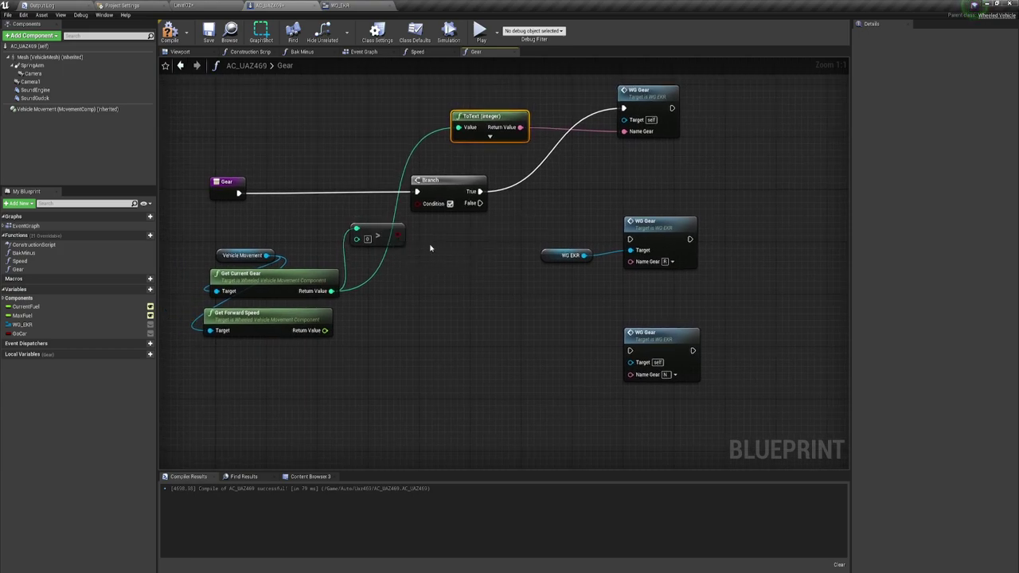
right_click_drag(432, 248, 471, 253)
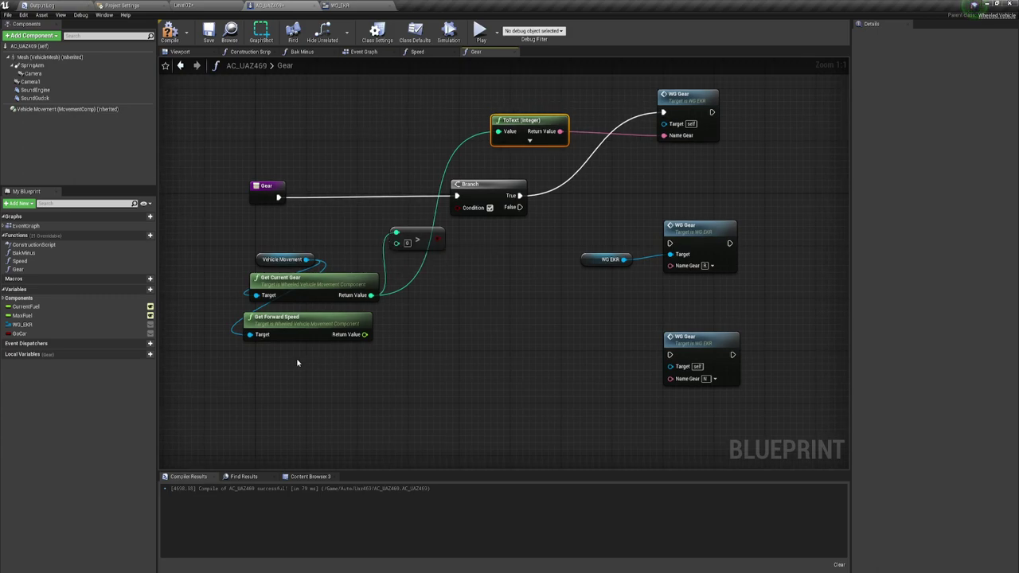
left_click(350, 325)
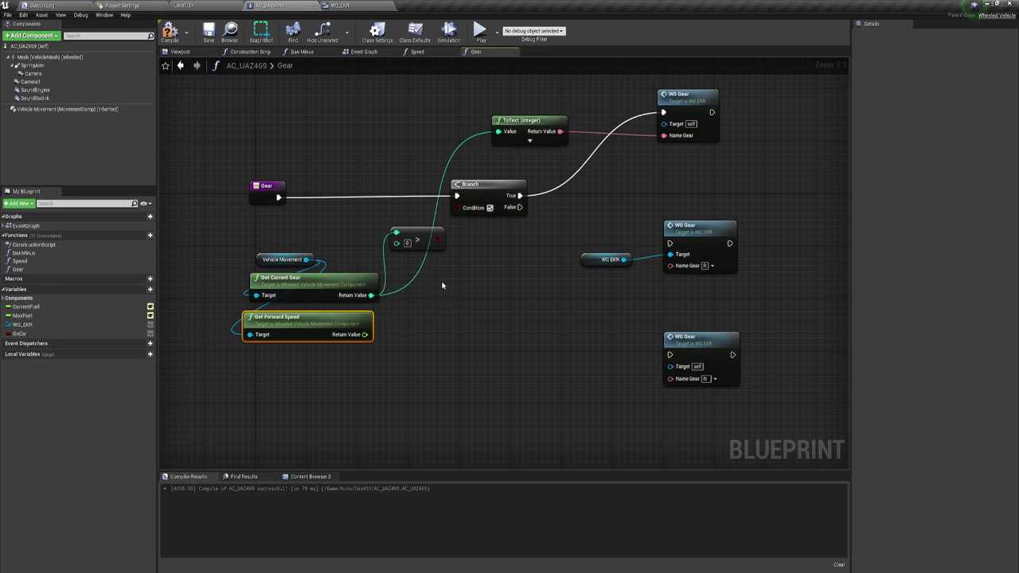
Add a float greater-than check comparing forward speed against 0.0, below the gear comparison
mouse_move(443, 285)
right_mouse_down()
mouse_move(430, 268)
mouse_move(465, 249)
right_mouse_up()
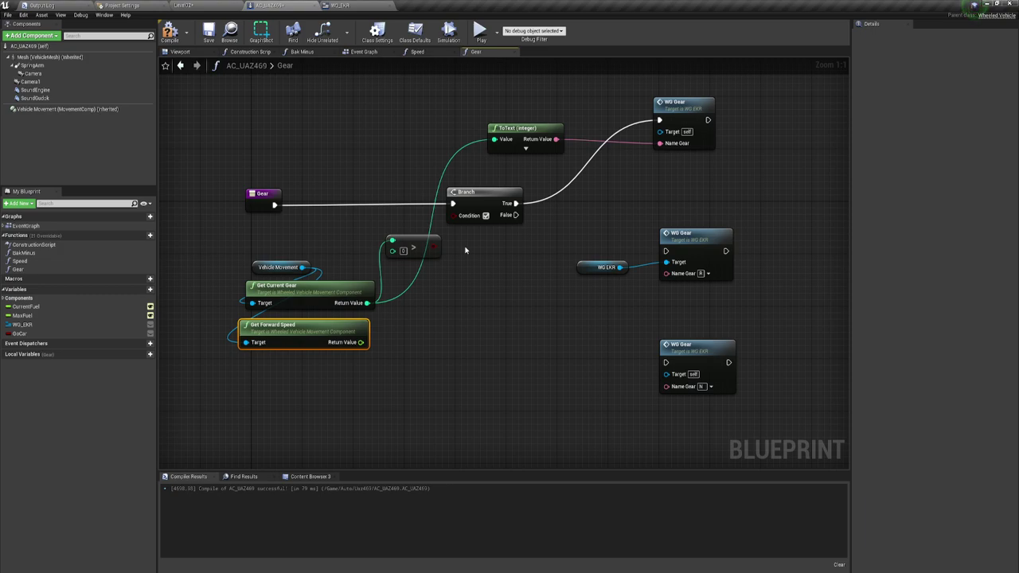
right_click_drag(466, 251, 472, 242)
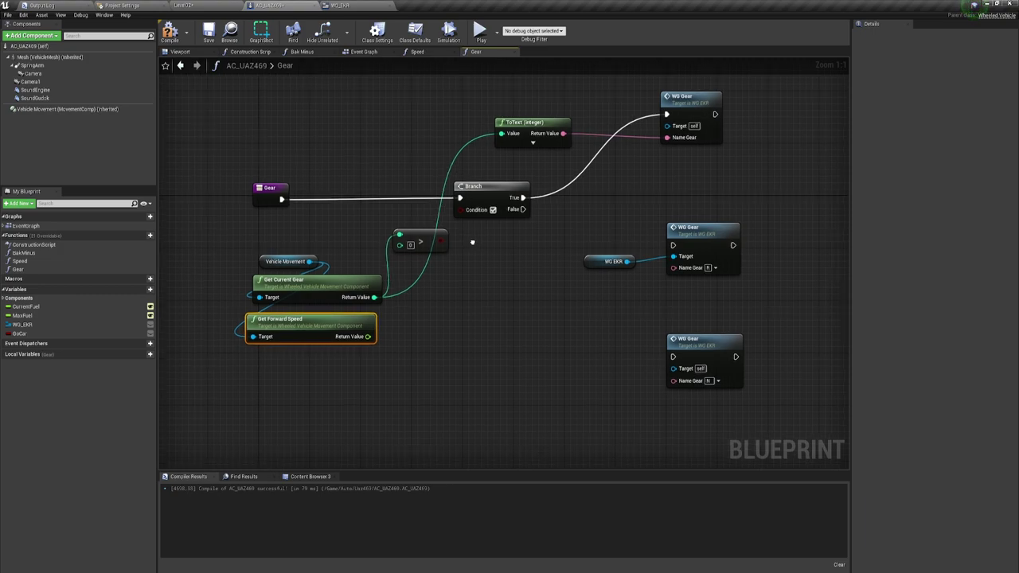
left_click_drag(356, 213, 465, 267)
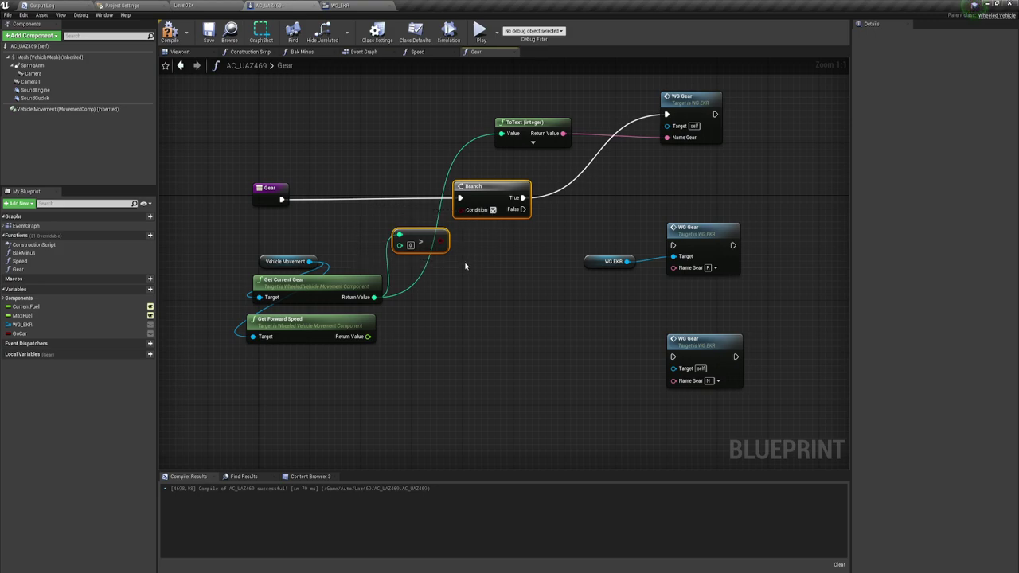
left_click_drag(628, 152, 774, 130)
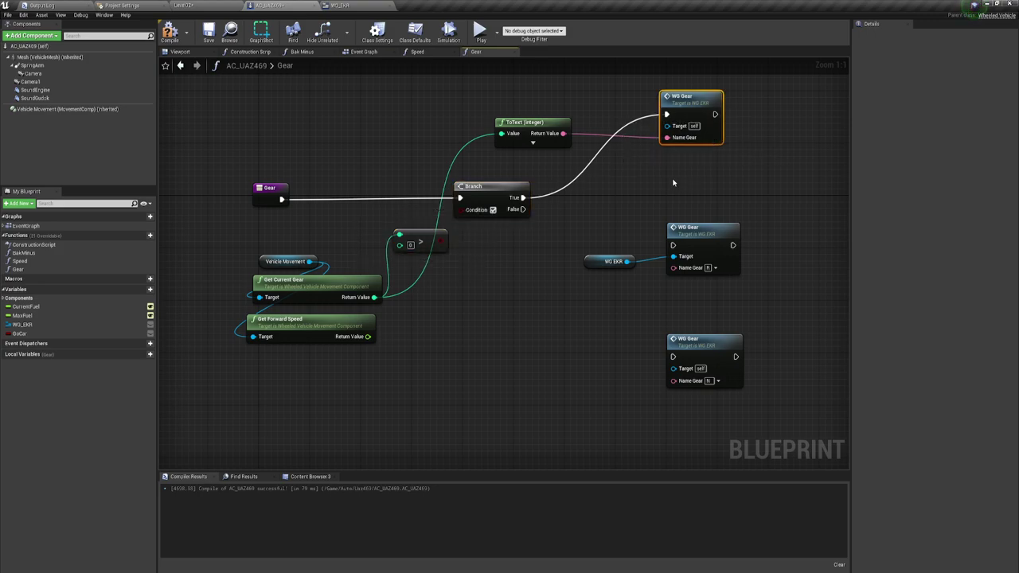
right_click_drag(512, 231, 485, 246)
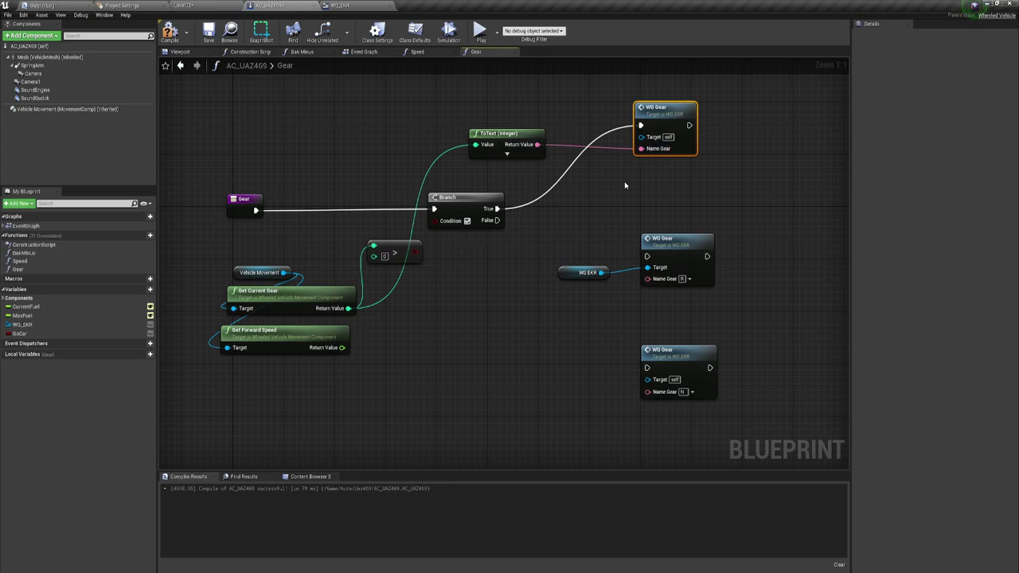
right_click_drag(497, 259, 520, 257)
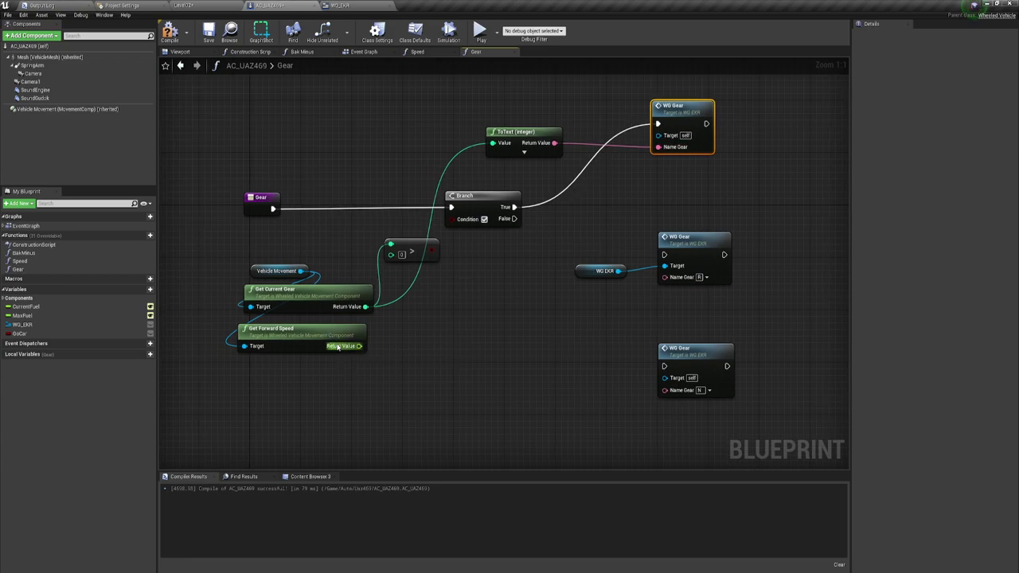
left_click_drag(294, 339, 301, 334)
left_click_drag(365, 340, 410, 332)
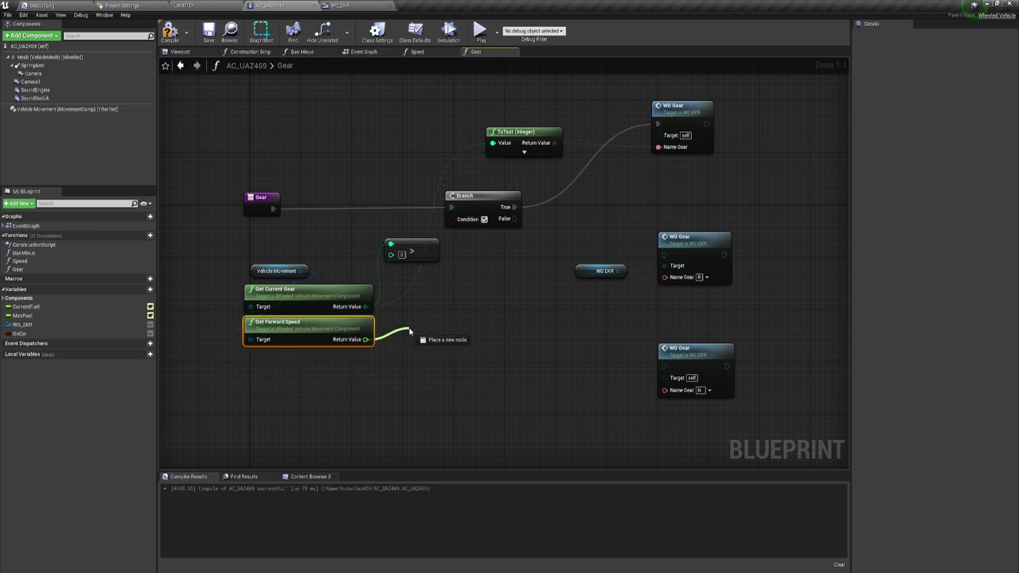
left_click_drag(410, 332, 411, 330)
type("+")
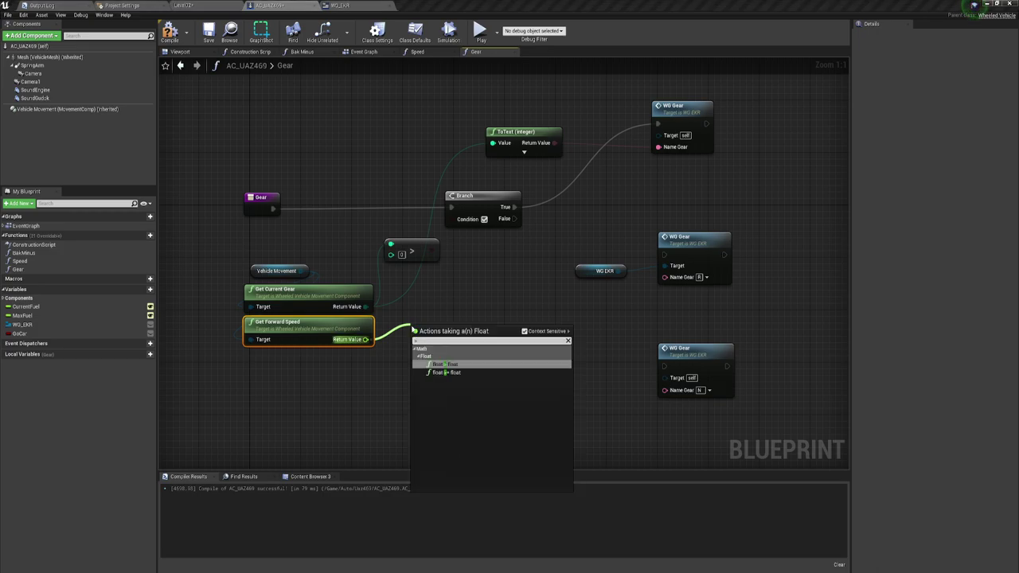
left_click(440, 364)
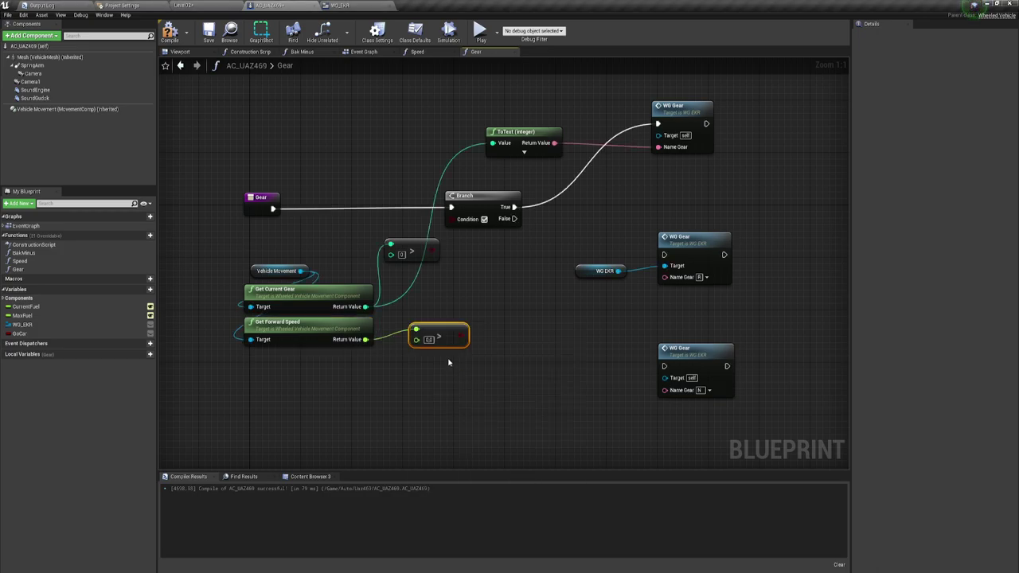
left_click_drag(442, 330, 428, 271)
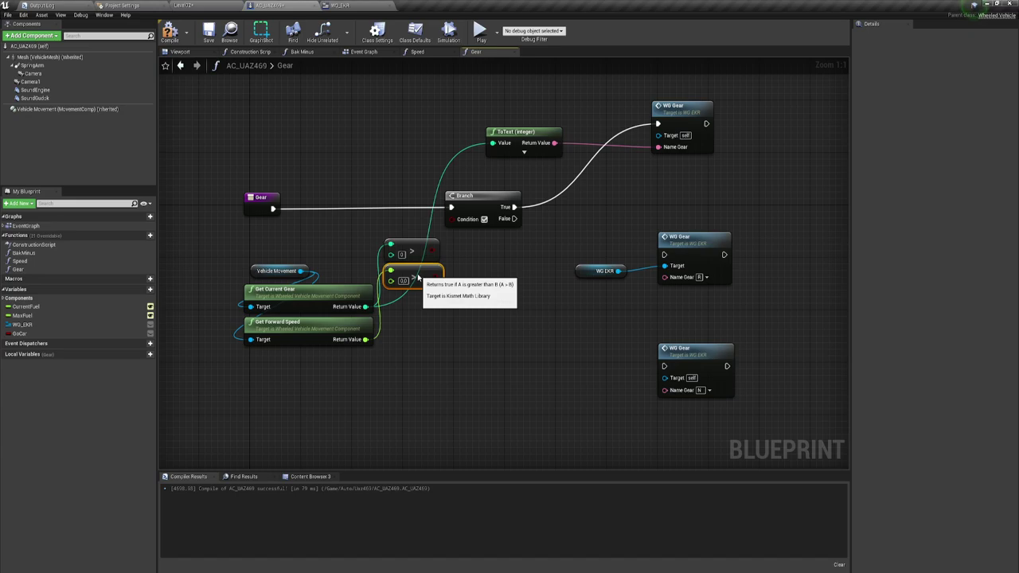
Add an AND Boolean node from the gear comparison and move the Branch to make room
left_click_drag(430, 251, 459, 258)
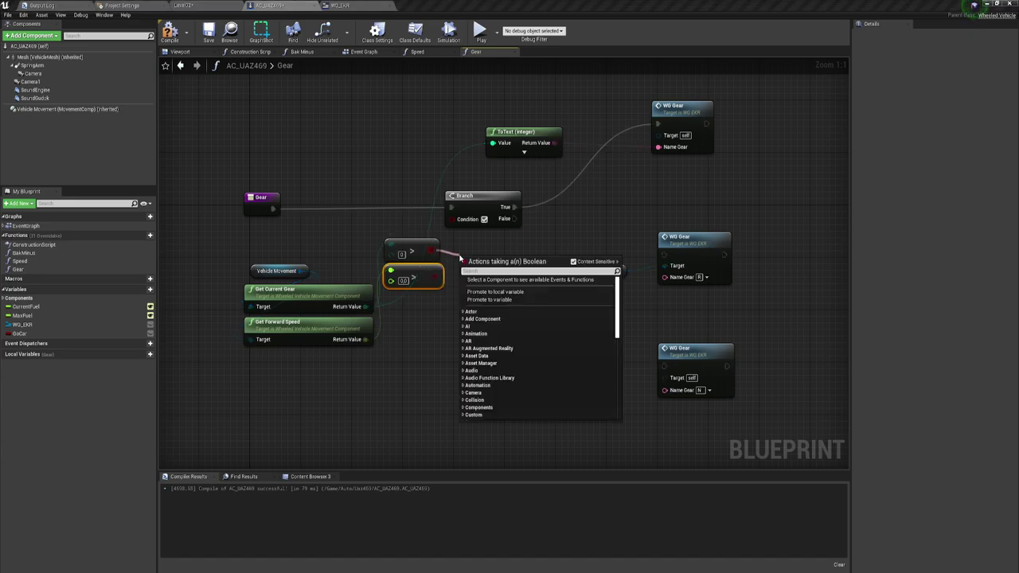
type("and")
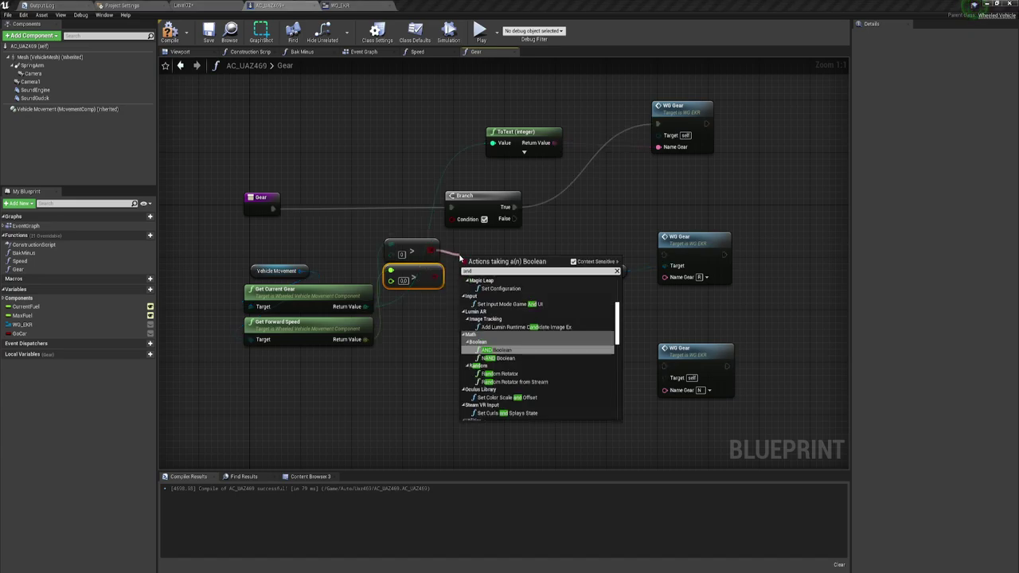
left_click(493, 350)
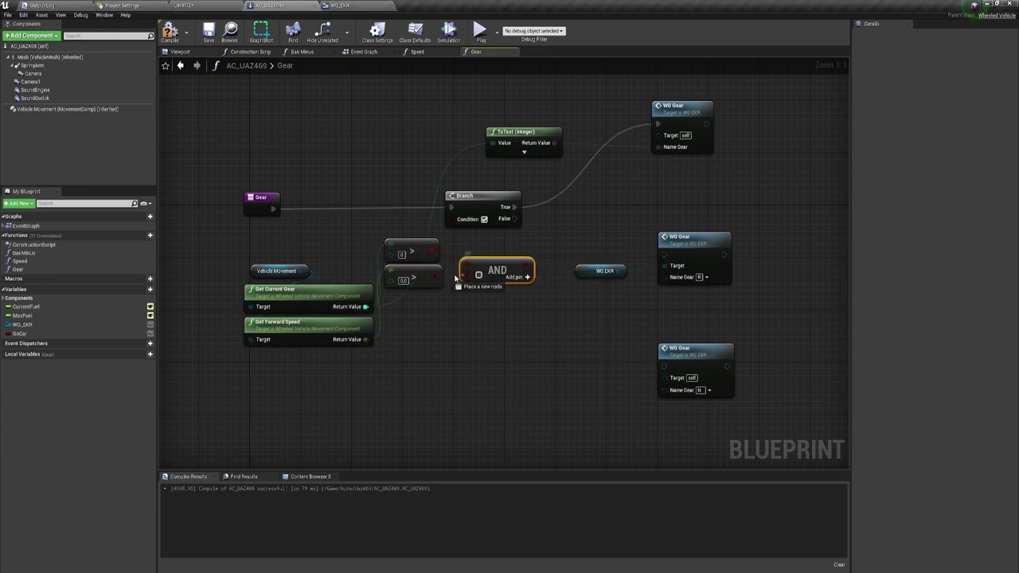
left_click_drag(472, 281, 452, 218)
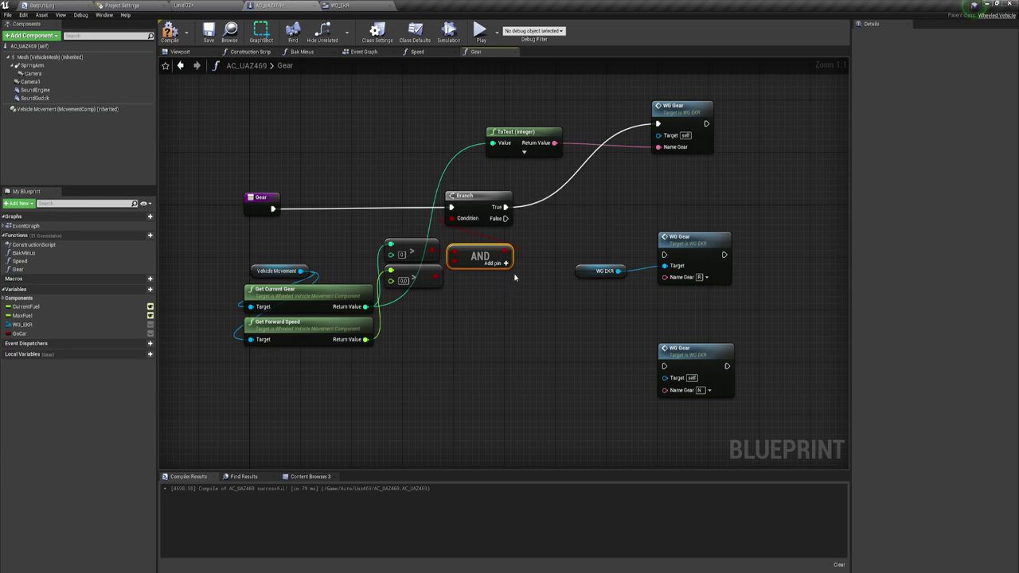
right_click_drag(559, 233, 438, 232)
left_click_drag(342, 194, 425, 195)
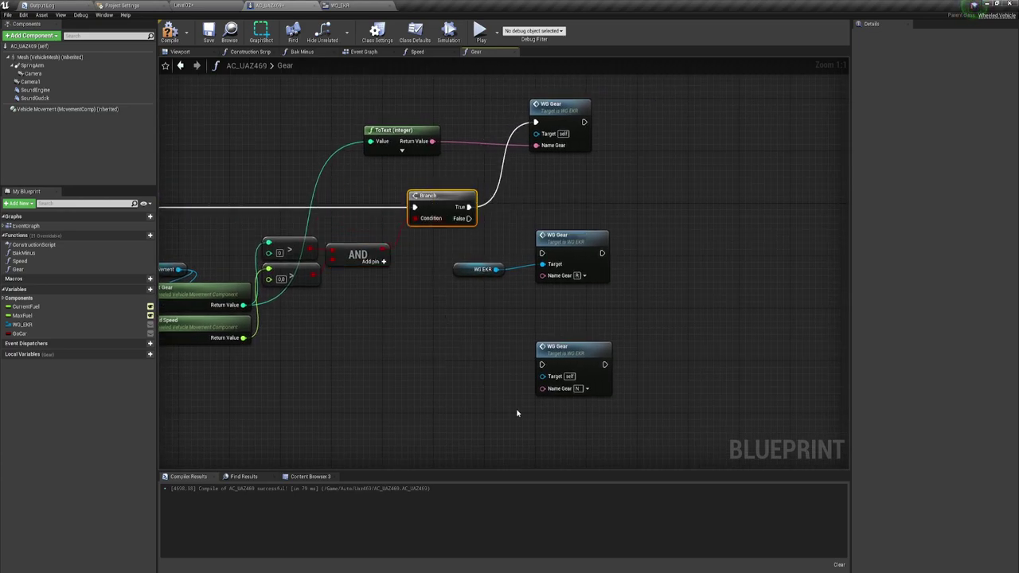
Shift WG EKR and the WG Gear nodes right, wiring WG EKR into the top and N Targets
left_click_drag(499, 411, 613, 73)
left_click_drag(575, 106, 649, 107)
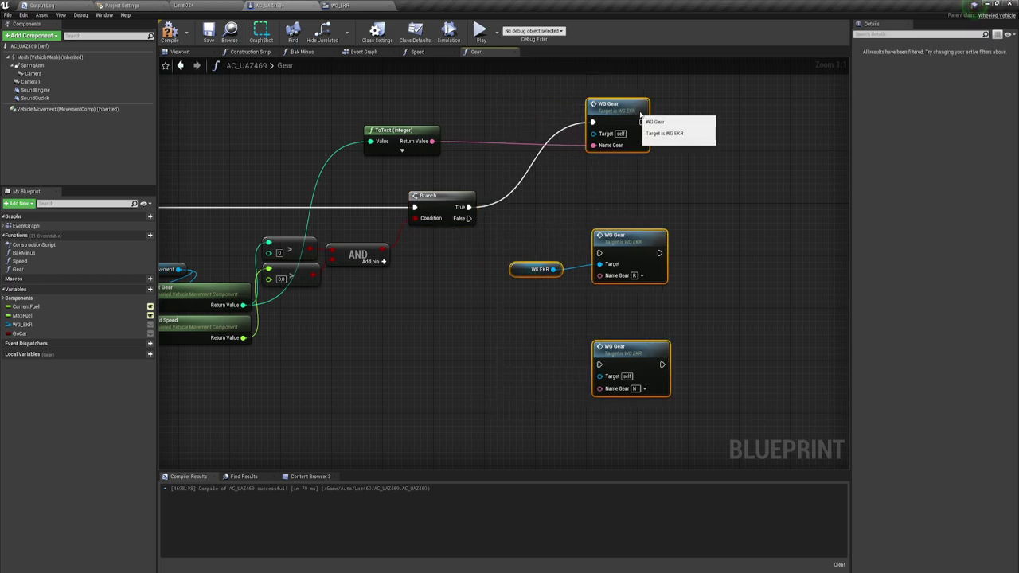
left_click_drag(573, 269, 612, 133)
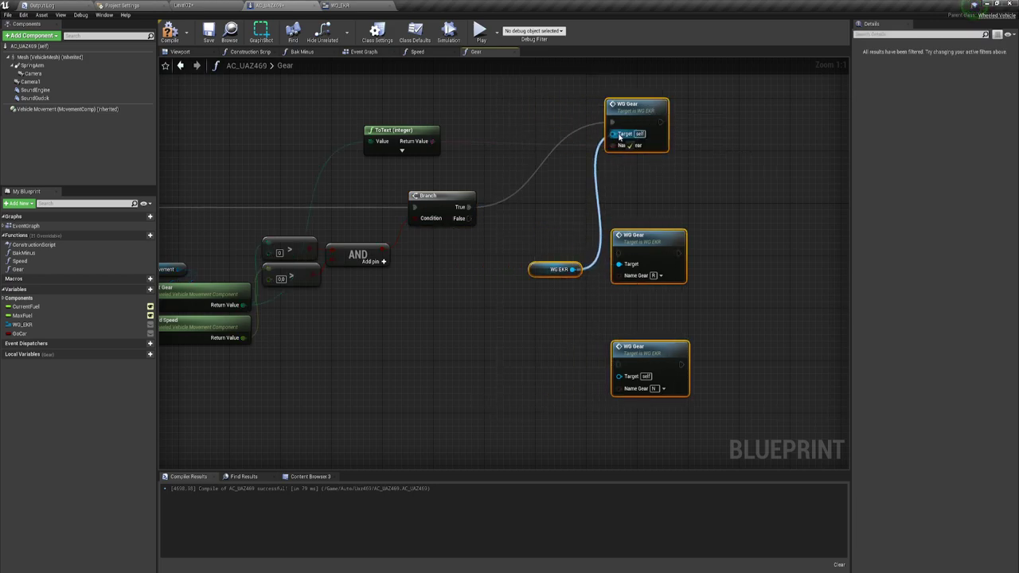
left_click_drag(571, 269, 618, 376)
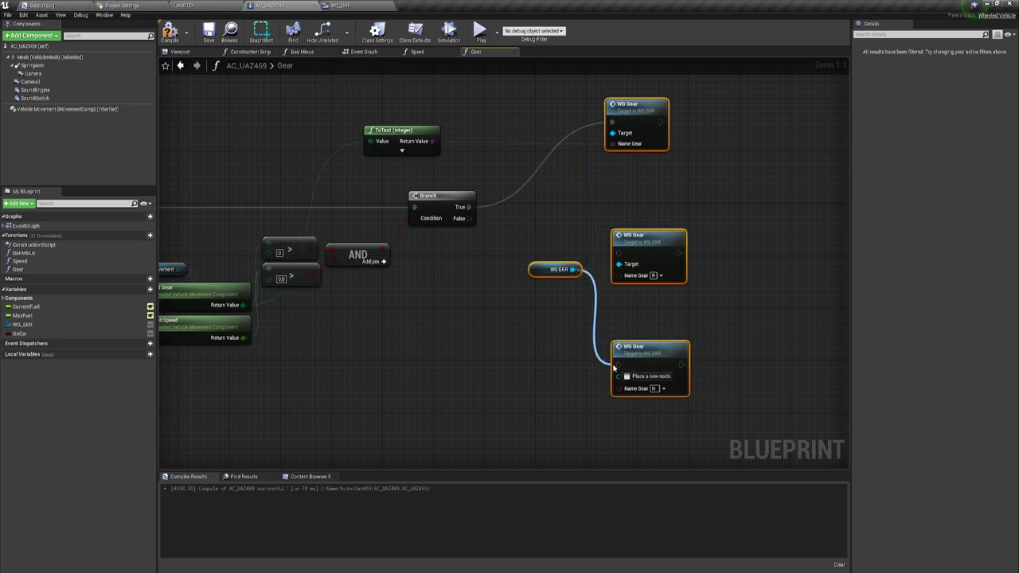
right_click_drag(541, 353, 549, 300)
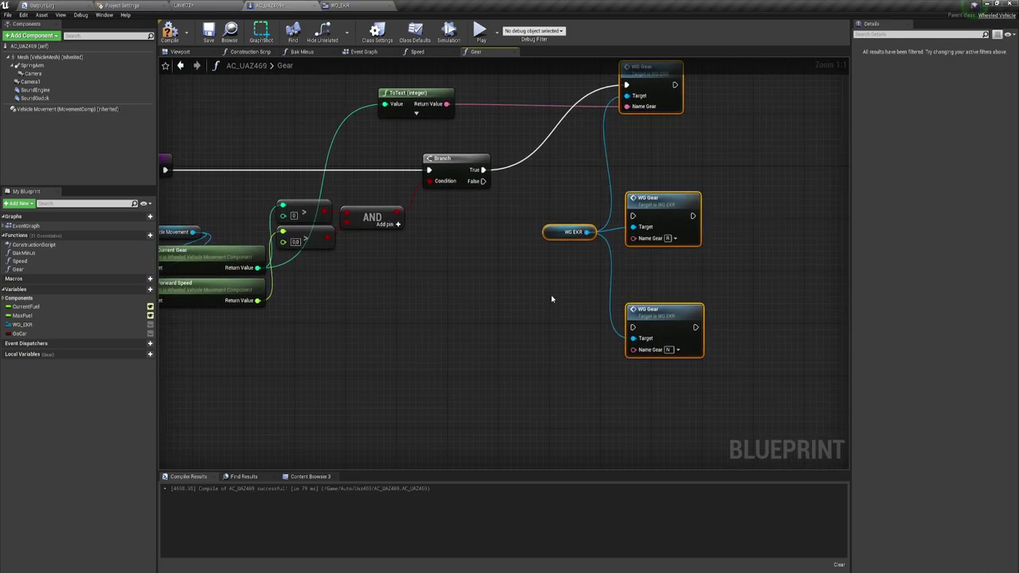
mouse_move(556, 293)
right_mouse_down()
mouse_move(443, 284)
mouse_move(412, 317)
right_mouse_up()
mouse_move(403, 385)
left_mouse_down()
mouse_move(564, 256)
mouse_move(674, 236)
left_mouse_up()
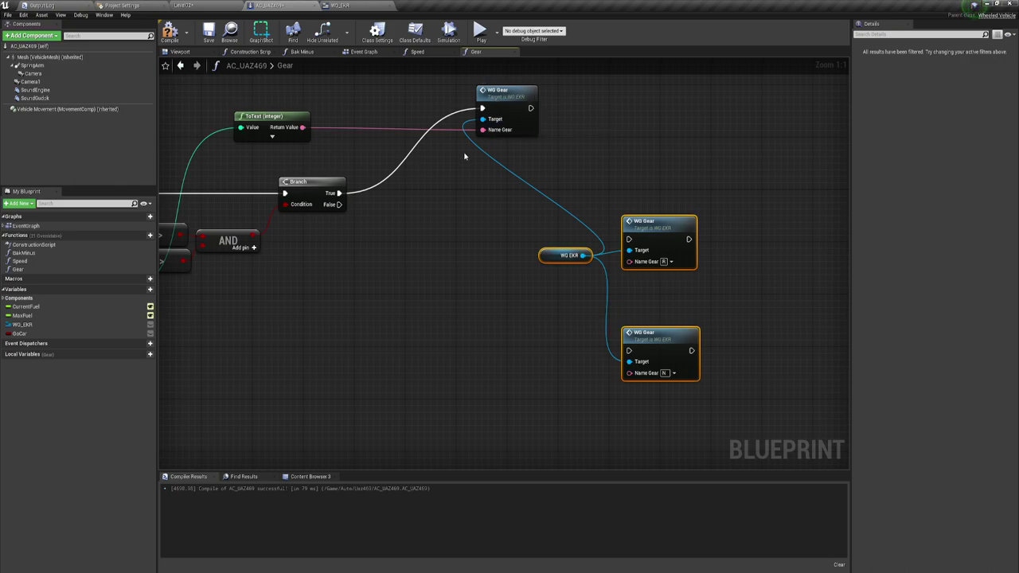
left_click(509, 97)
Wrap the top WG Gear node in a comment and title it 'текущая передача'
right_click_drag(630, 110, 641, 148)
key("c")
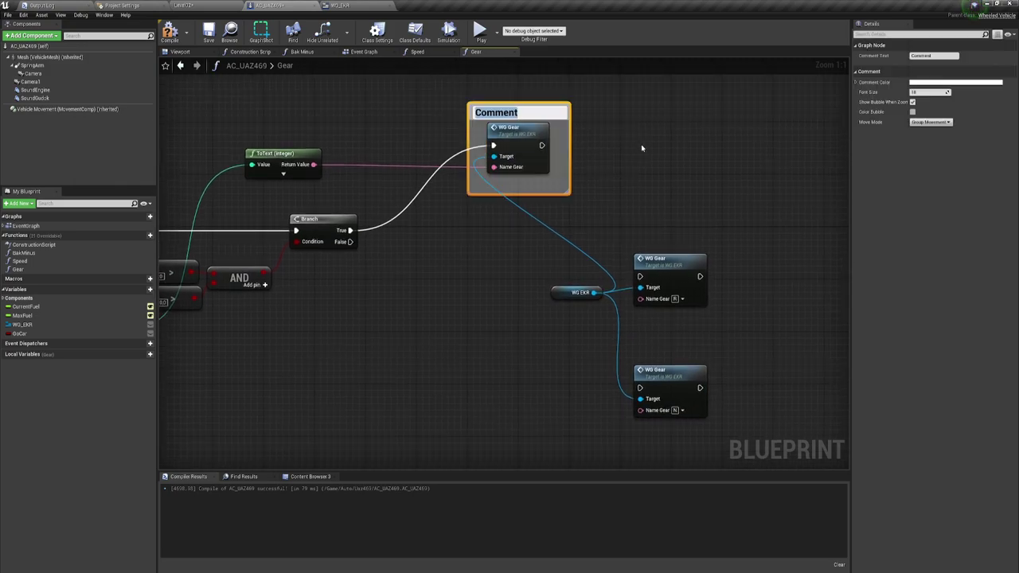
type("те")
type("кущая")
type(" скорост")
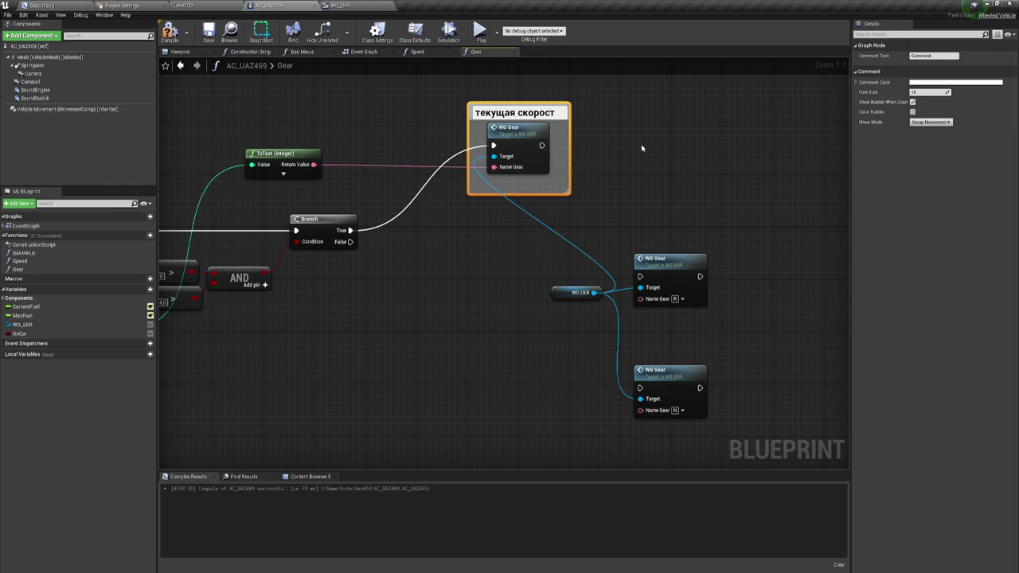
type("ь")
key("Return")
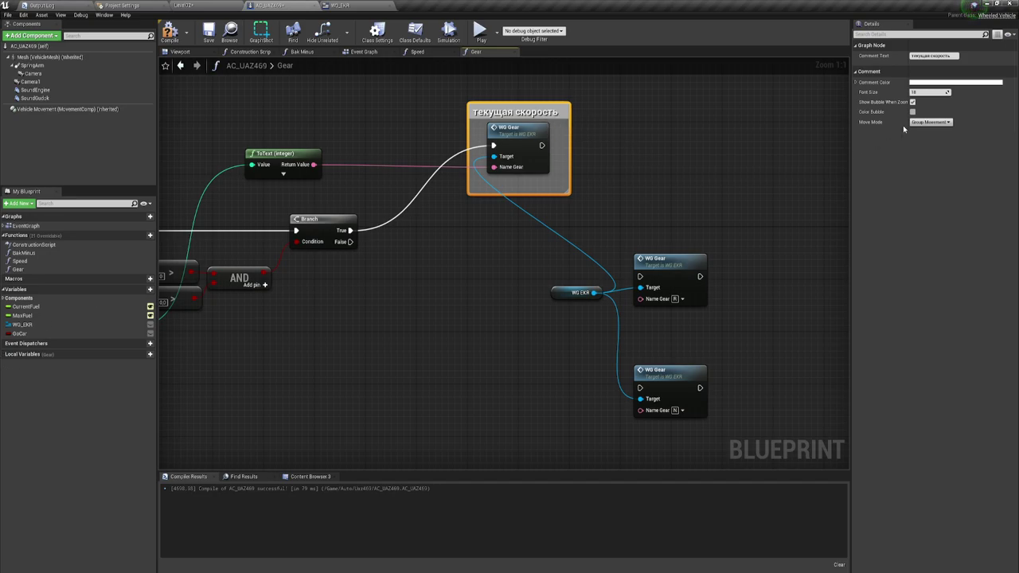
left_click_drag(955, 56, 936, 56)
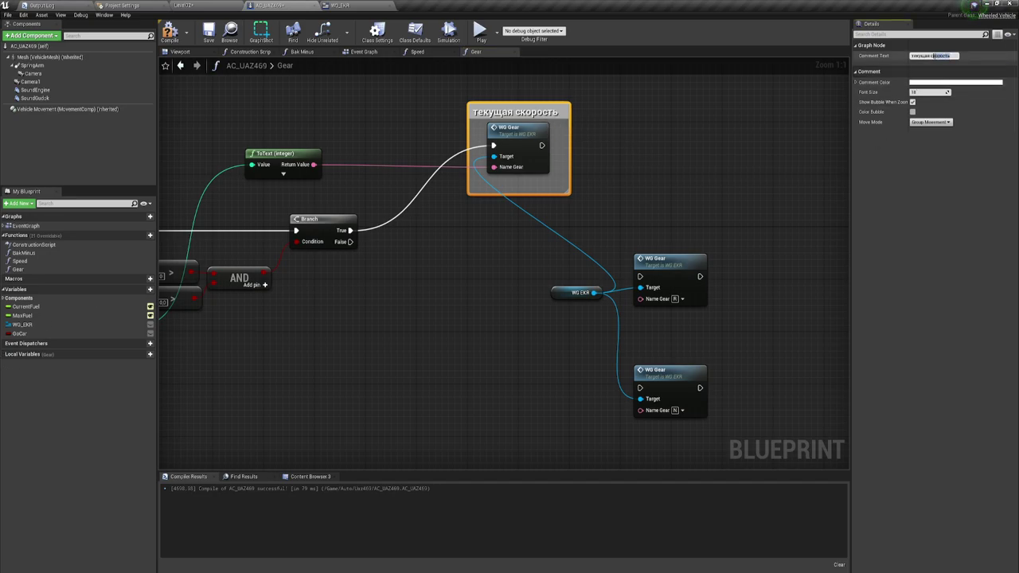
key("BackSpace")
type("передача")
key("Return")
Select WG EKR together with the R and N gear nodes
right_click_drag(504, 277, 422, 233)
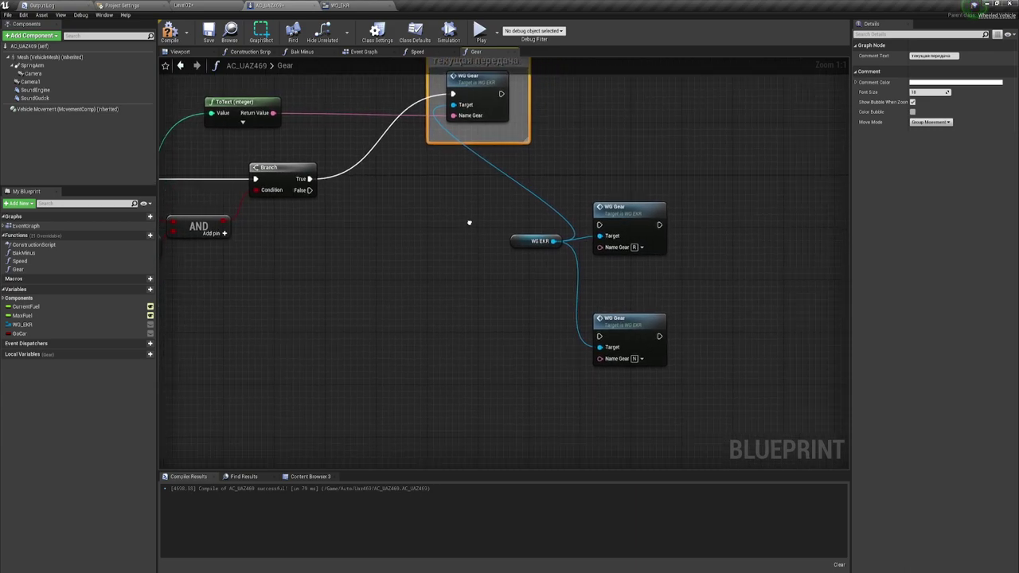
left_click_drag(398, 182, 675, 284)
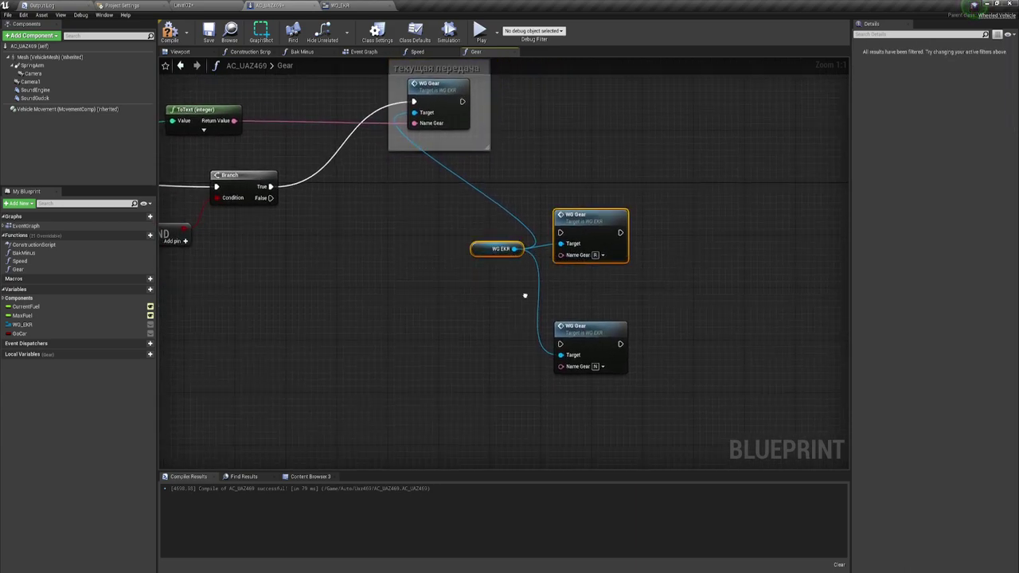
right_click_drag(447, 299, 474, 301)
left_click_drag(462, 308, 767, 394)
Chain a new Branch off the first Branch's False, with True to WG Gear R, False to N
right_click_drag(466, 336, 555, 342)
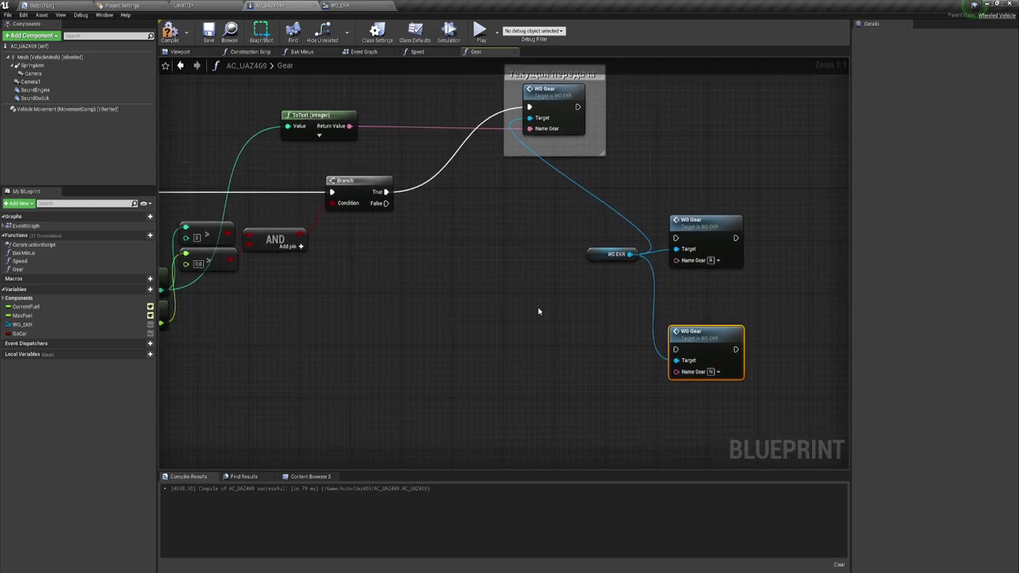
left_click(455, 236)
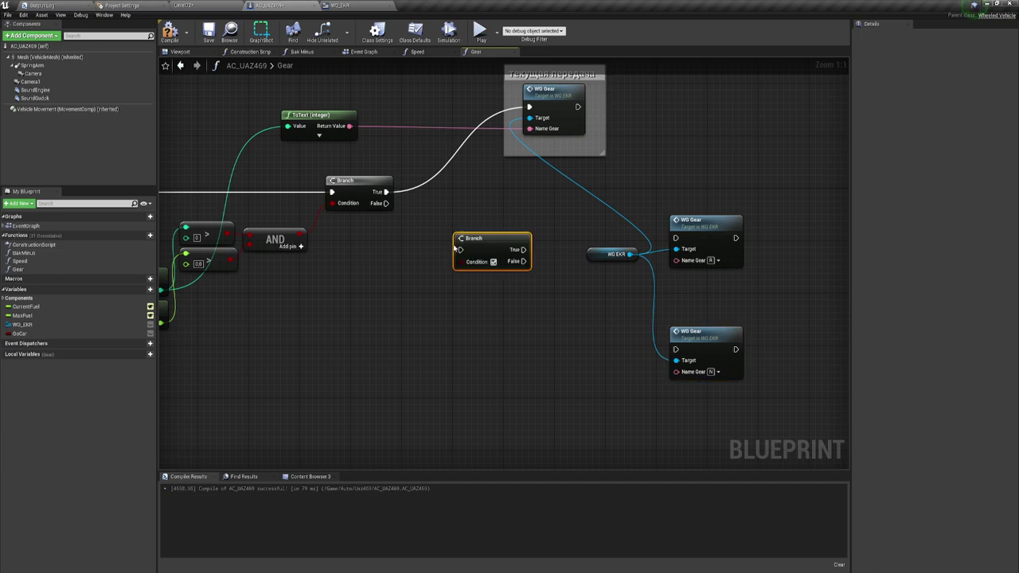
left_click_drag(460, 249, 386, 203)
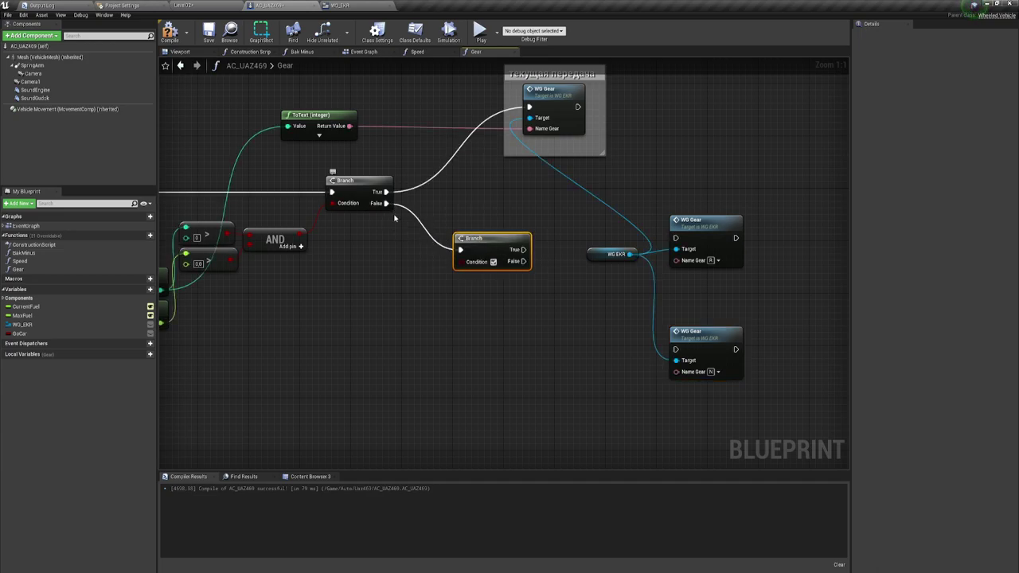
left_click_drag(521, 249, 675, 237)
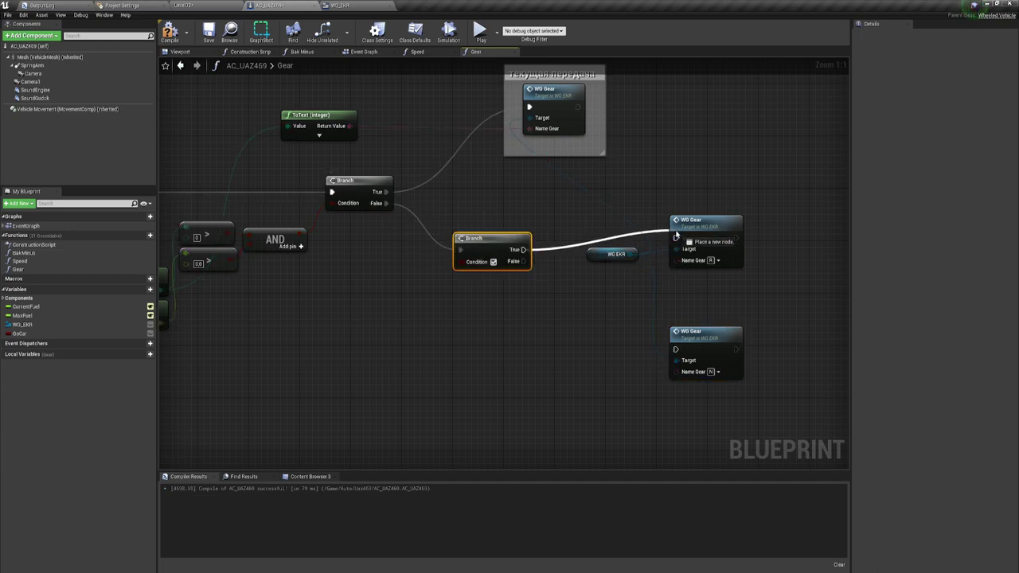
right_click_drag(589, 309, 540, 261)
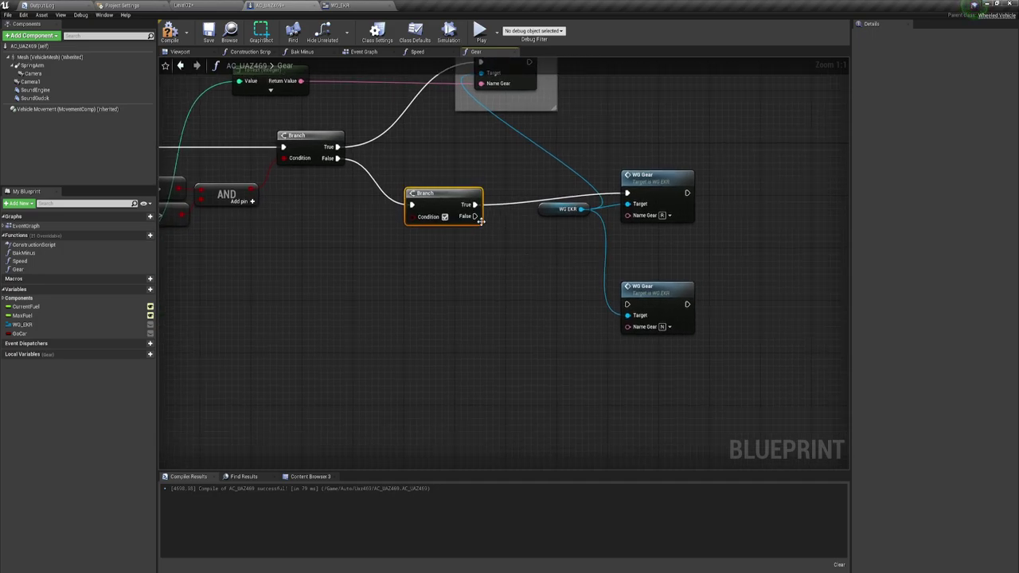
left_click_drag(475, 217, 627, 306)
right_click_drag(453, 287, 566, 298)
Add an integer less-than check testing whether current gear is below 0
mouse_move(356, 238)
left_mouse_down()
mouse_move(545, 379)
mouse_move(509, 386)
left_mouse_up()
right_click_drag(395, 310, 470, 272)
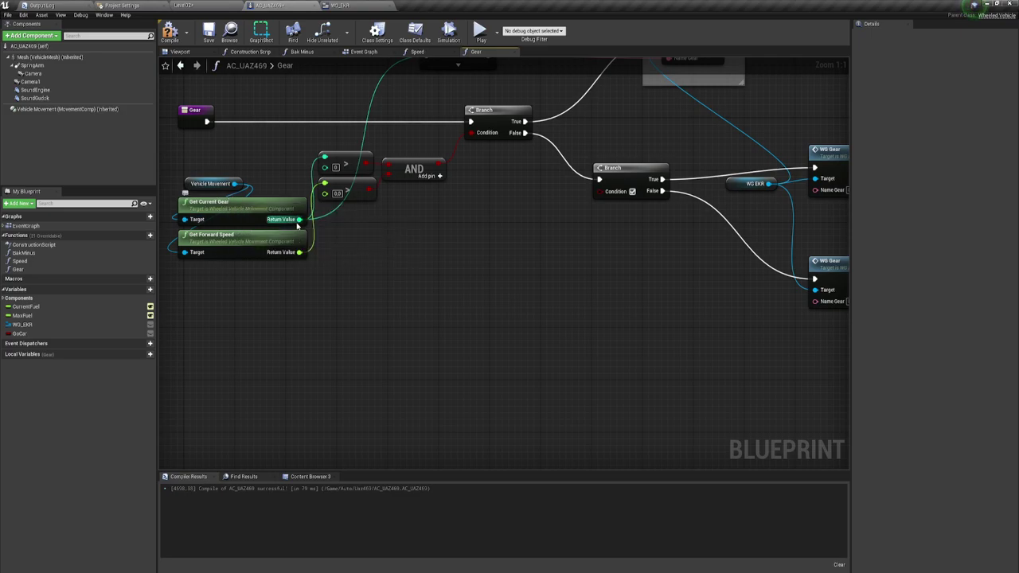
left_click_drag(298, 219, 474, 225)
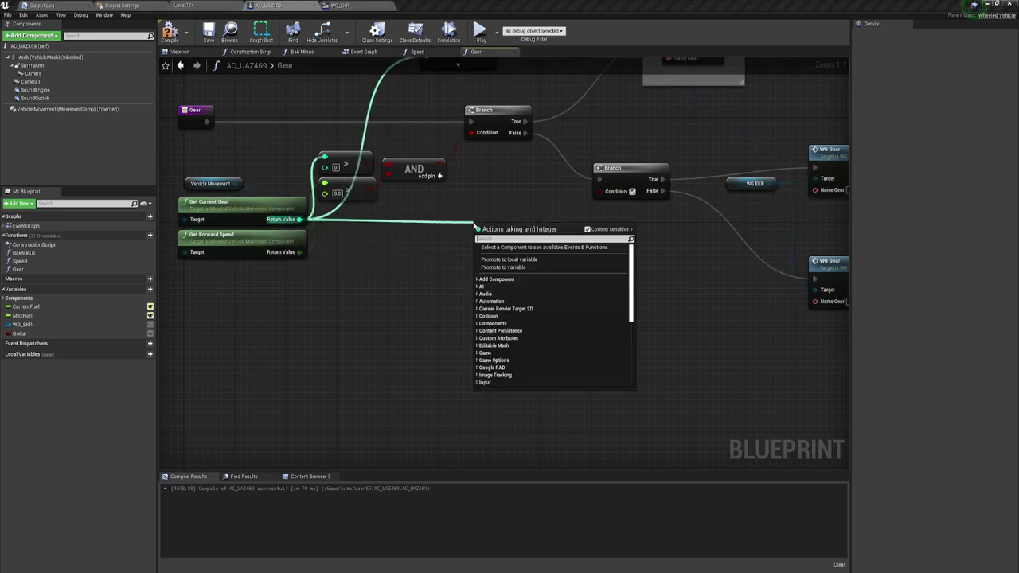
type("E")
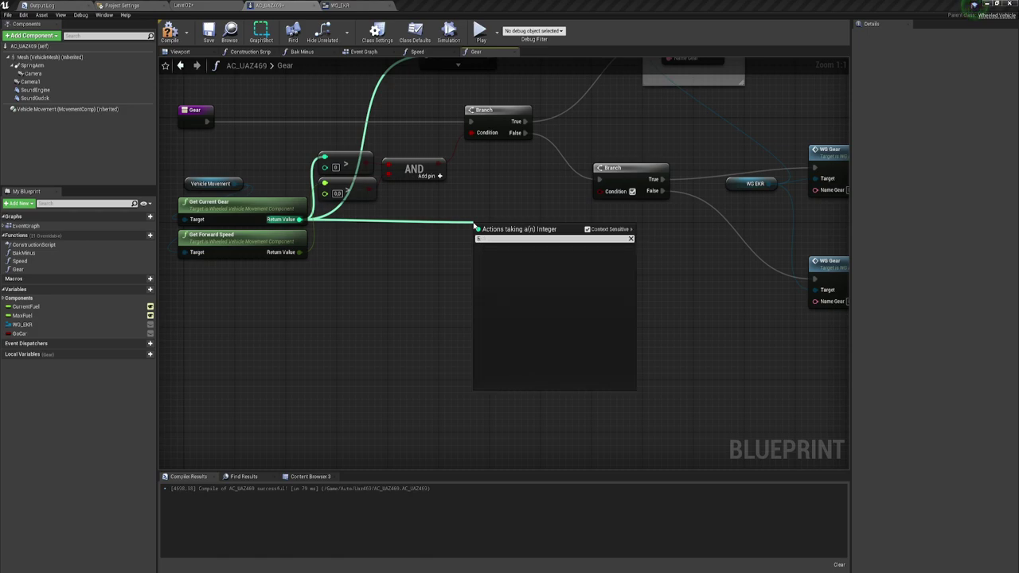
type("=")
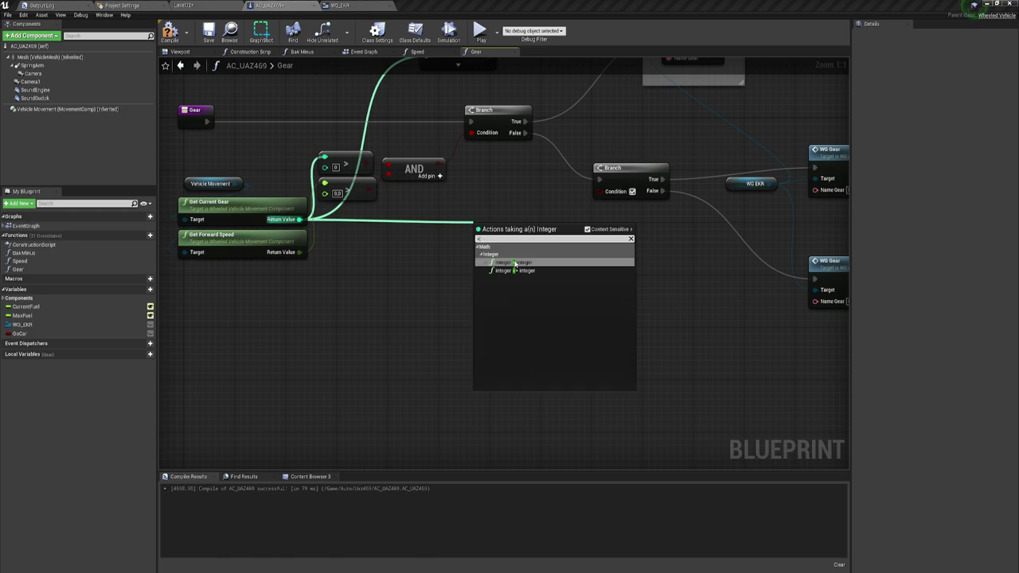
left_click(515, 264)
Add a float less-than check testing whether forward speed is below 0.0
left_click_drag(299, 252, 435, 277)
type("M")
key("BackSpace")
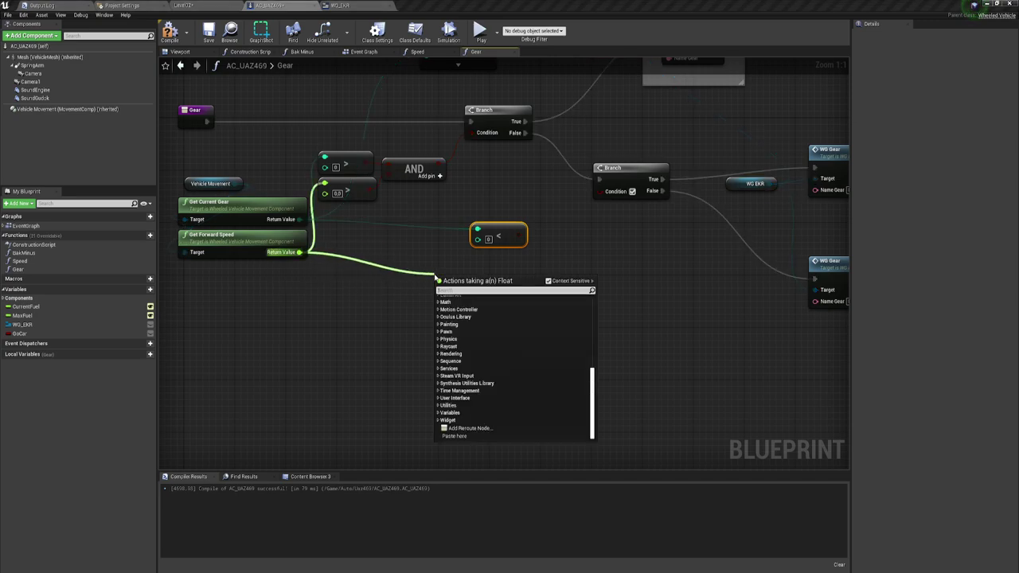
type("<")
left_click(485, 315)
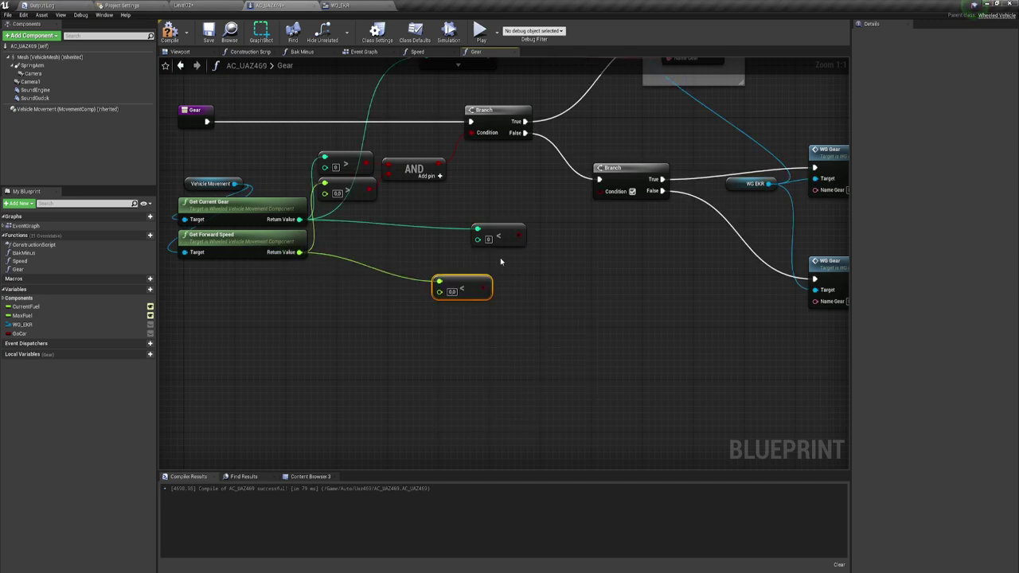
left_click_drag(474, 278, 497, 258)
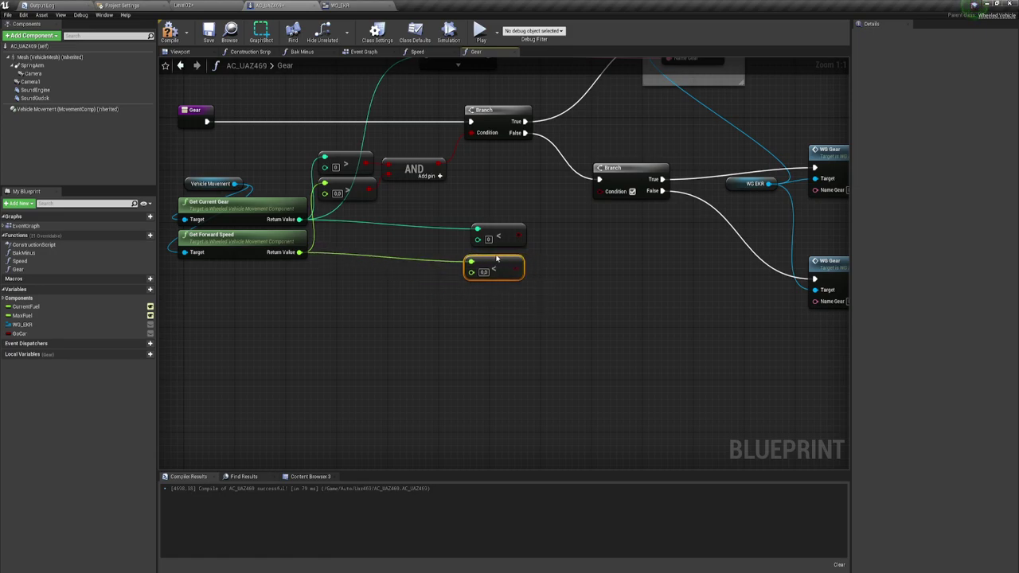
right_click_drag(540, 261, 416, 251)
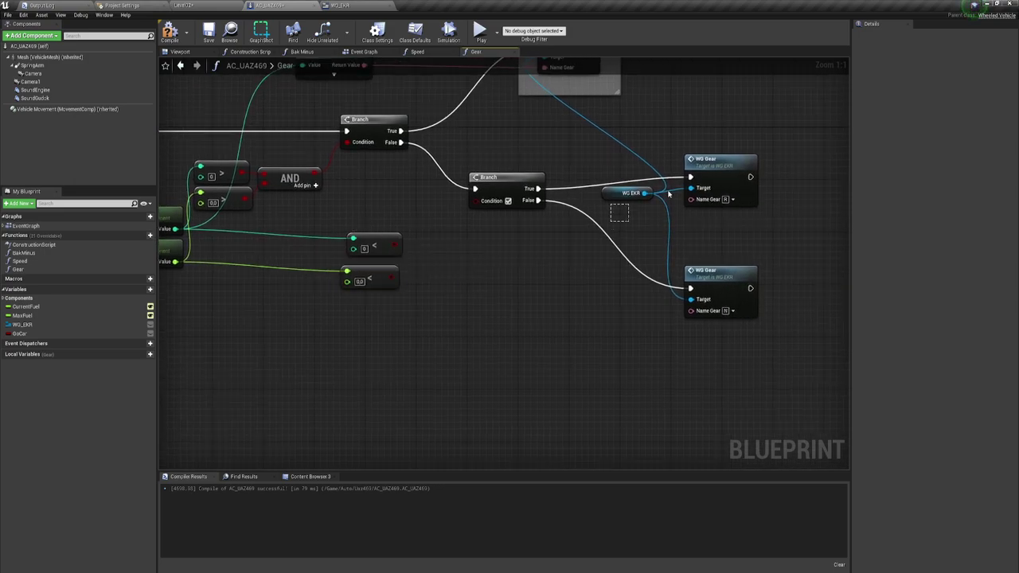
Combine the two less-than checks in an AND driving the second Branch's Condition
left_click_drag(650, 224, 791, 164)
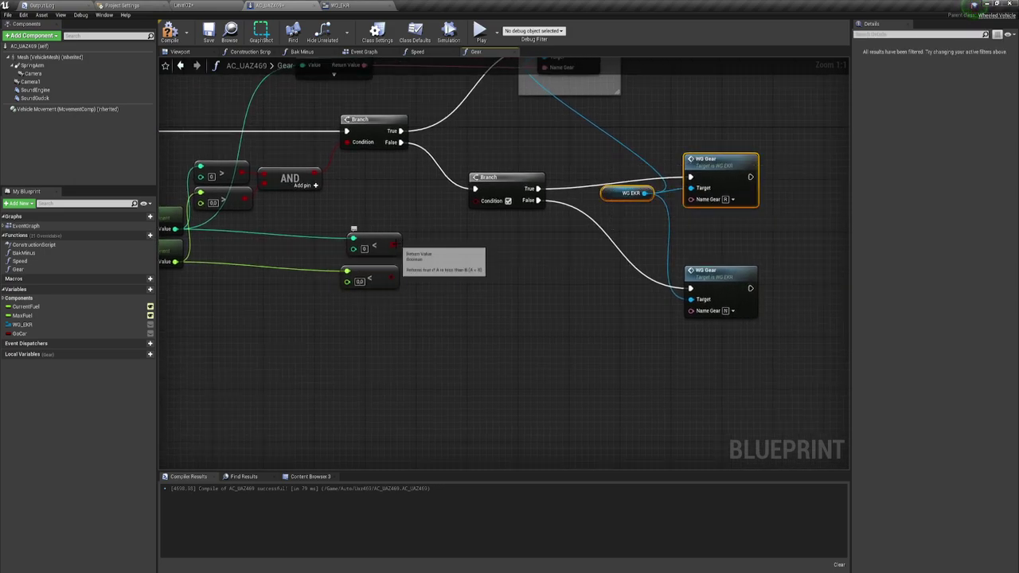
left_click_drag(394, 246, 425, 250)
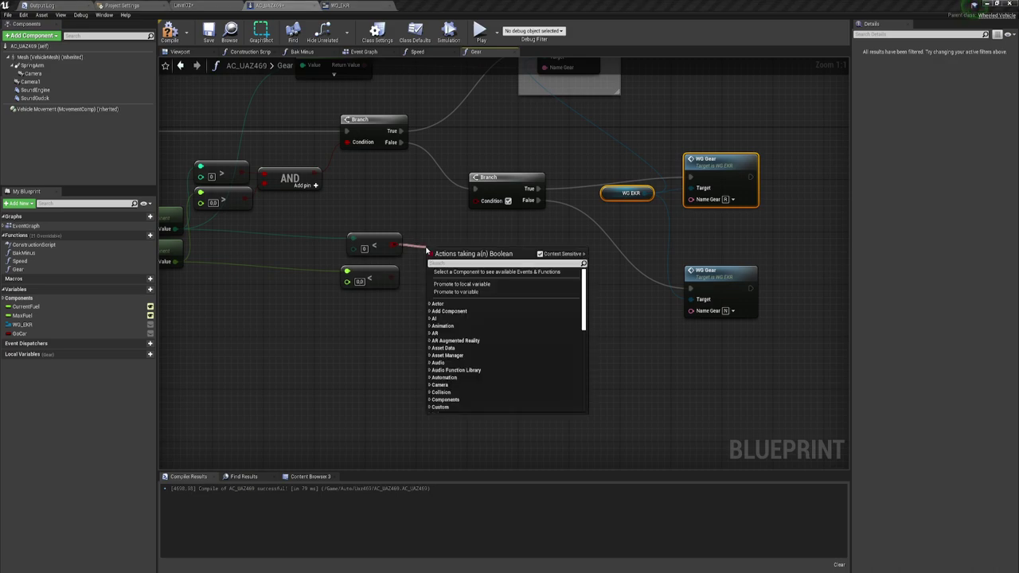
type("an")
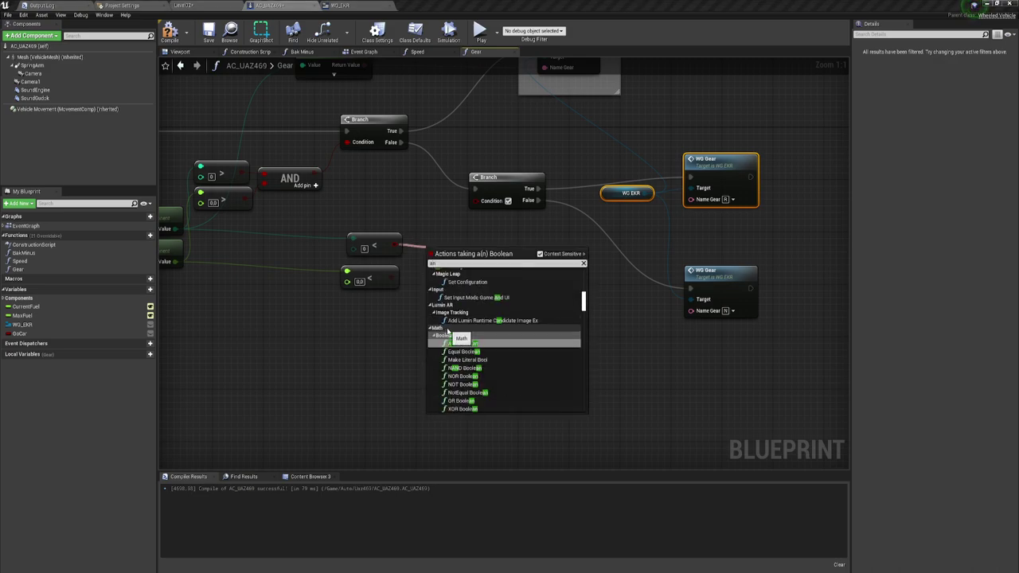
left_click(458, 343)
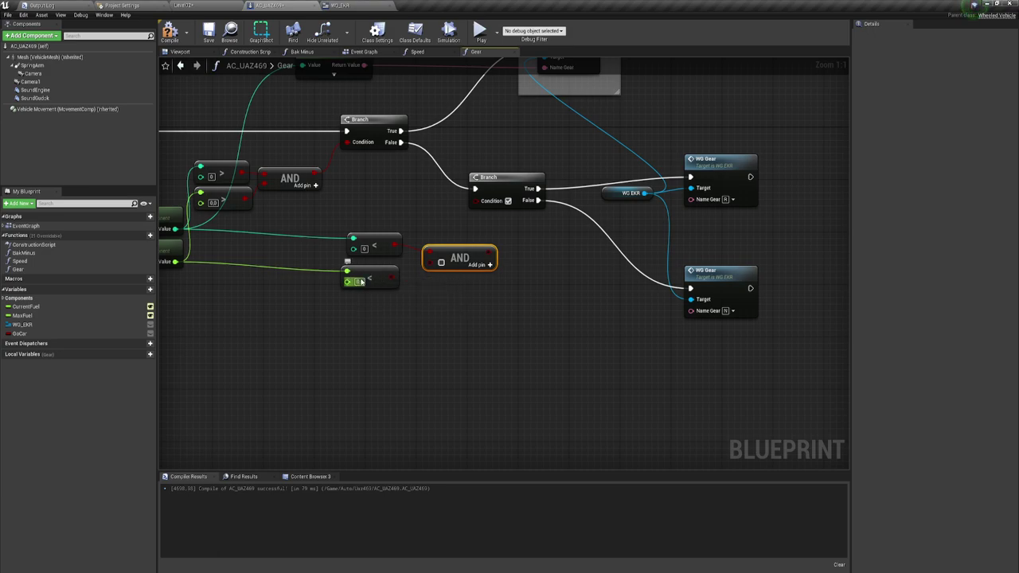
left_click_drag(396, 277, 437, 265)
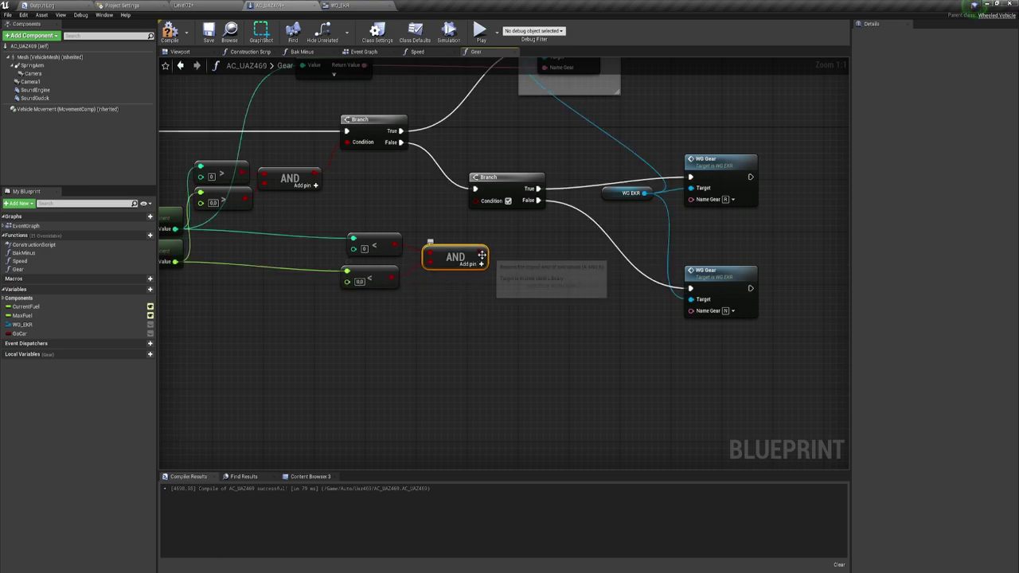
left_click_drag(482, 253, 476, 200)
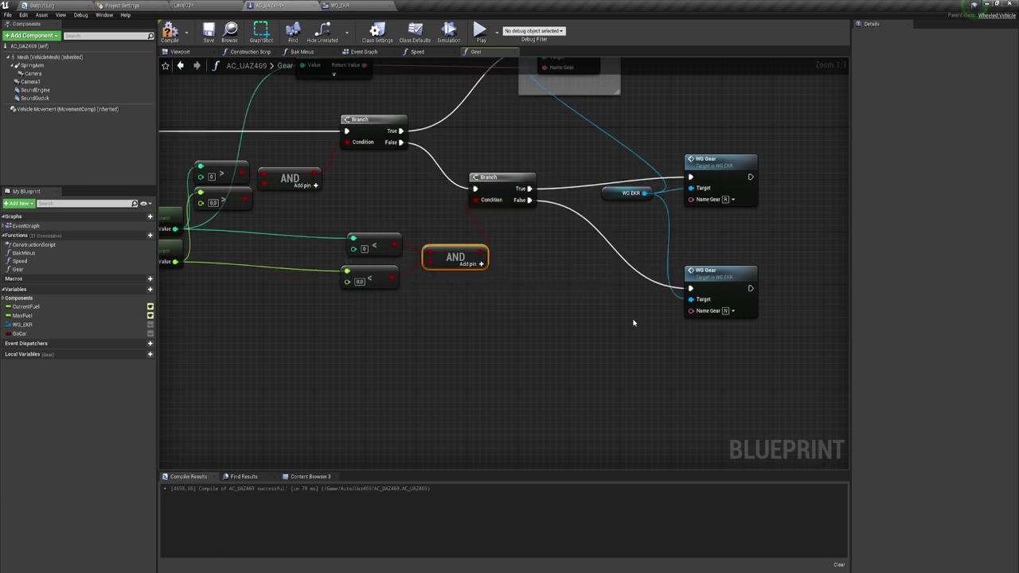
Reframe the graph and shift WG EKR and both WG Gear nodes slightly left
left_click_drag(634, 322, 799, 249)
right_click_drag(768, 344, 755, 339)
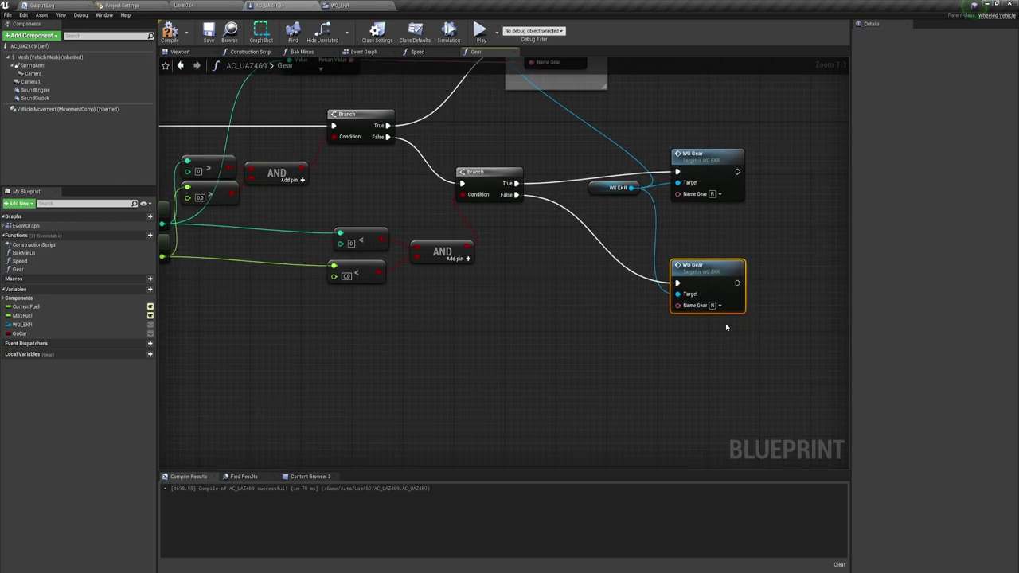
right_click_drag(643, 313, 634, 323)
right_click_drag(547, 324, 557, 340)
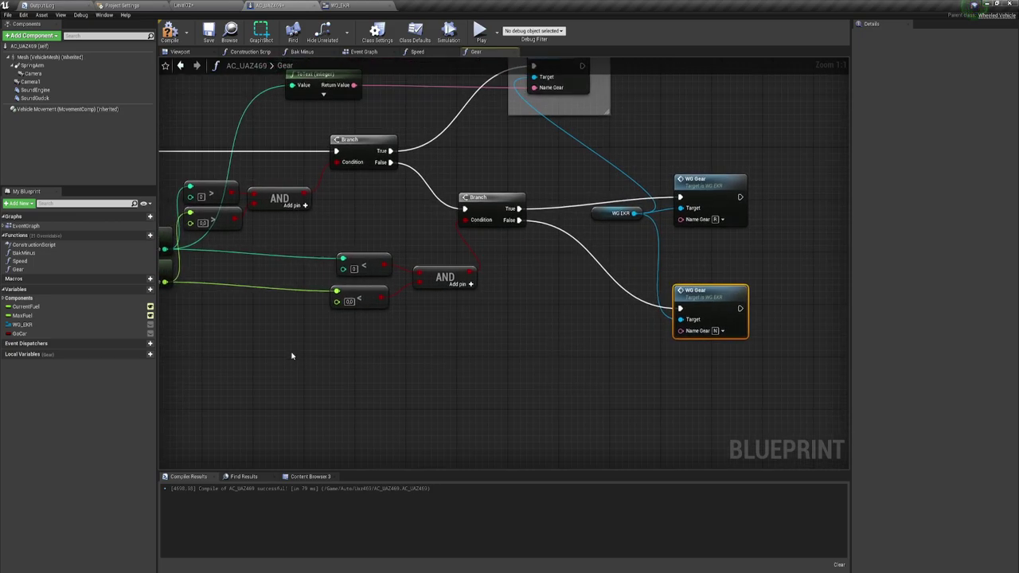
mouse_move(301, 342)
left_mouse_down()
mouse_move(495, 247)
mouse_move(424, 261)
left_mouse_up()
left_click(546, 289)
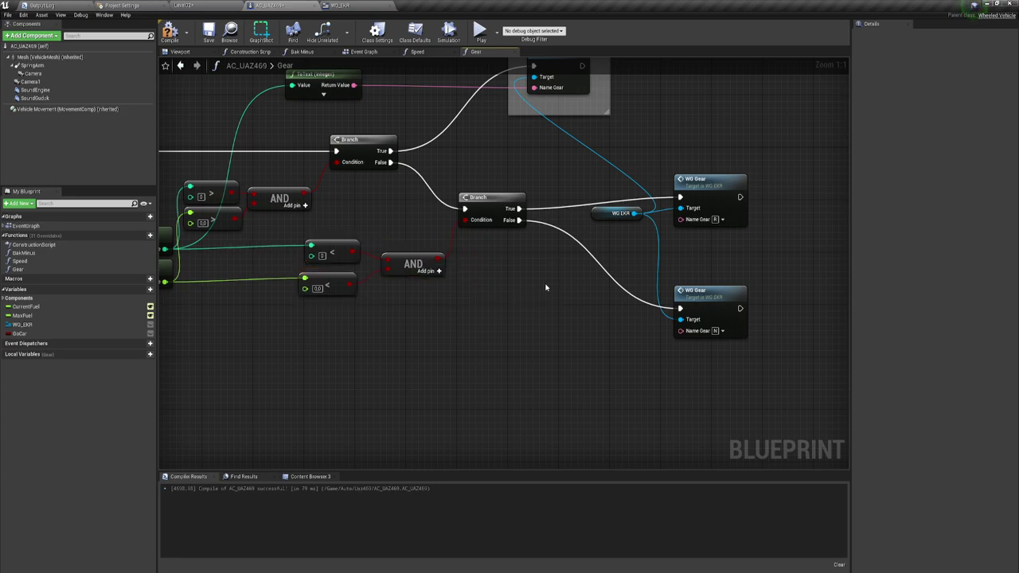
mouse_move(546, 289)
right_mouse_down()
mouse_move(597, 323)
mouse_move(570, 323)
mouse_move(564, 278)
right_mouse_up()
scroll(596, 323, "down", 1)
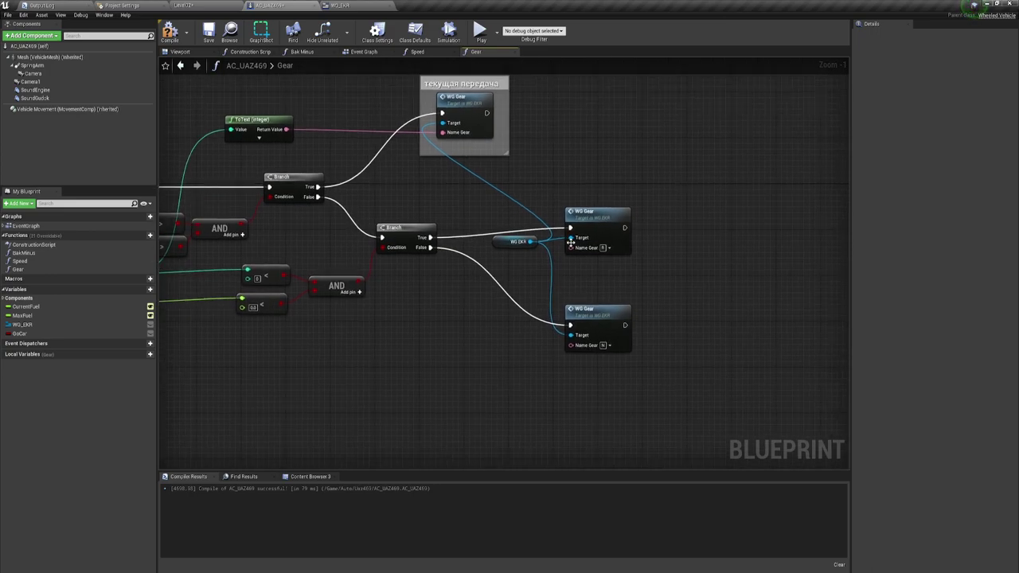
scroll(608, 266, "up", 1)
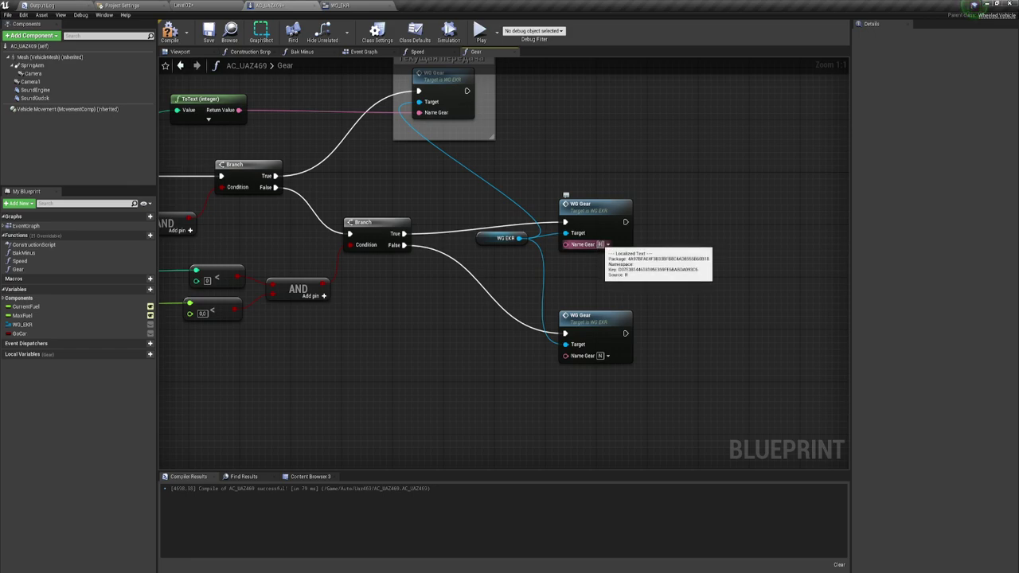
mouse_move(464, 265)
right_mouse_down()
mouse_move(512, 323)
mouse_move(553, 325)
right_mouse_up()
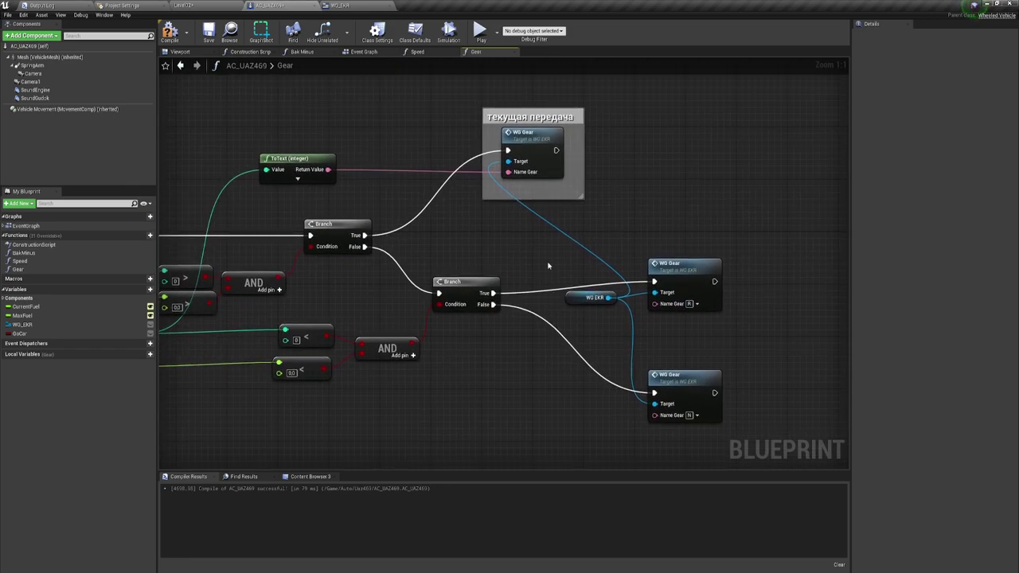
left_click(603, 298)
left_click_drag(597, 253, 683, 431, "shift")
left_click_drag(693, 282, 642, 284)
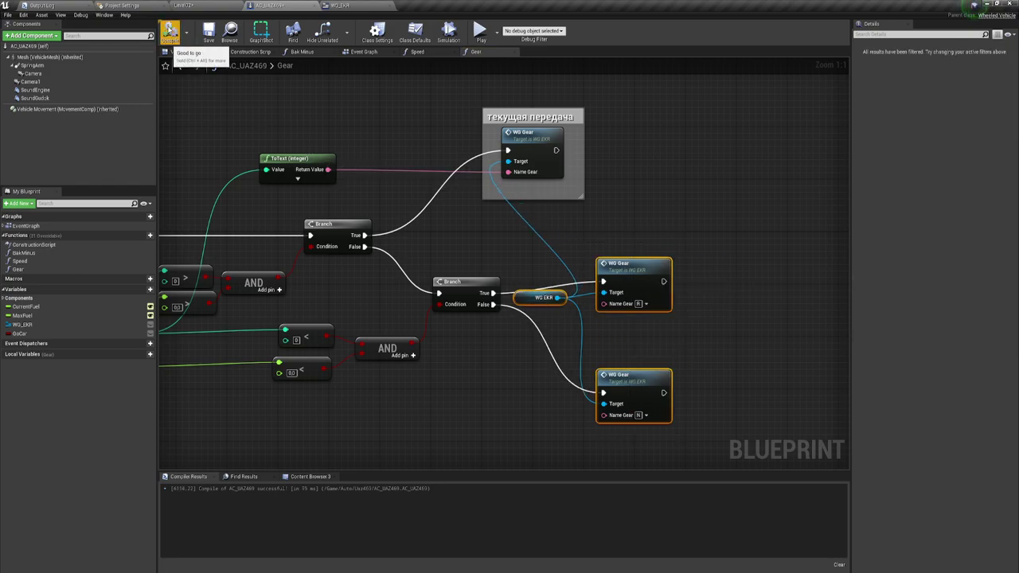
left_click(188, 6)
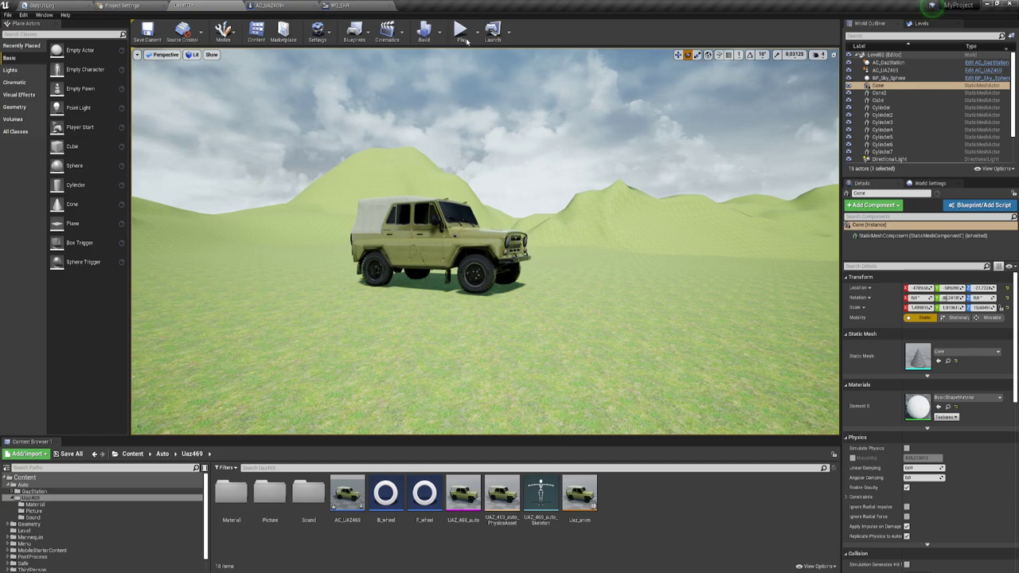
left_click(465, 38)
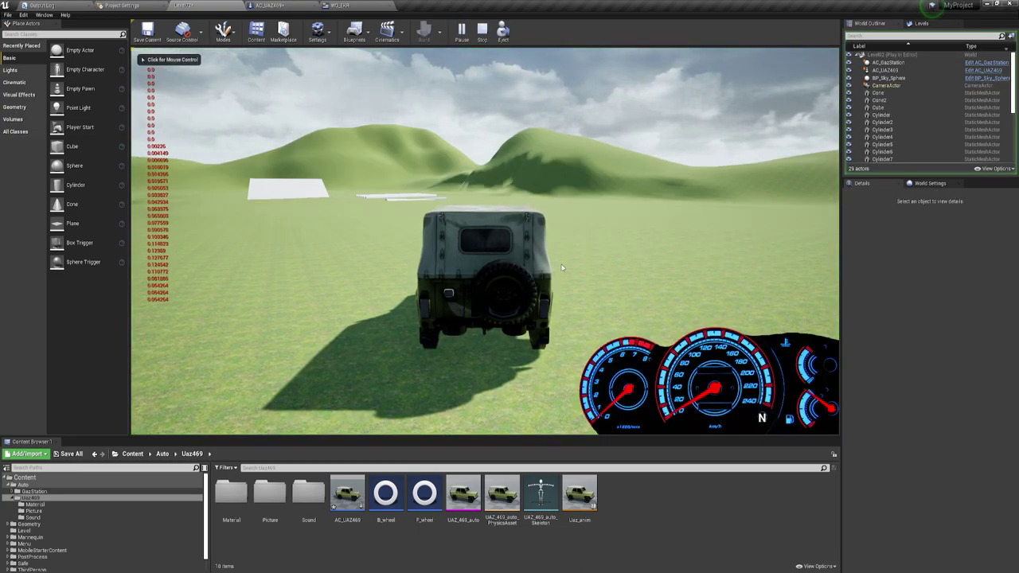
key("Escape")
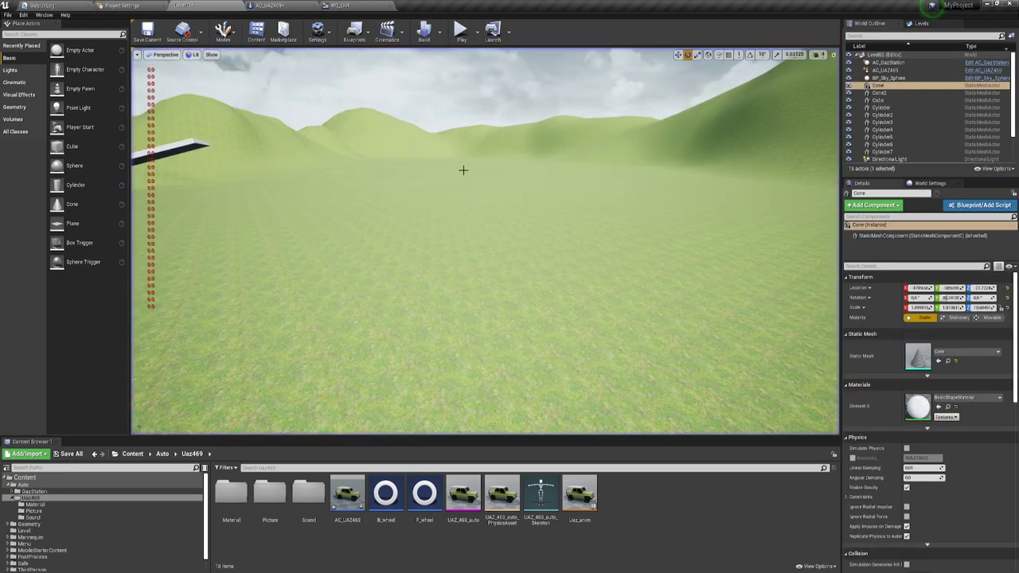
left_click(340, 6)
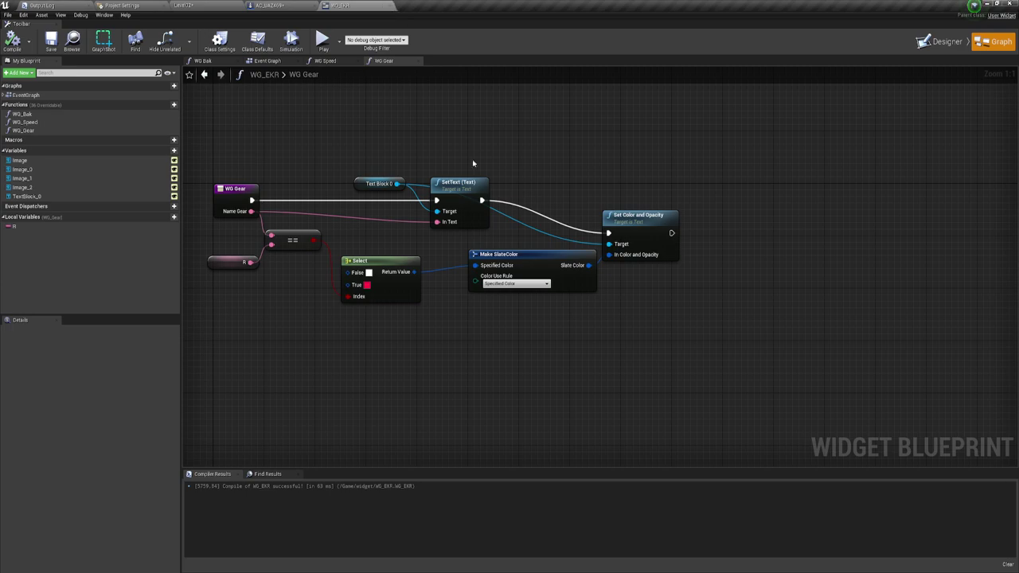
left_click(946, 44)
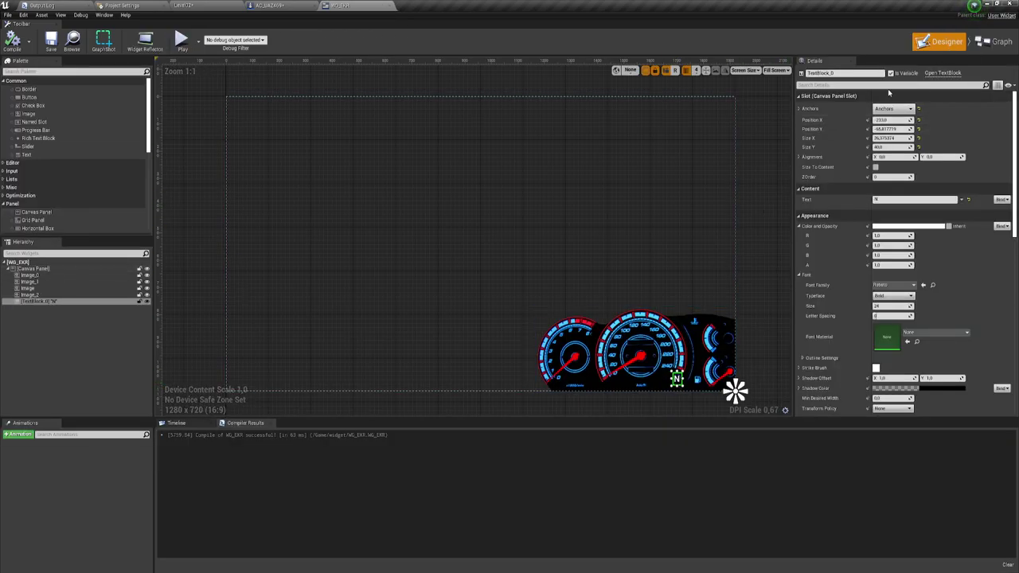
left_click(267, 5)
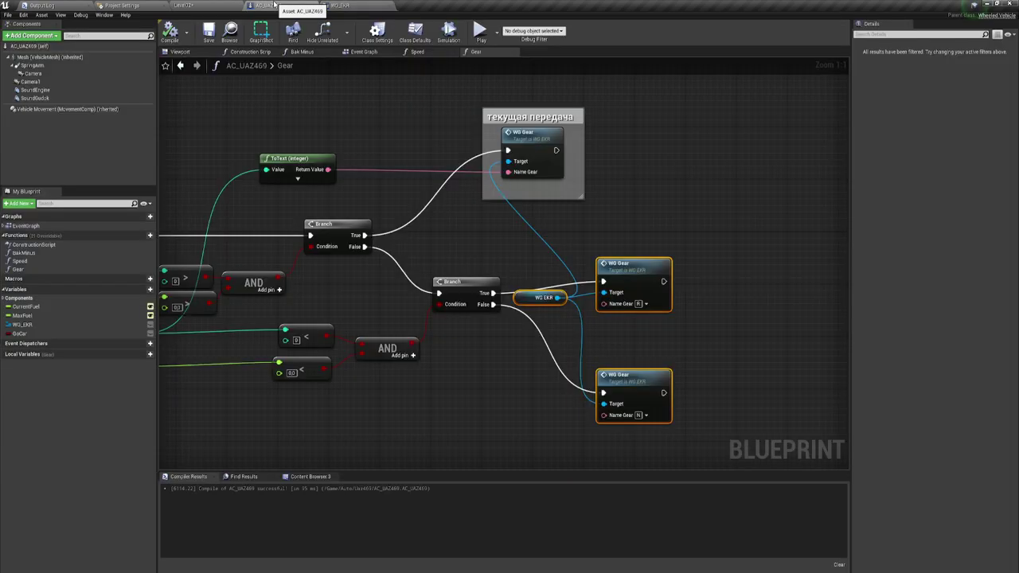
left_click(480, 32)
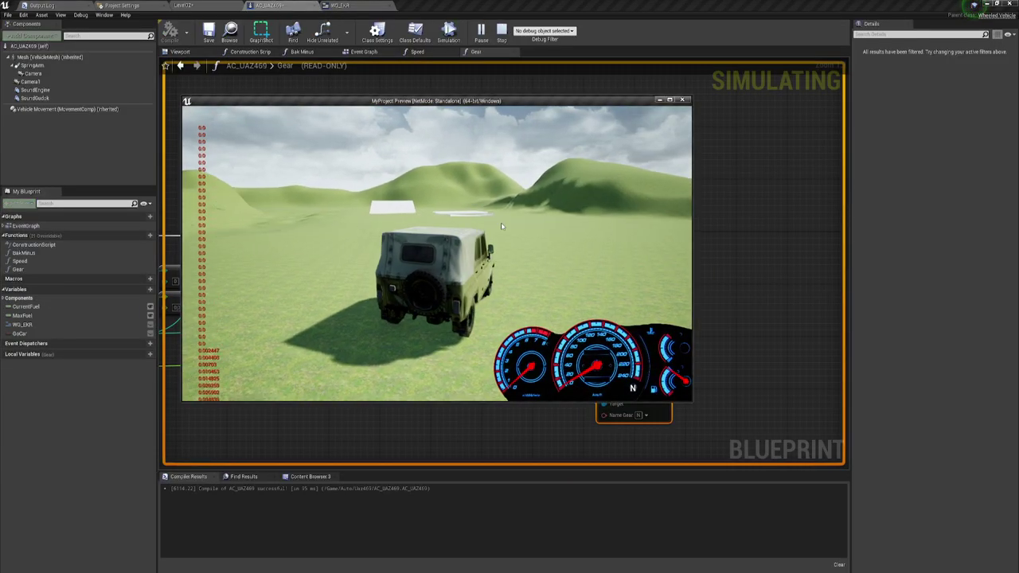
key("Escape")
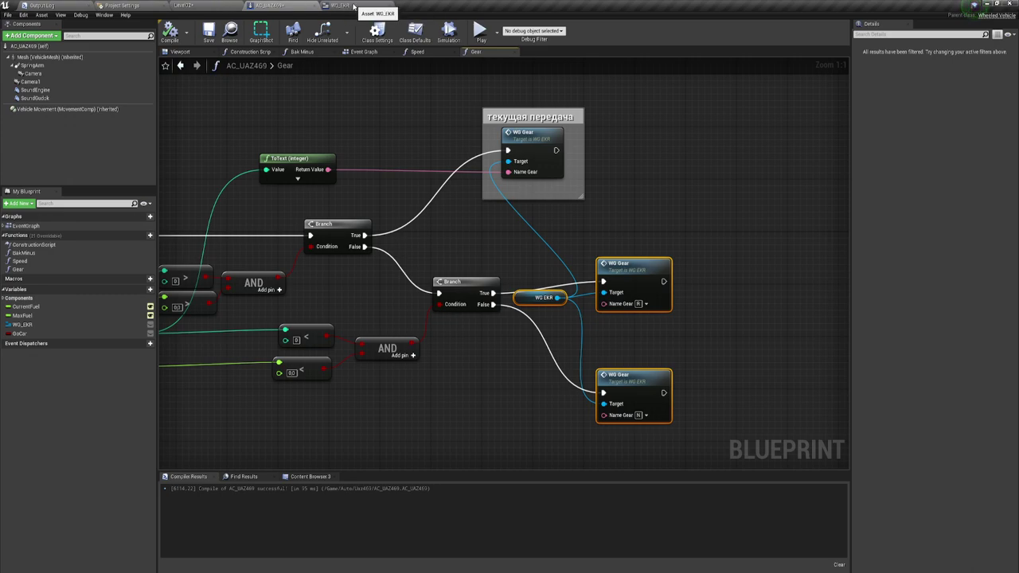
Delete the Print String debug nodes in Speed and wire Speed straight to WG Speed
left_click(417, 52)
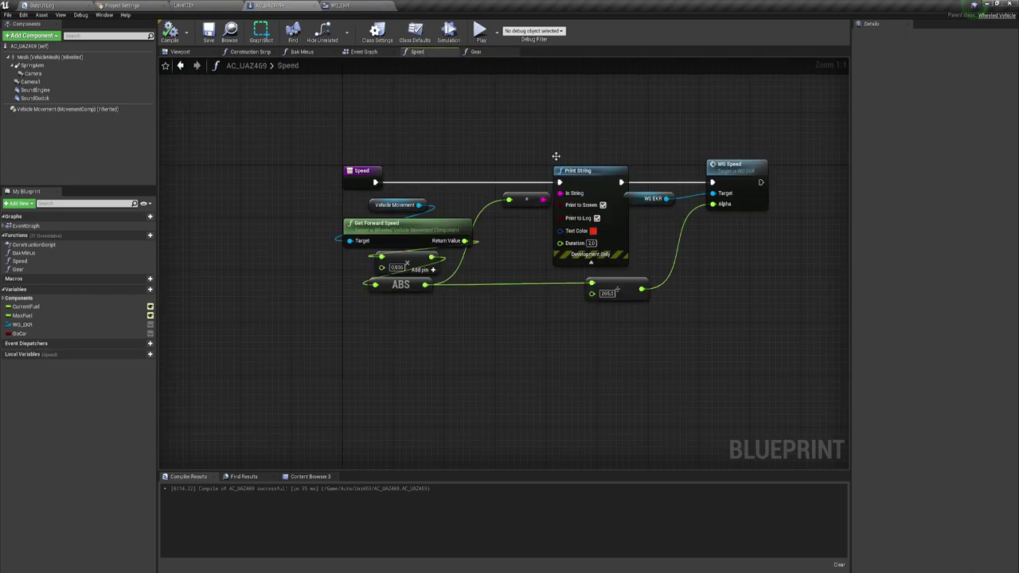
left_click_drag(555, 151, 509, 197)
key("Delete")
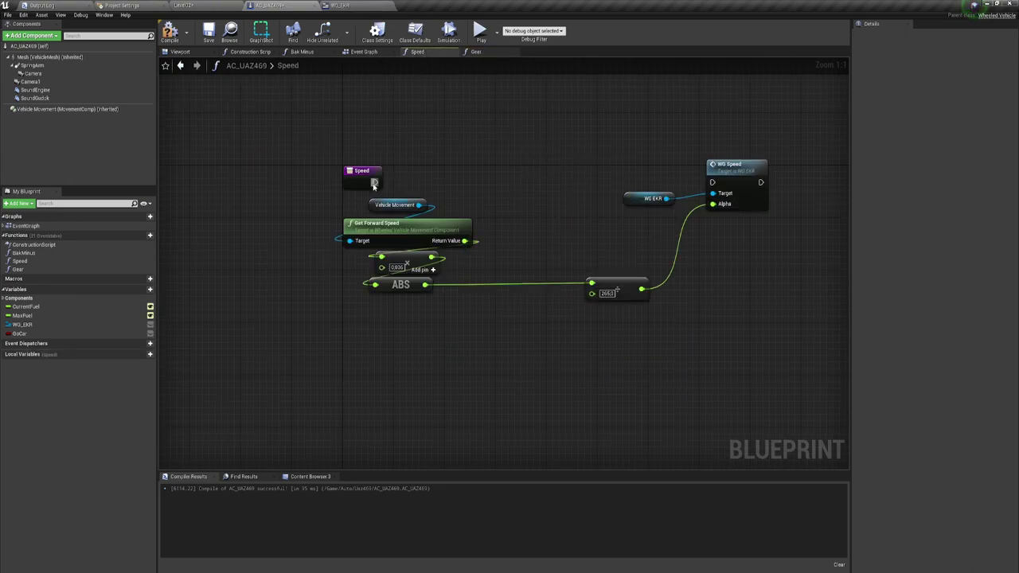
mouse_move(373, 183)
left_mouse_down()
mouse_move(733, 184)
mouse_move(712, 183)
left_mouse_up()
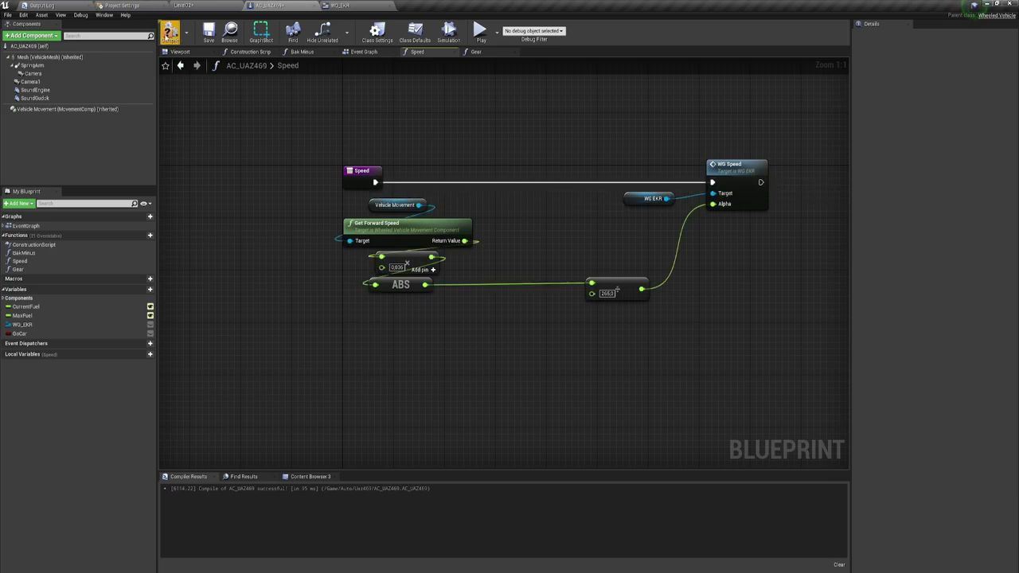
Compile the vehicle blueprint and play the level with the UAZ
left_click(169, 32)
left_click(183, 4)
left_click(472, 31)
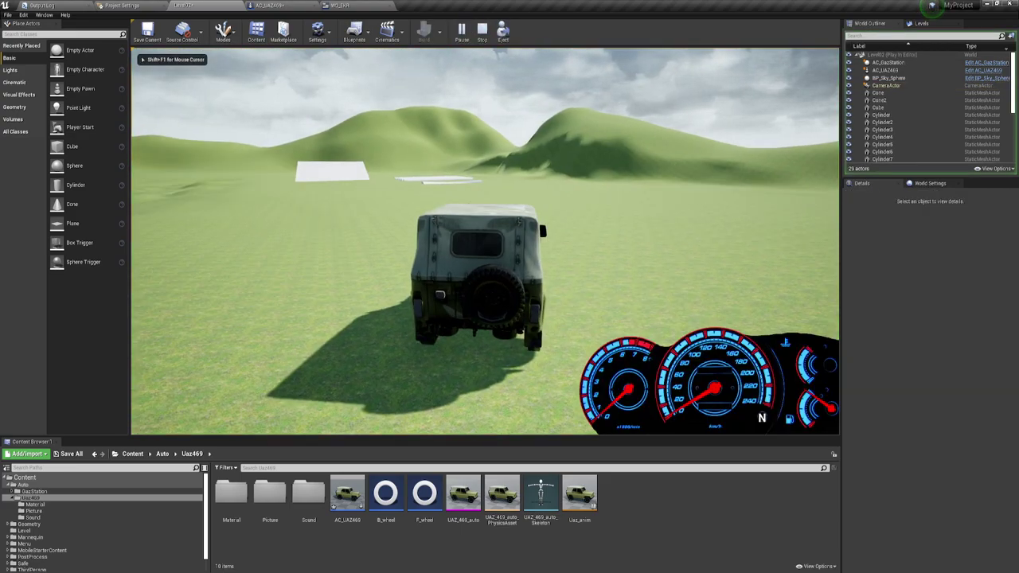
Drive the UAZ forward in fullscreen, steering with D and A, until it shifts into second gear
key("shift+F1")
key("F11")
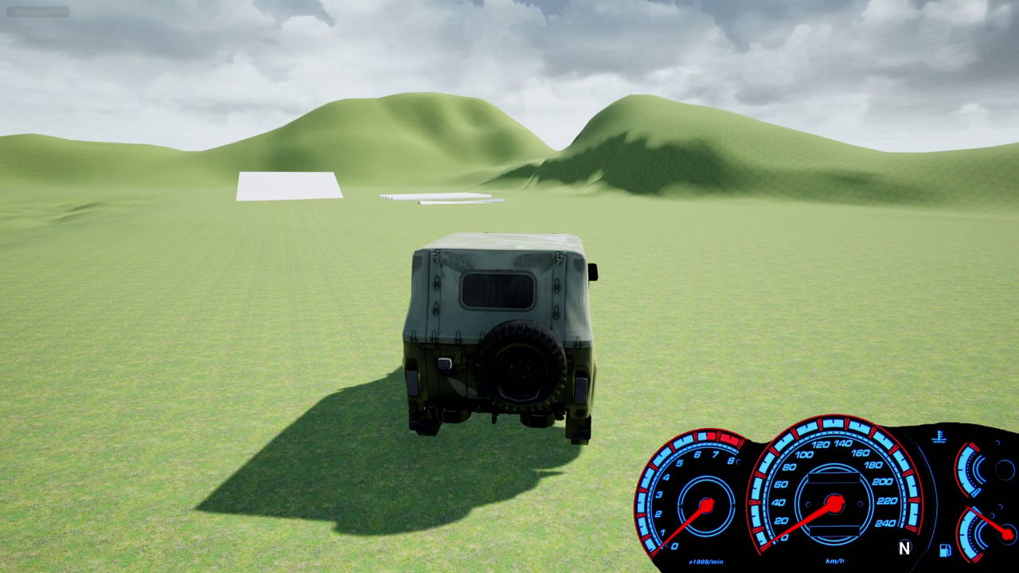
key("w")
key("d")
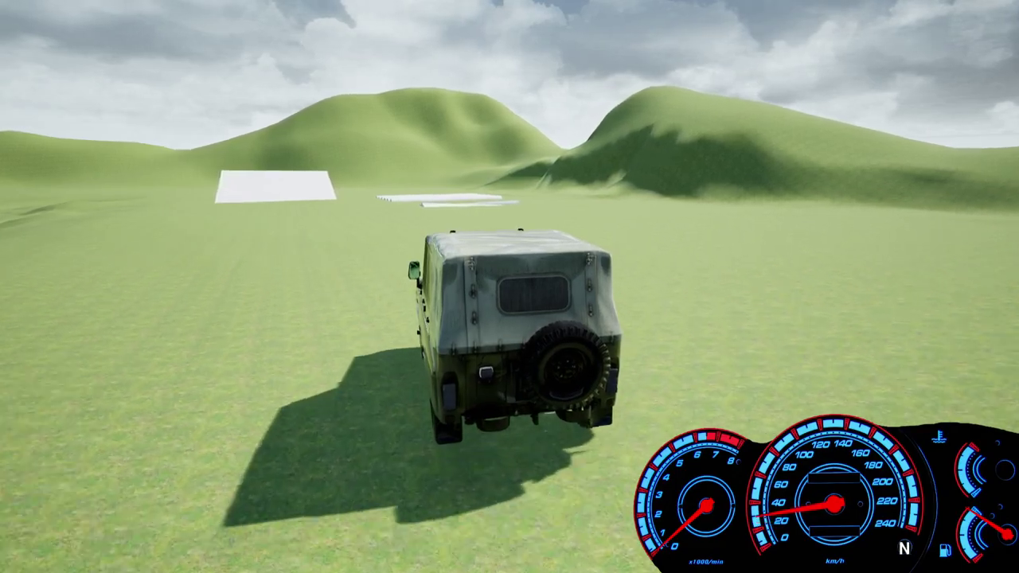
key("a")
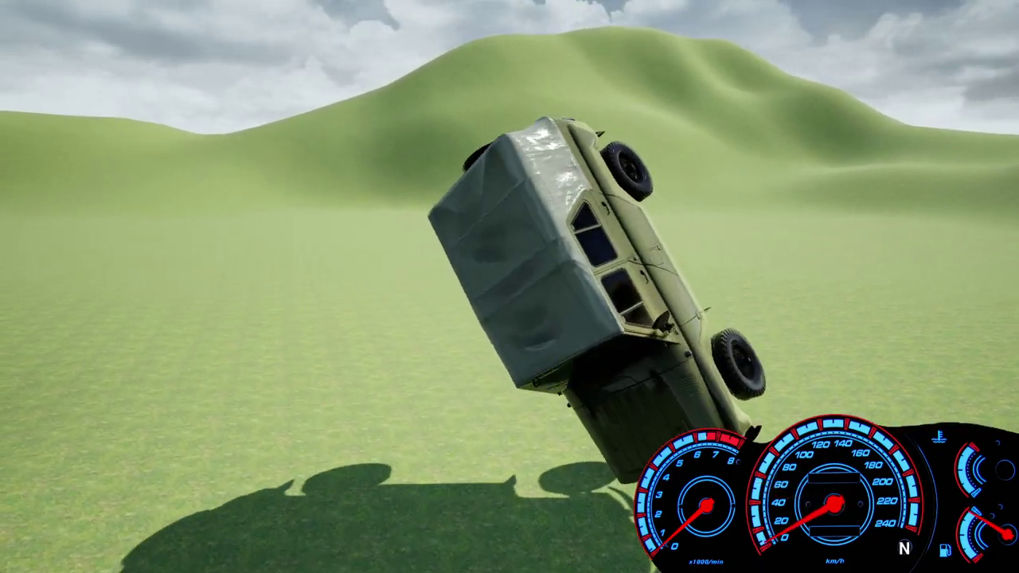
Stop play after the UAZ tips over, then restart the level in fullscreen
key("Escape")
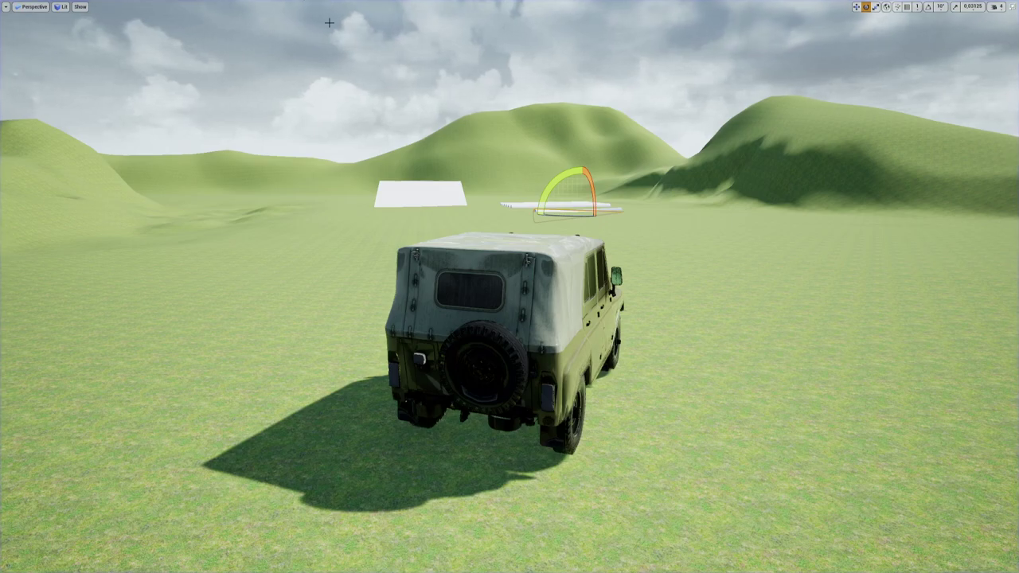
key("Escape")
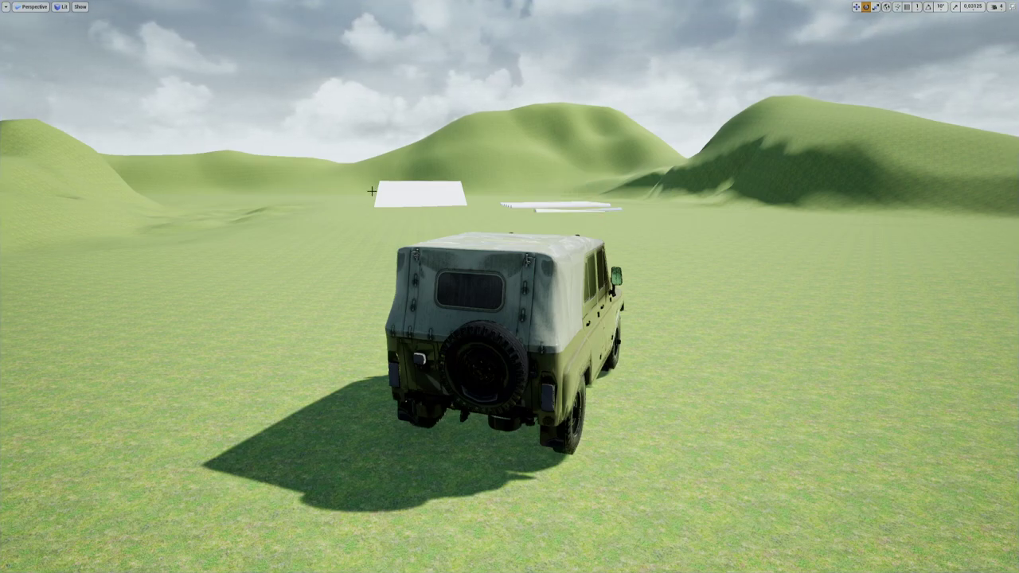
key("F11")
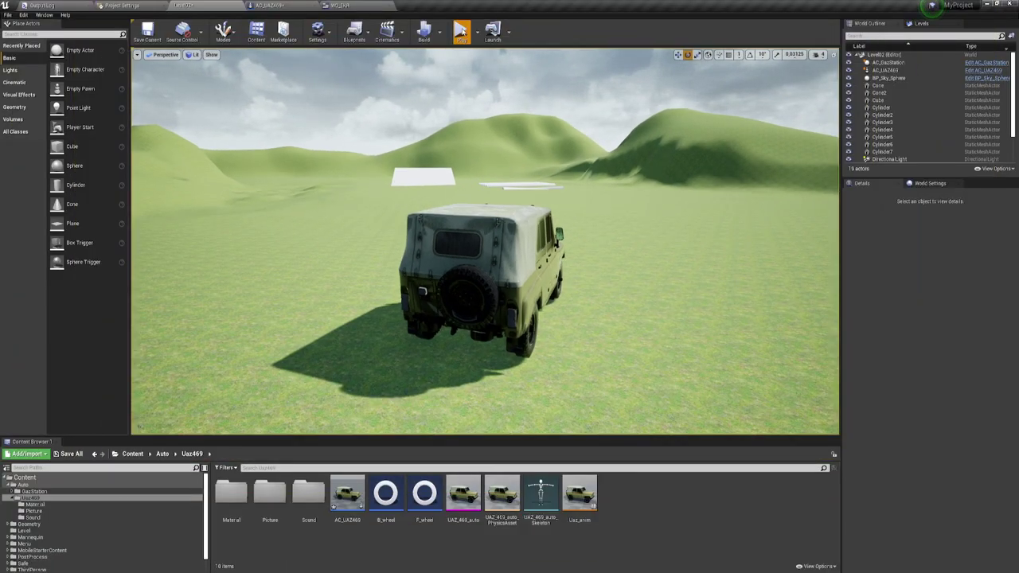
left_click(461, 32)
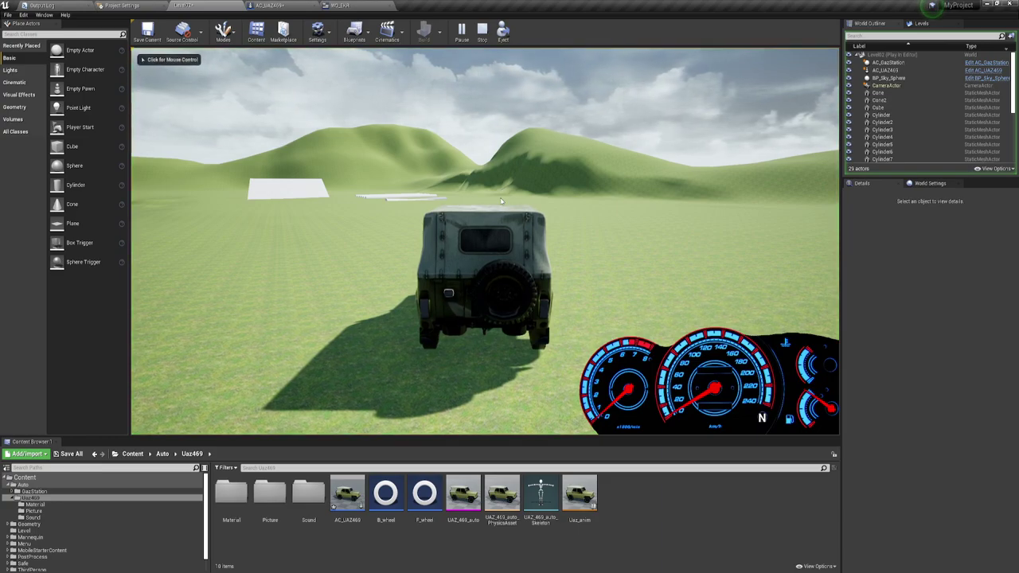
key("F11")
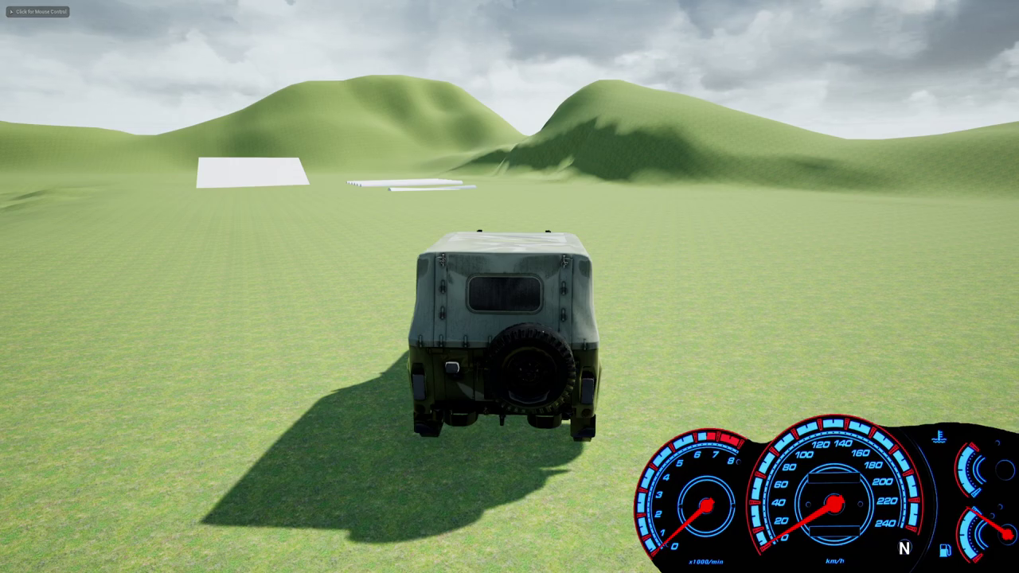
Reverse to check the R indicator, drive forward into second gear, then leave fullscreen
key("s")
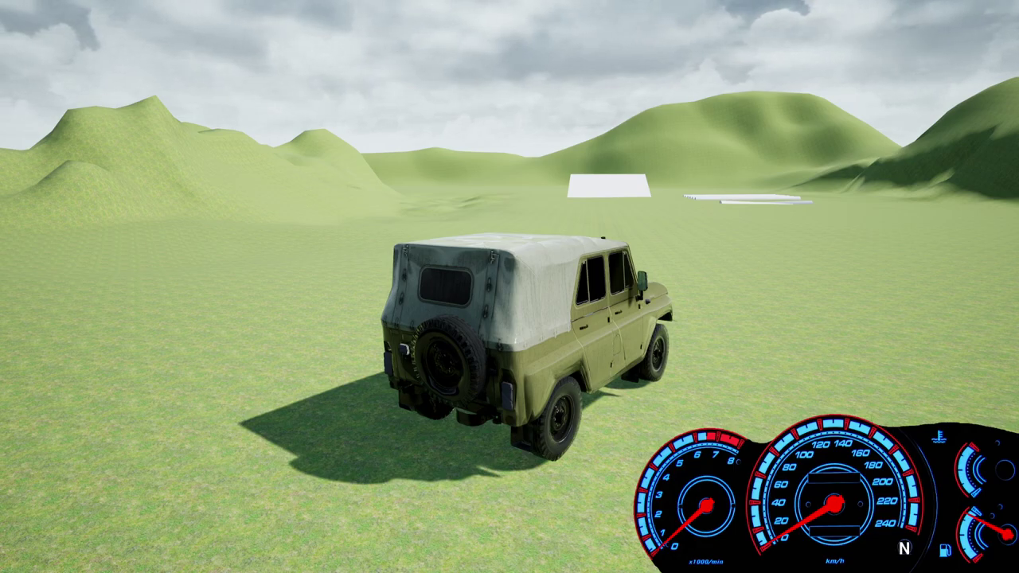
key("a")
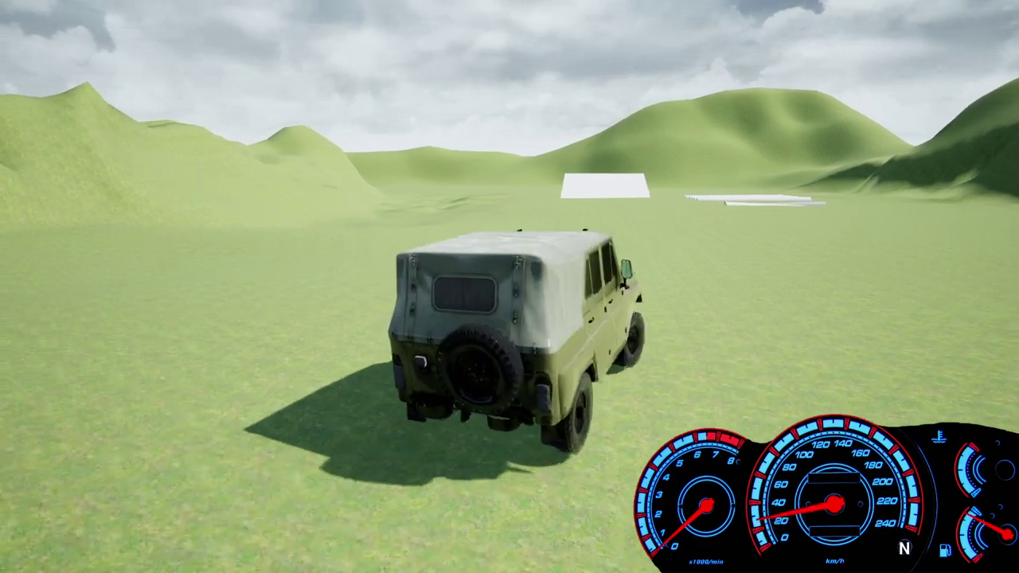
key("w")
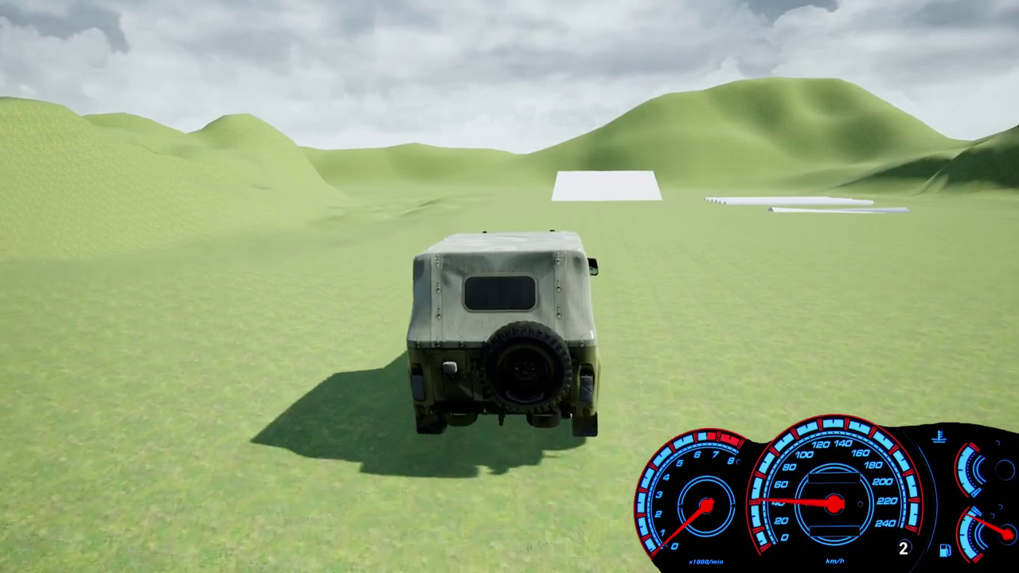
key("a")
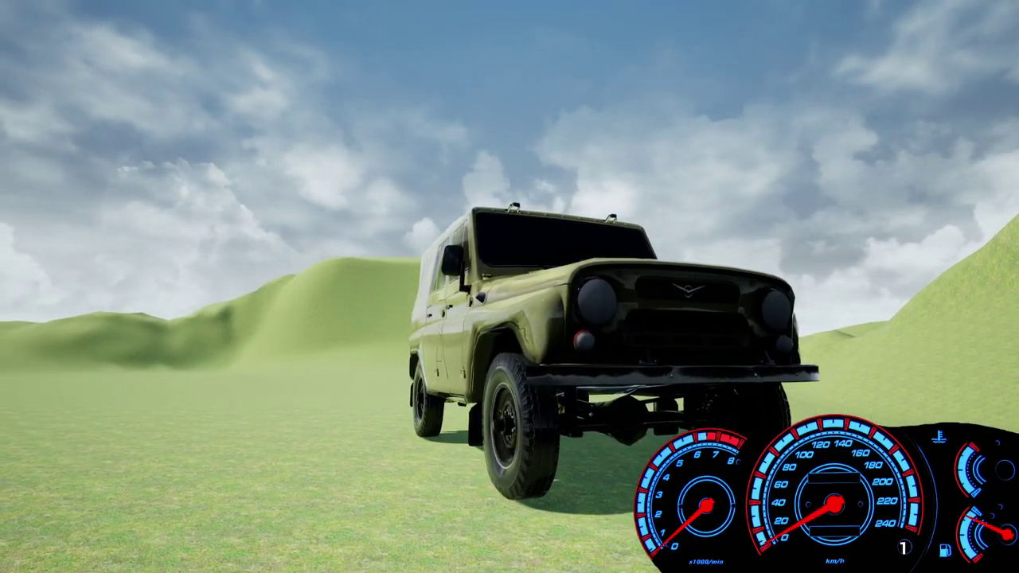
key("super")
key("super")
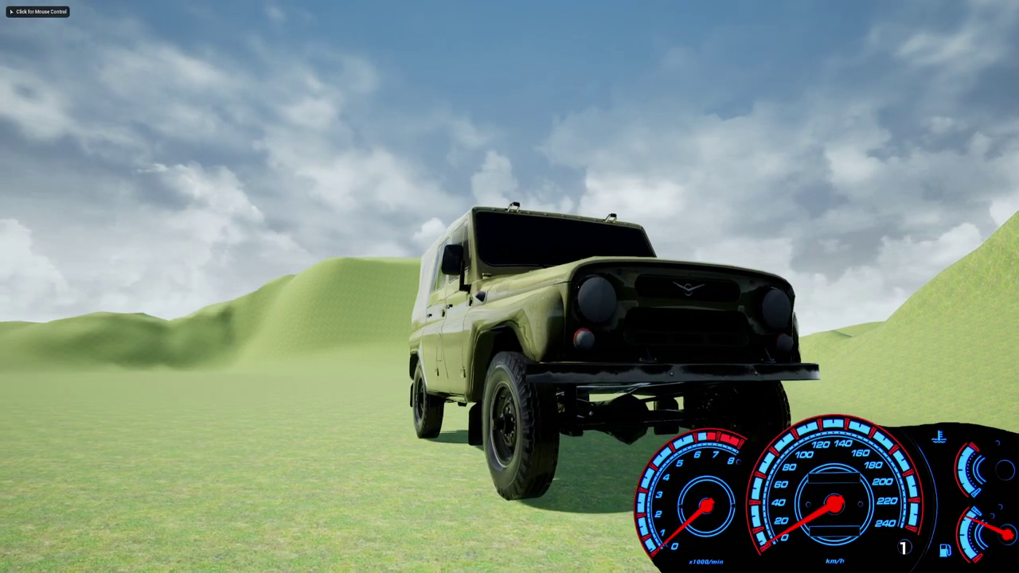
key("F11")
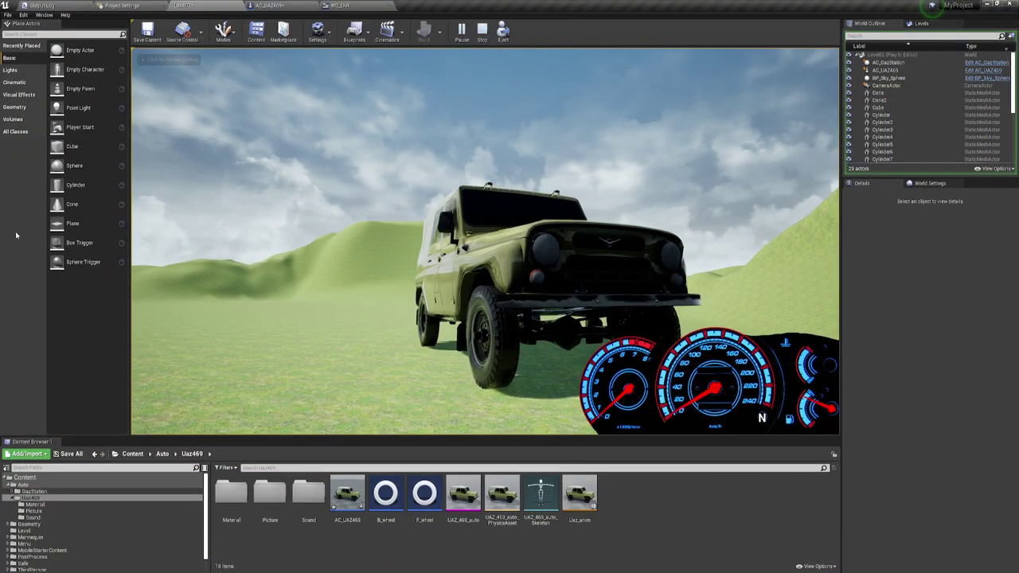